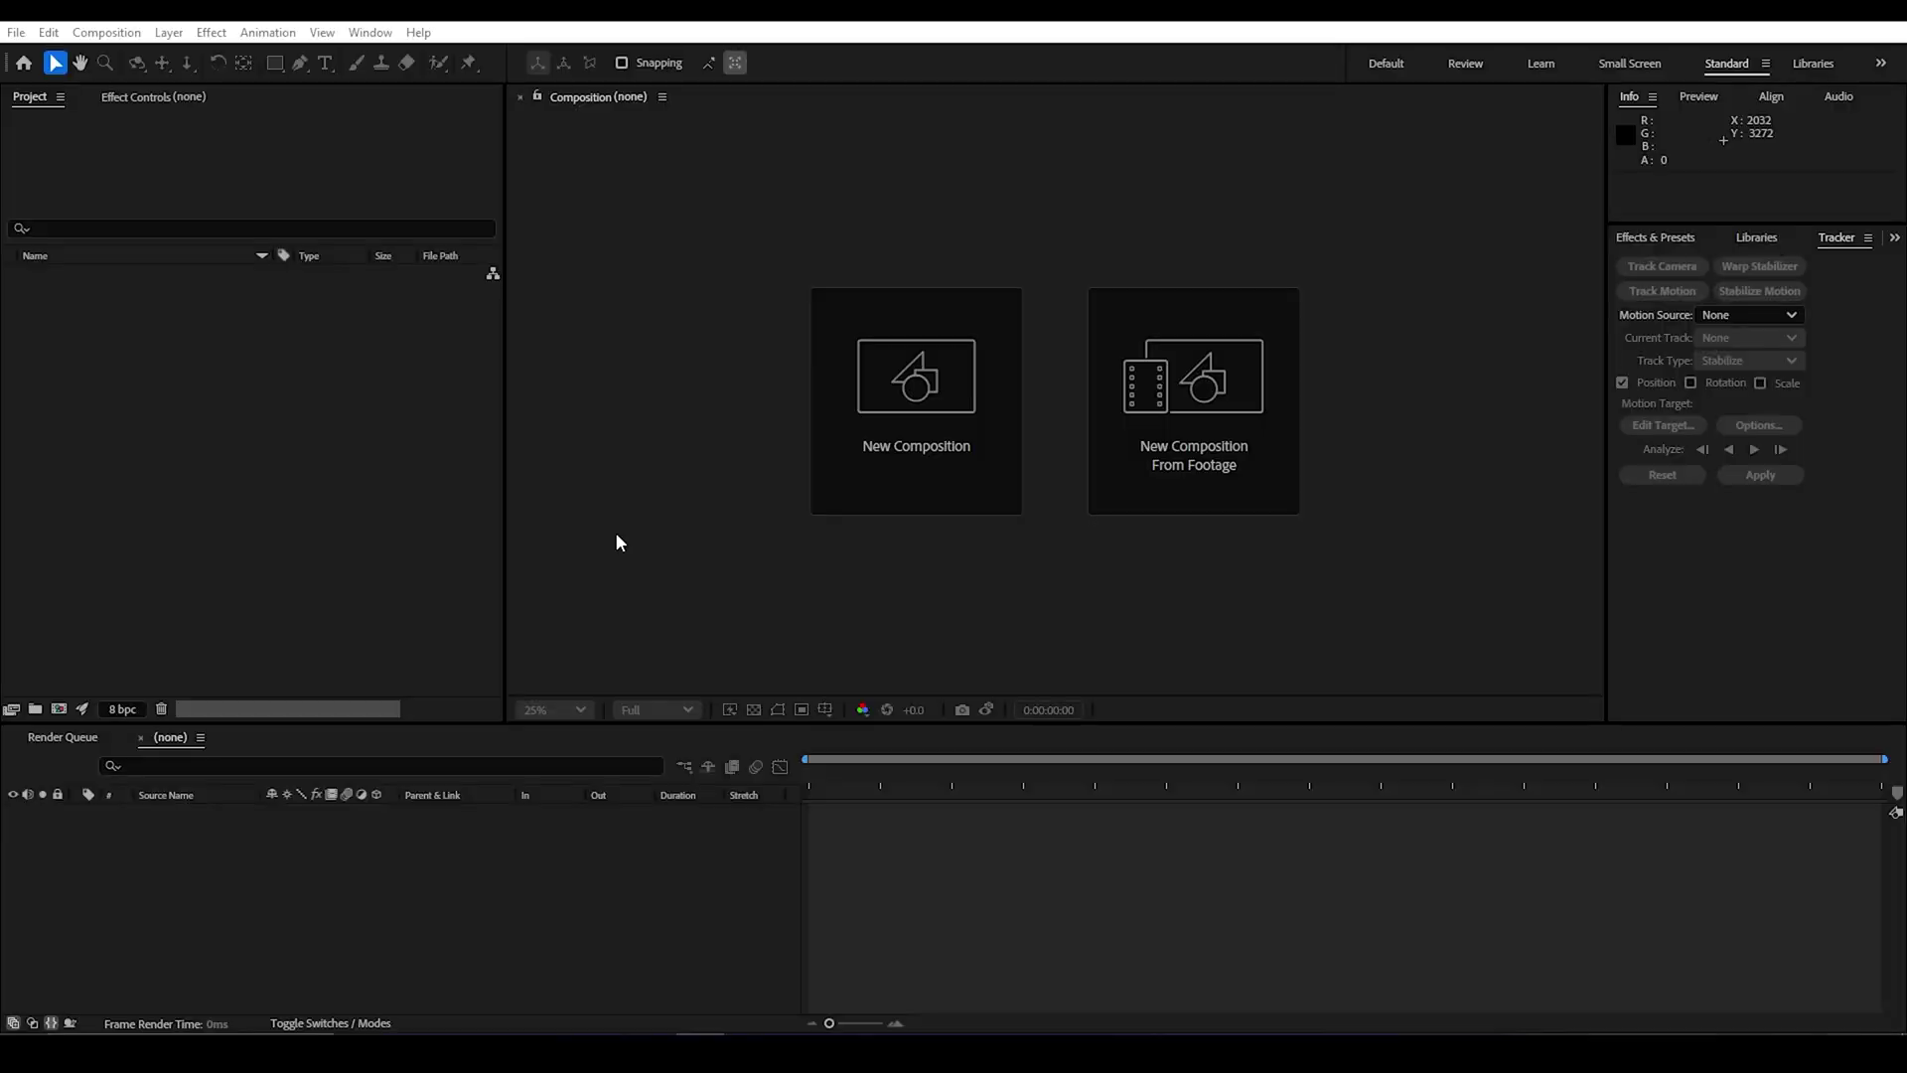
# Step: Import the Drone.mp4 clip into the project
pyautogui.doubleClick(230, 441)
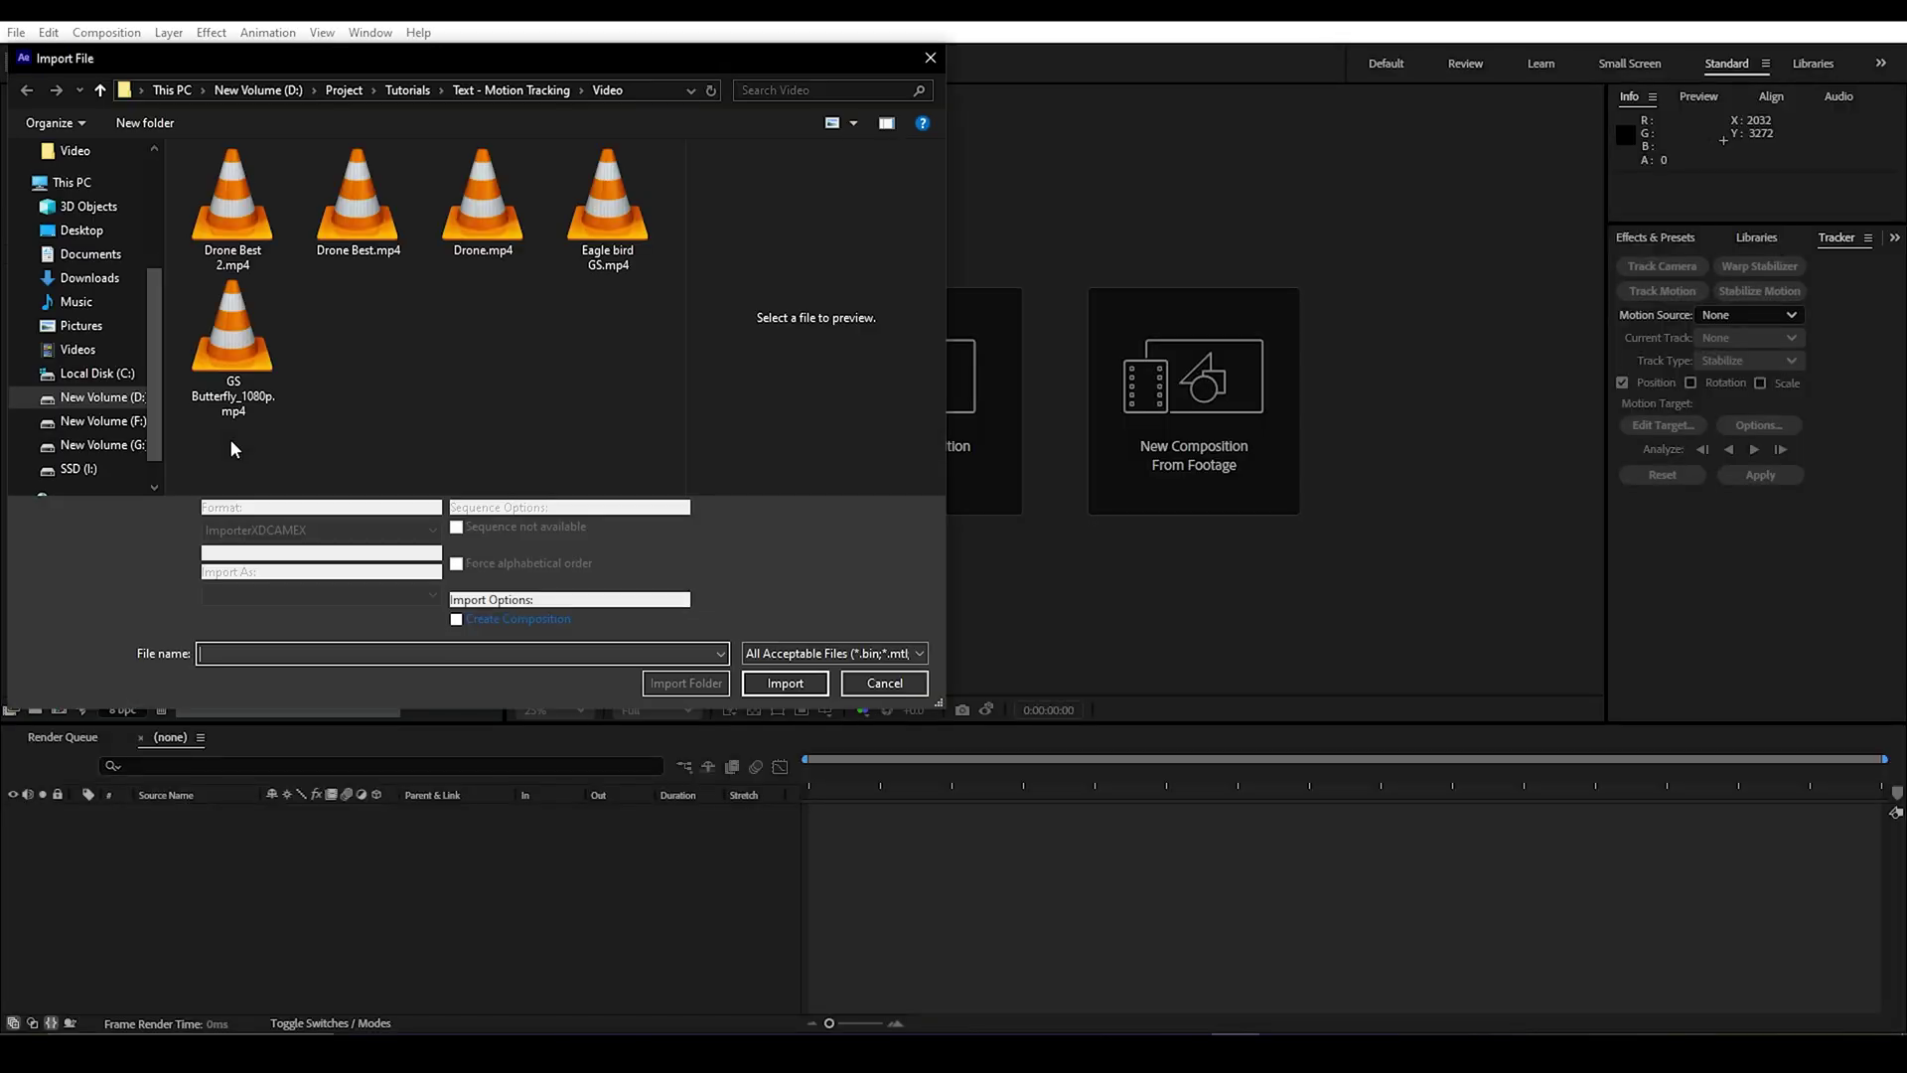
pyautogui.click(267, 214)
pyautogui.click(483, 203)
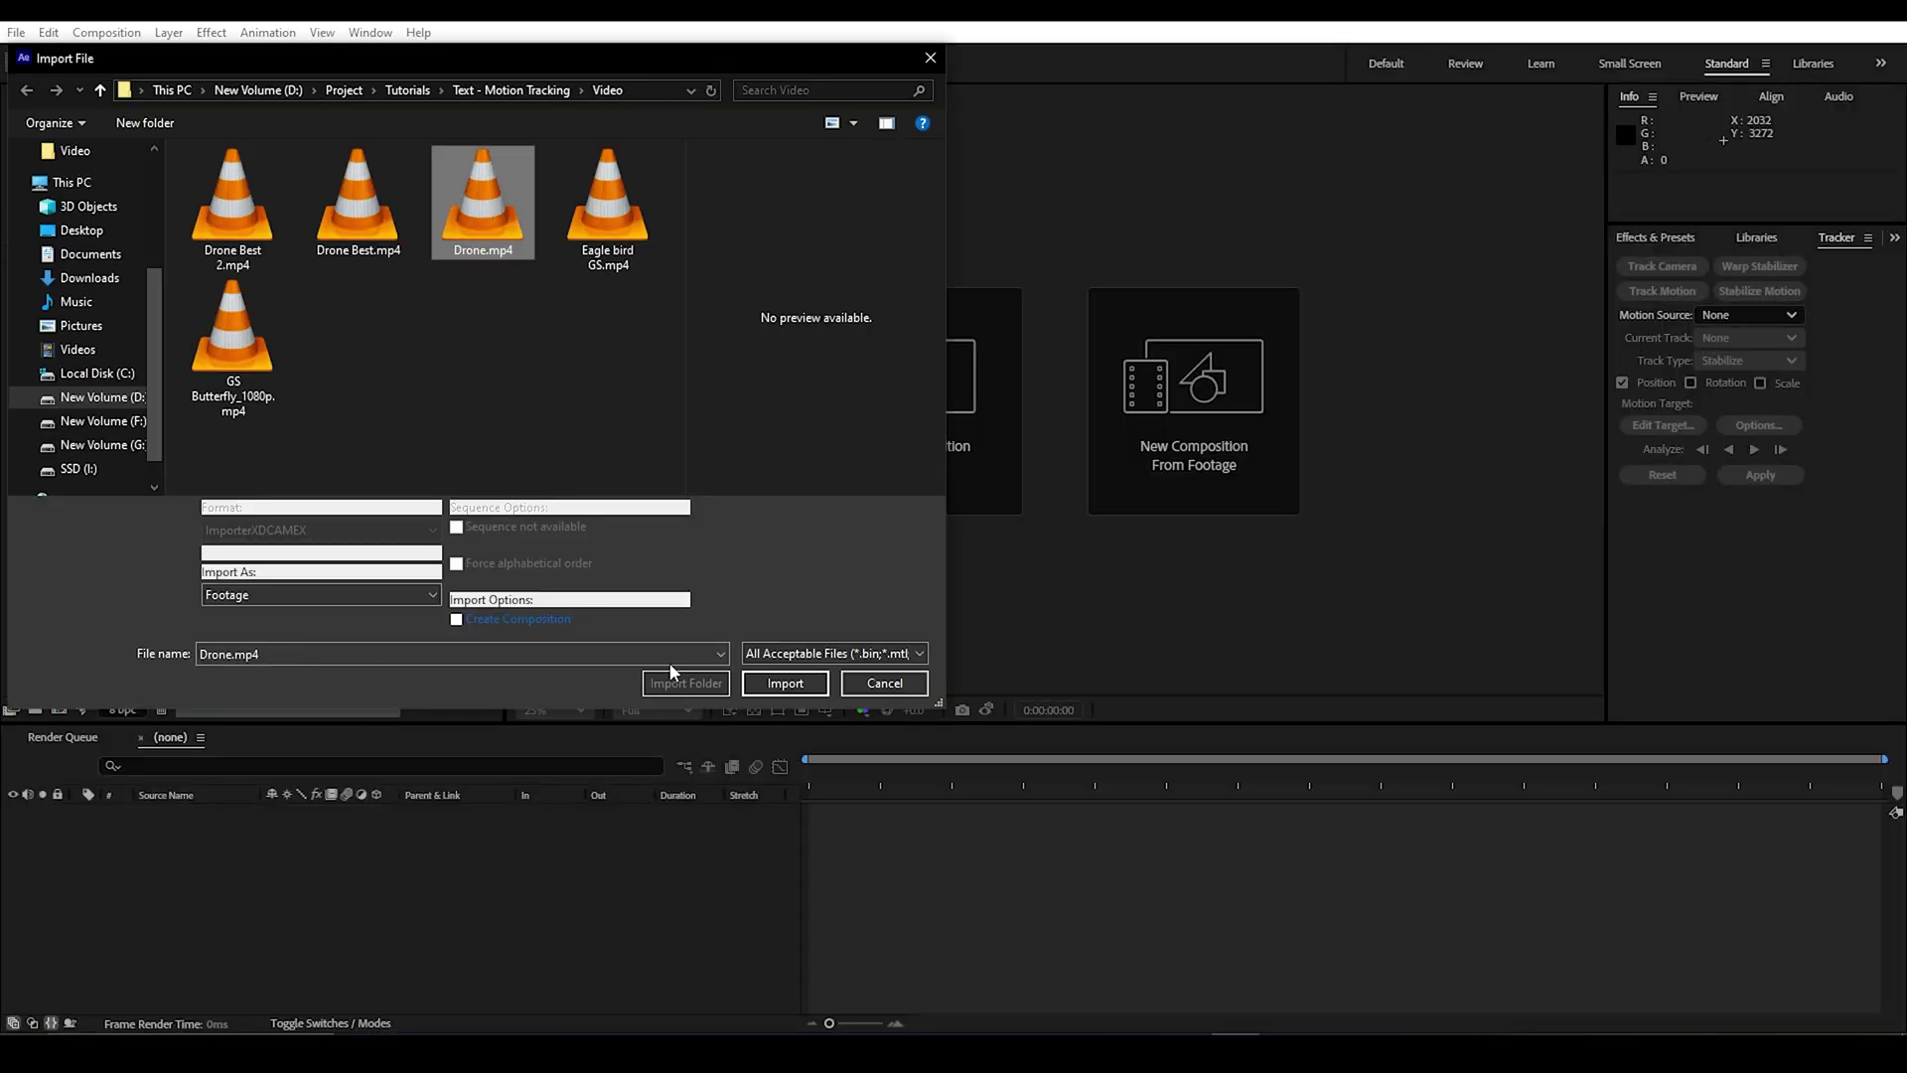
pyautogui.click(784, 684)
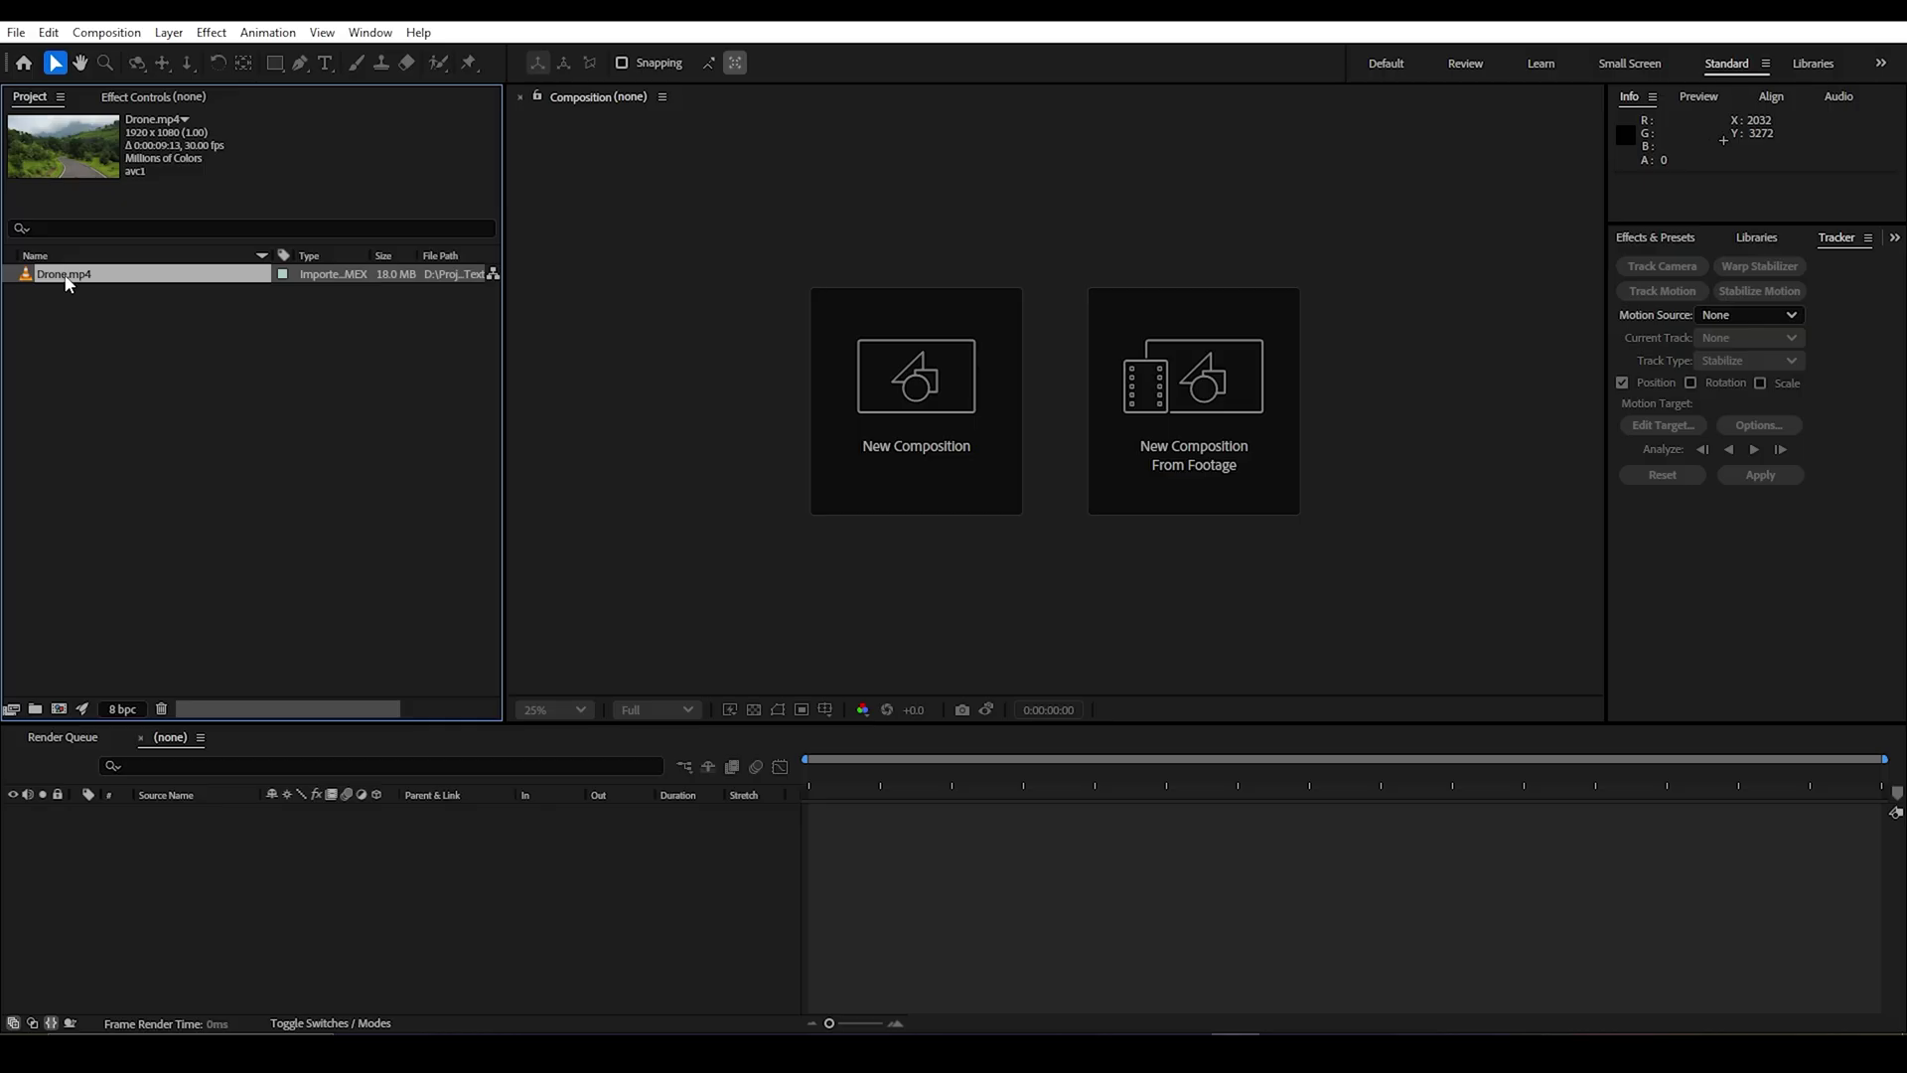
# Step: Create a Drone composition from Drone.mp4, fit it to the viewer, and confirm its settings
pyautogui.moveTo(64, 713); pyautogui.dragTo(59, 708)
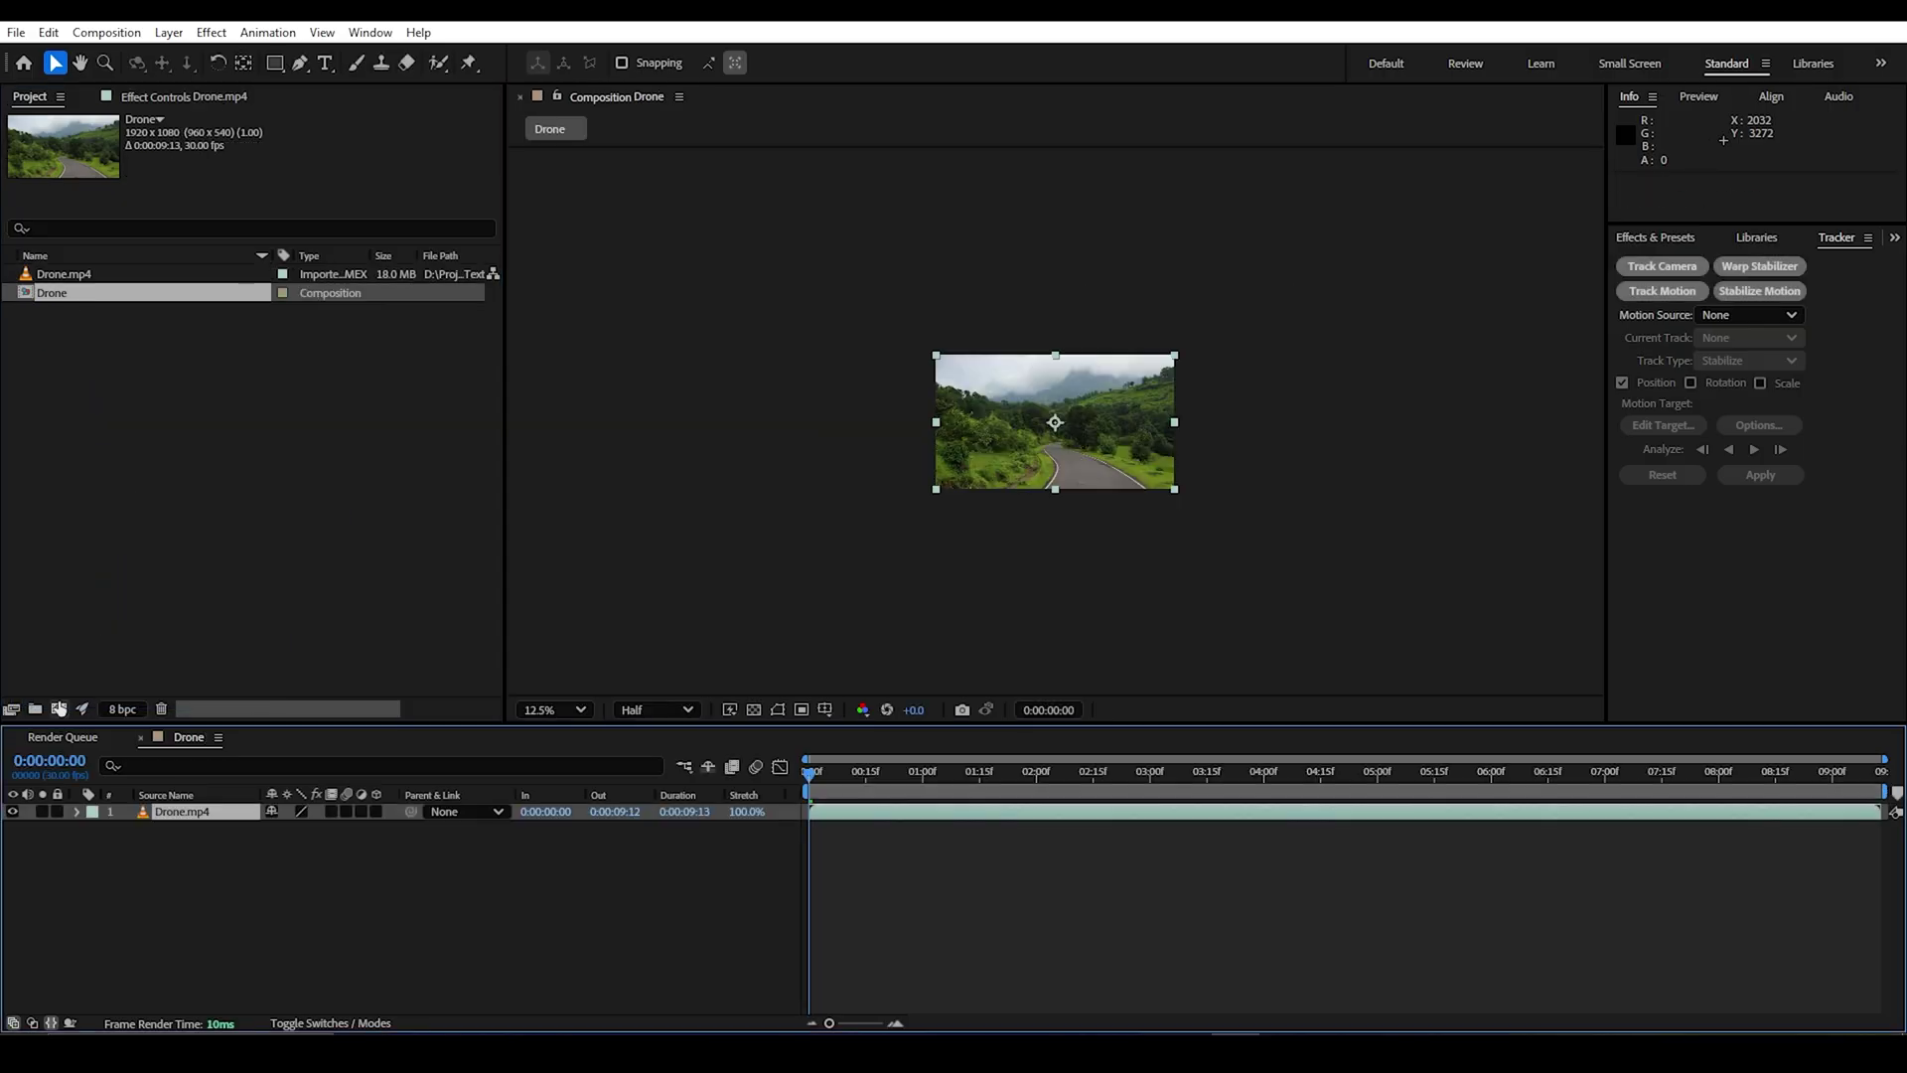
pyautogui.click(554, 710)
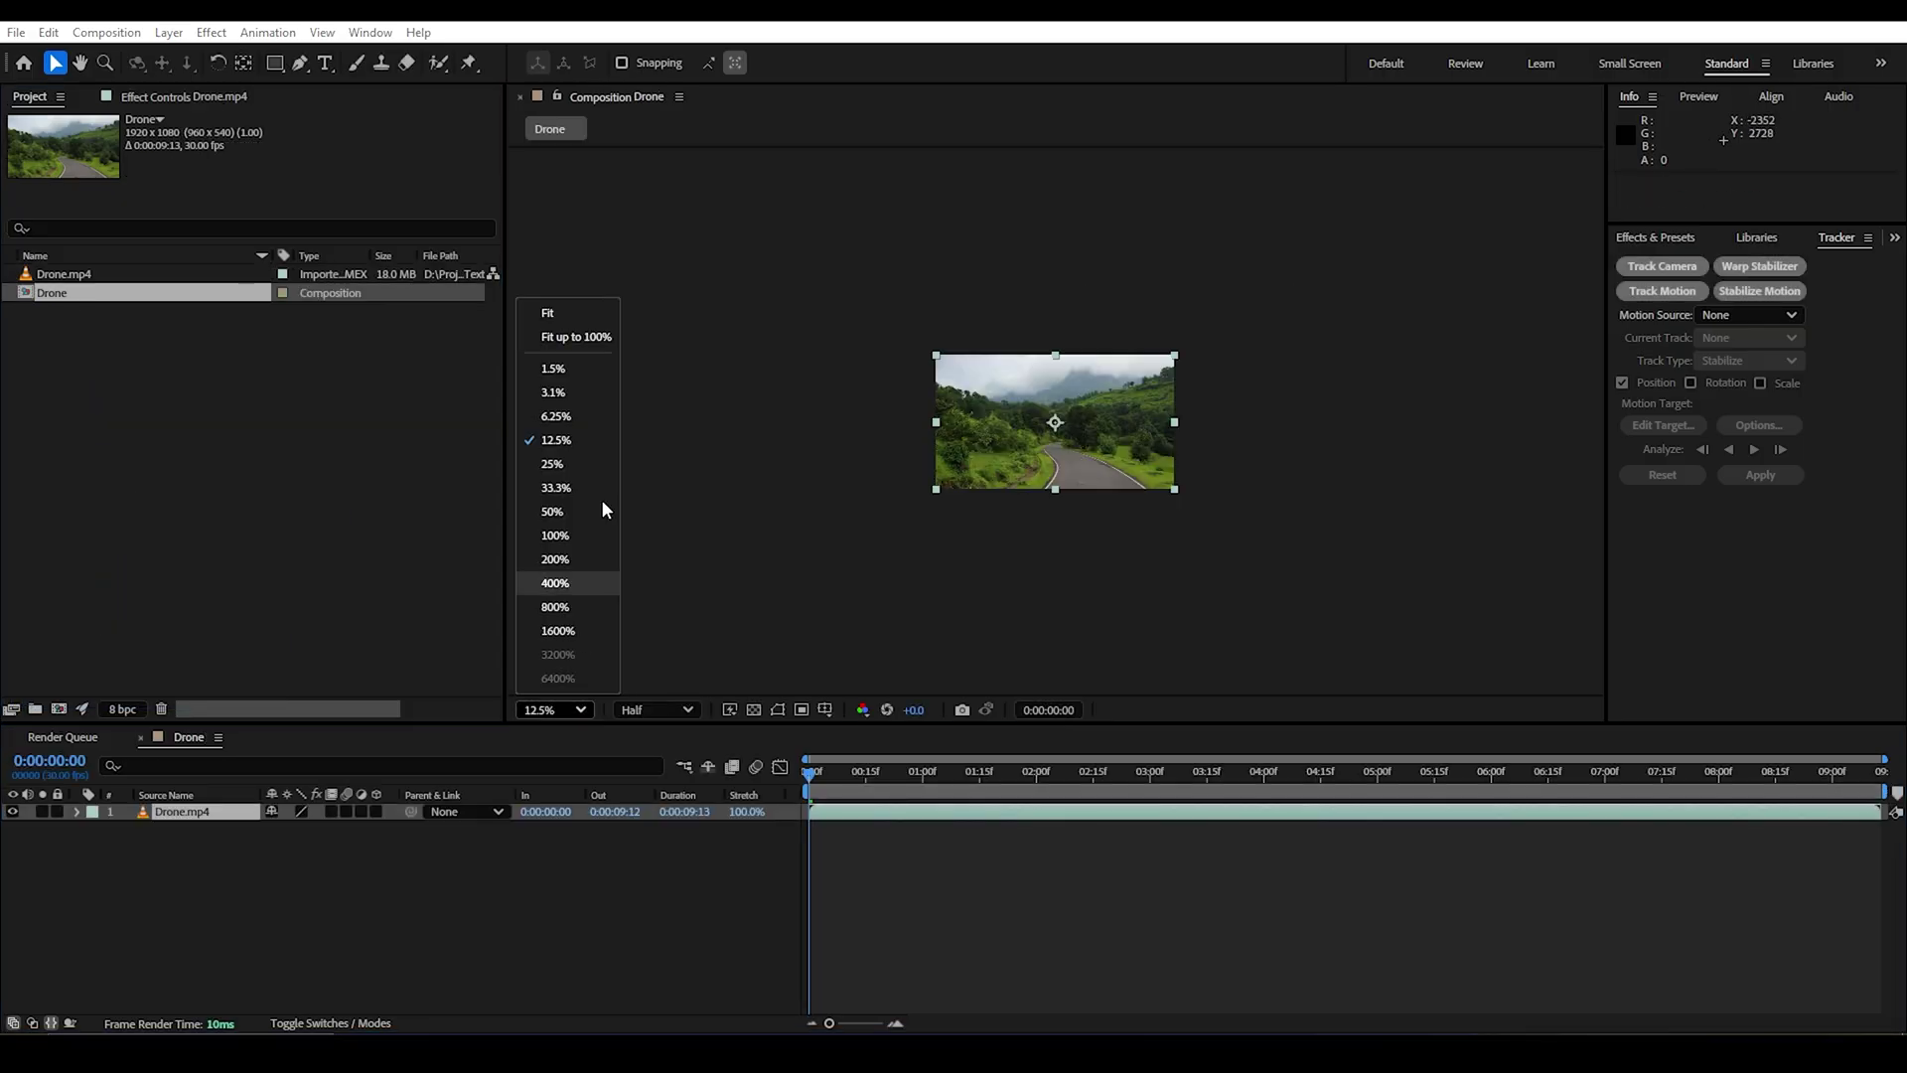
pyautogui.click(556, 314)
pyautogui.click(106, 32)
pyautogui.click(131, 72)
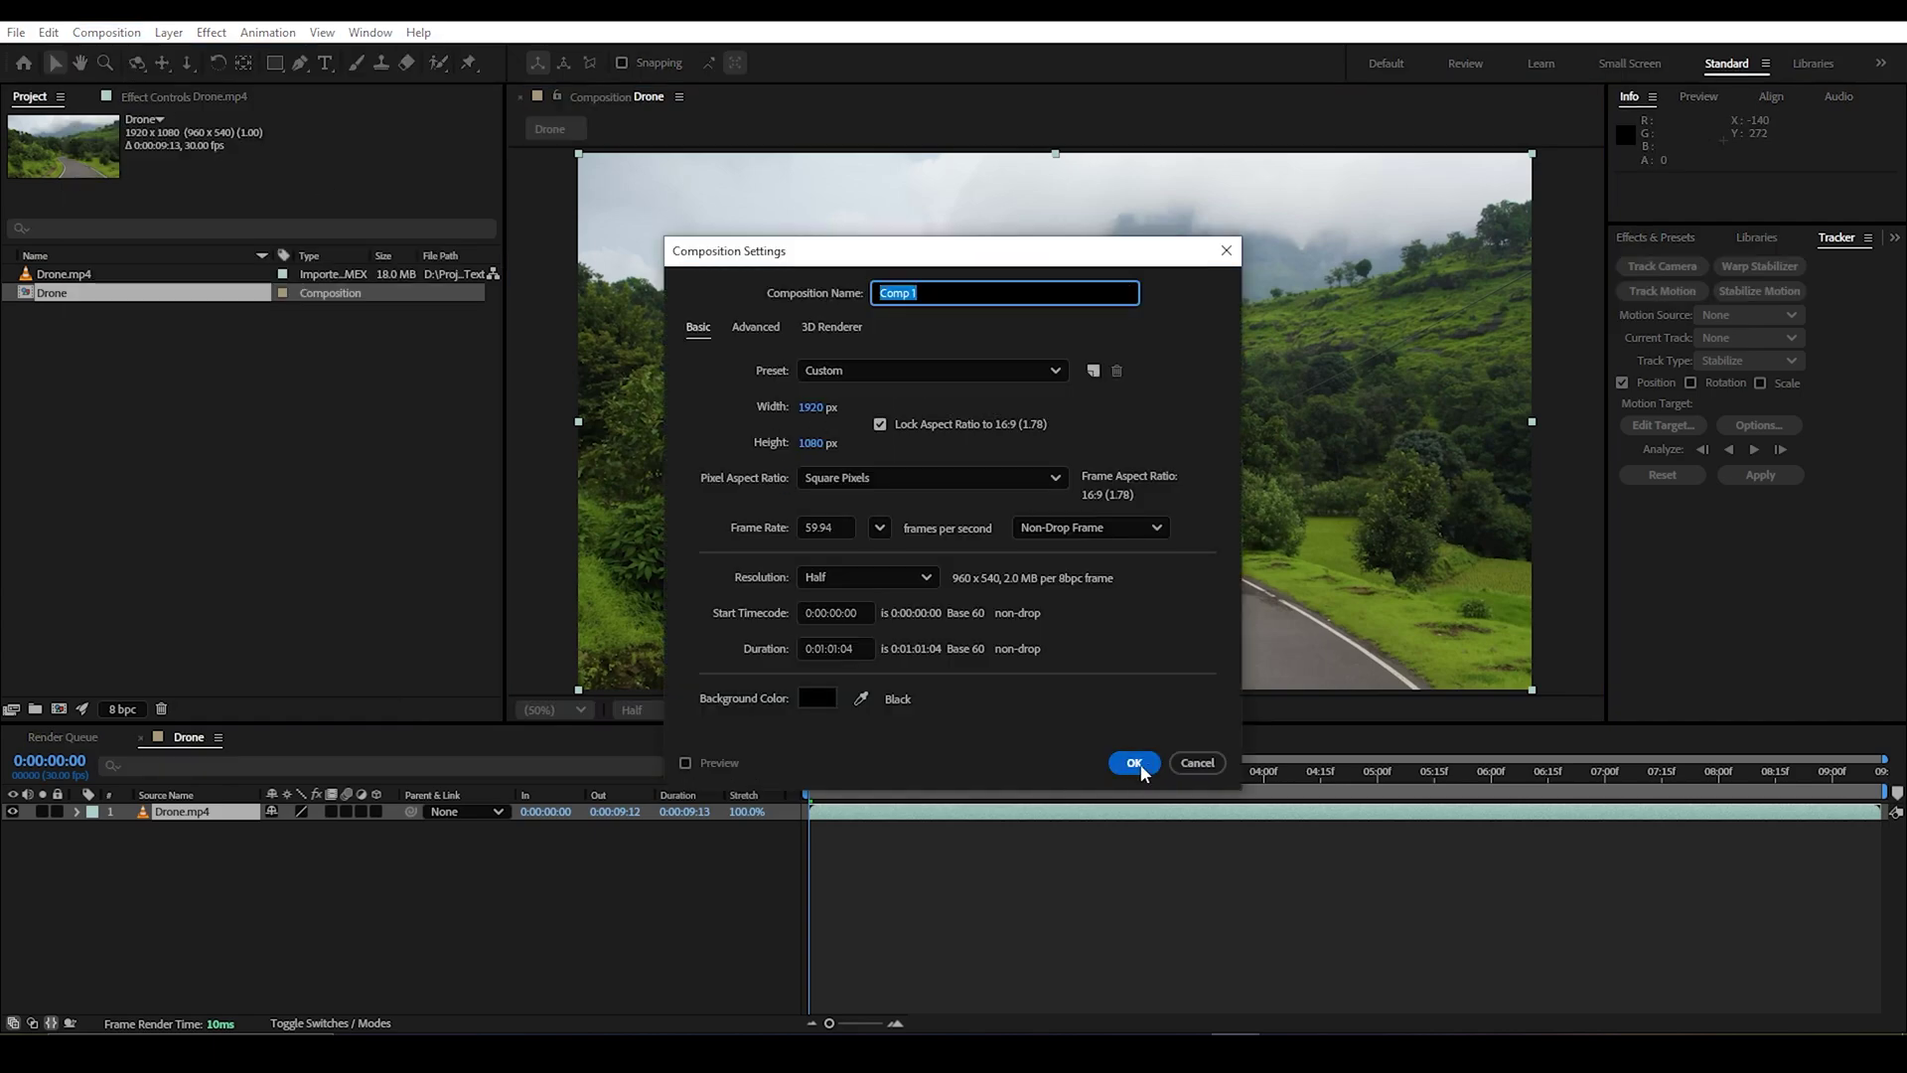
pyautogui.click(1134, 763)
# Step: Show the Tracker panel and select the Drone.mp4 layer
pyautogui.click(380, 36)
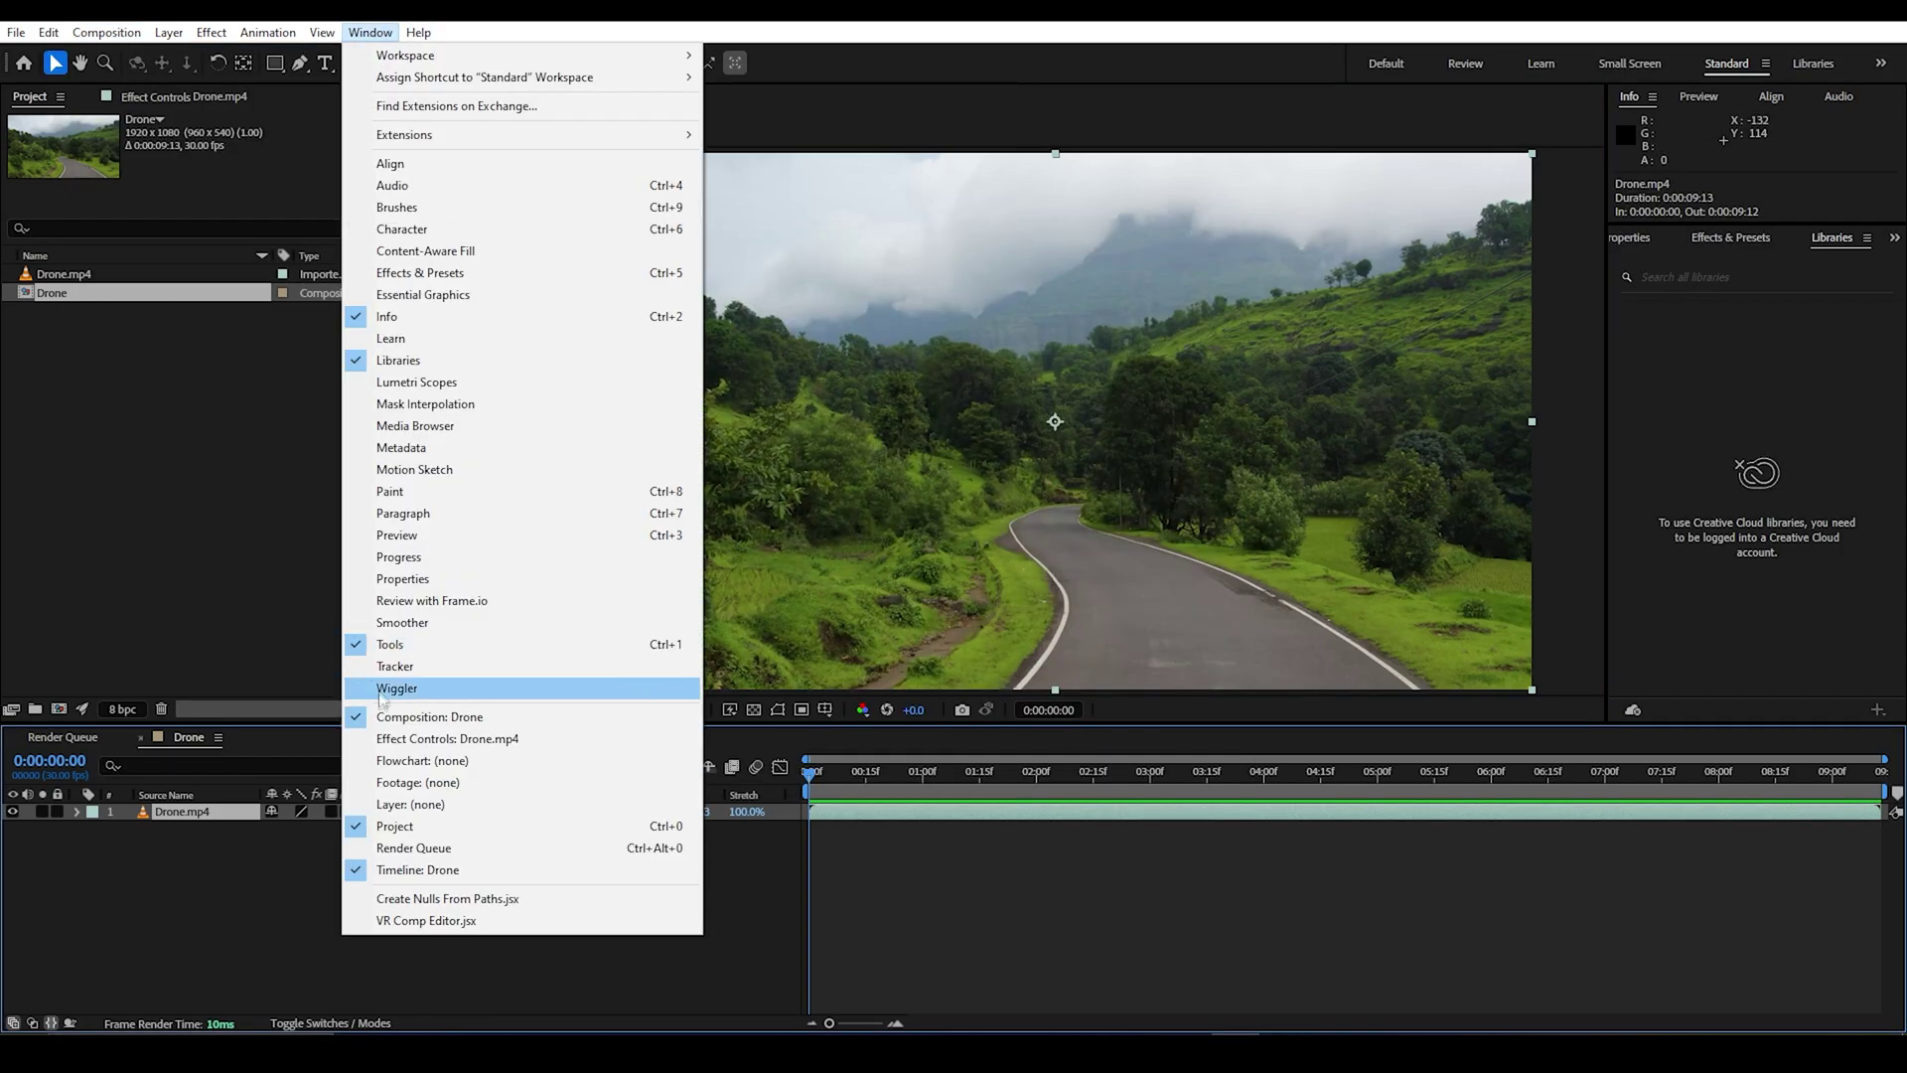
pyautogui.click(382, 665)
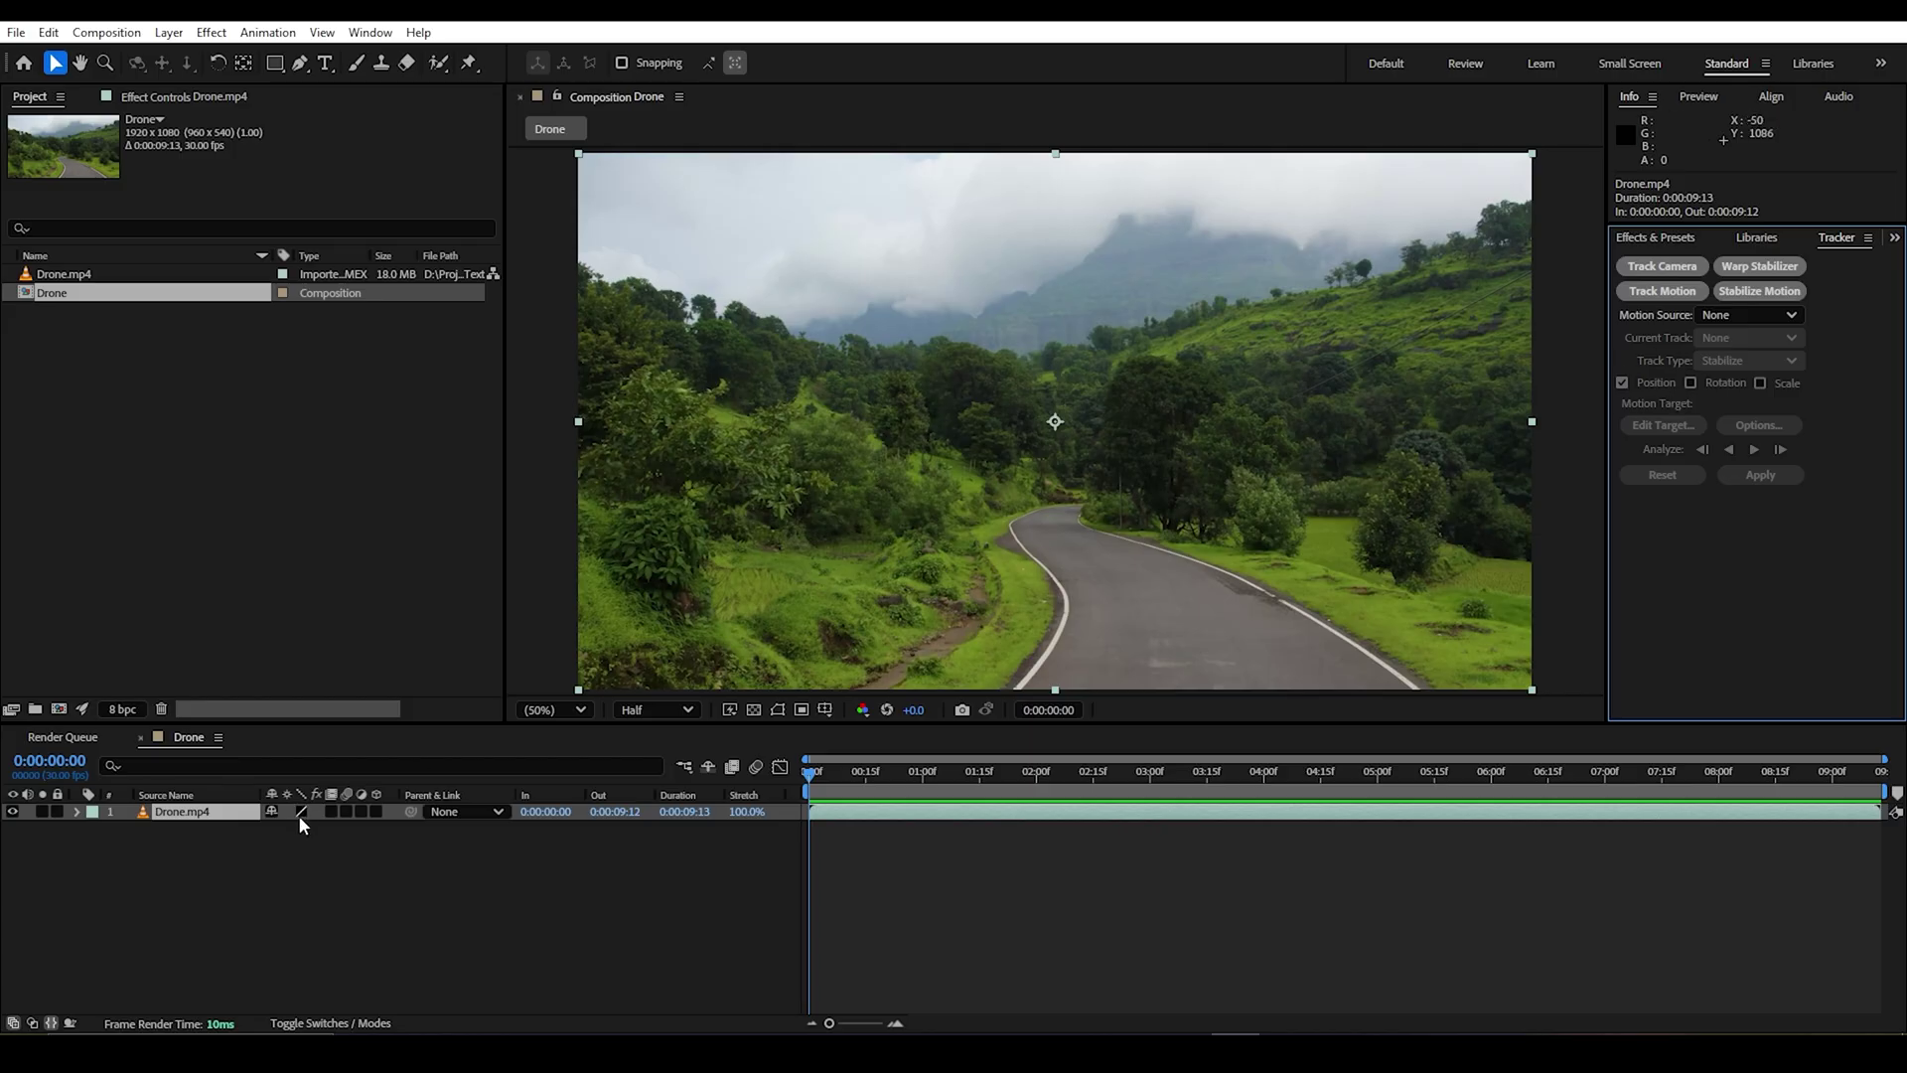
pyautogui.moveTo(186, 819); pyautogui.dragTo(350, 747)
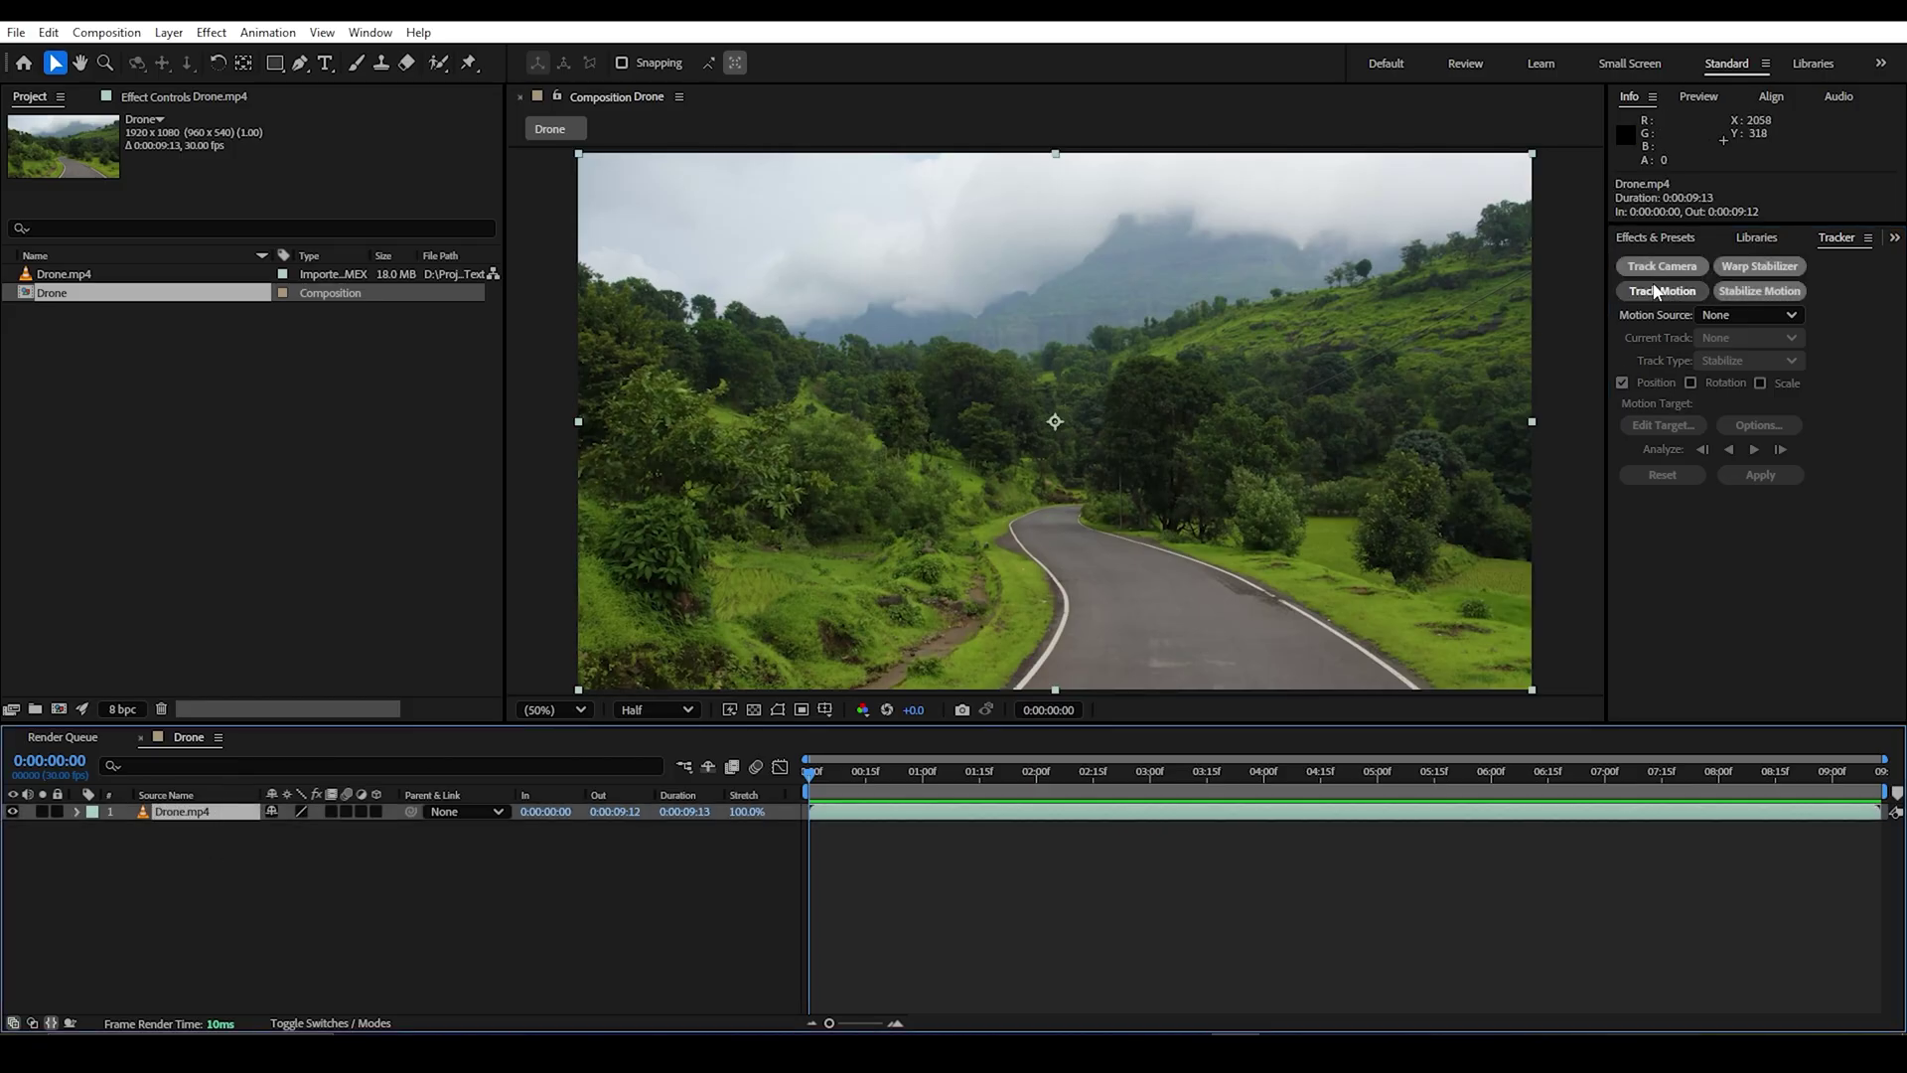
# Step: Run Track Camera on Drone.mp4 and scrub ahead once the solve shows 0.43-pixel error
pyautogui.click(1662, 267)
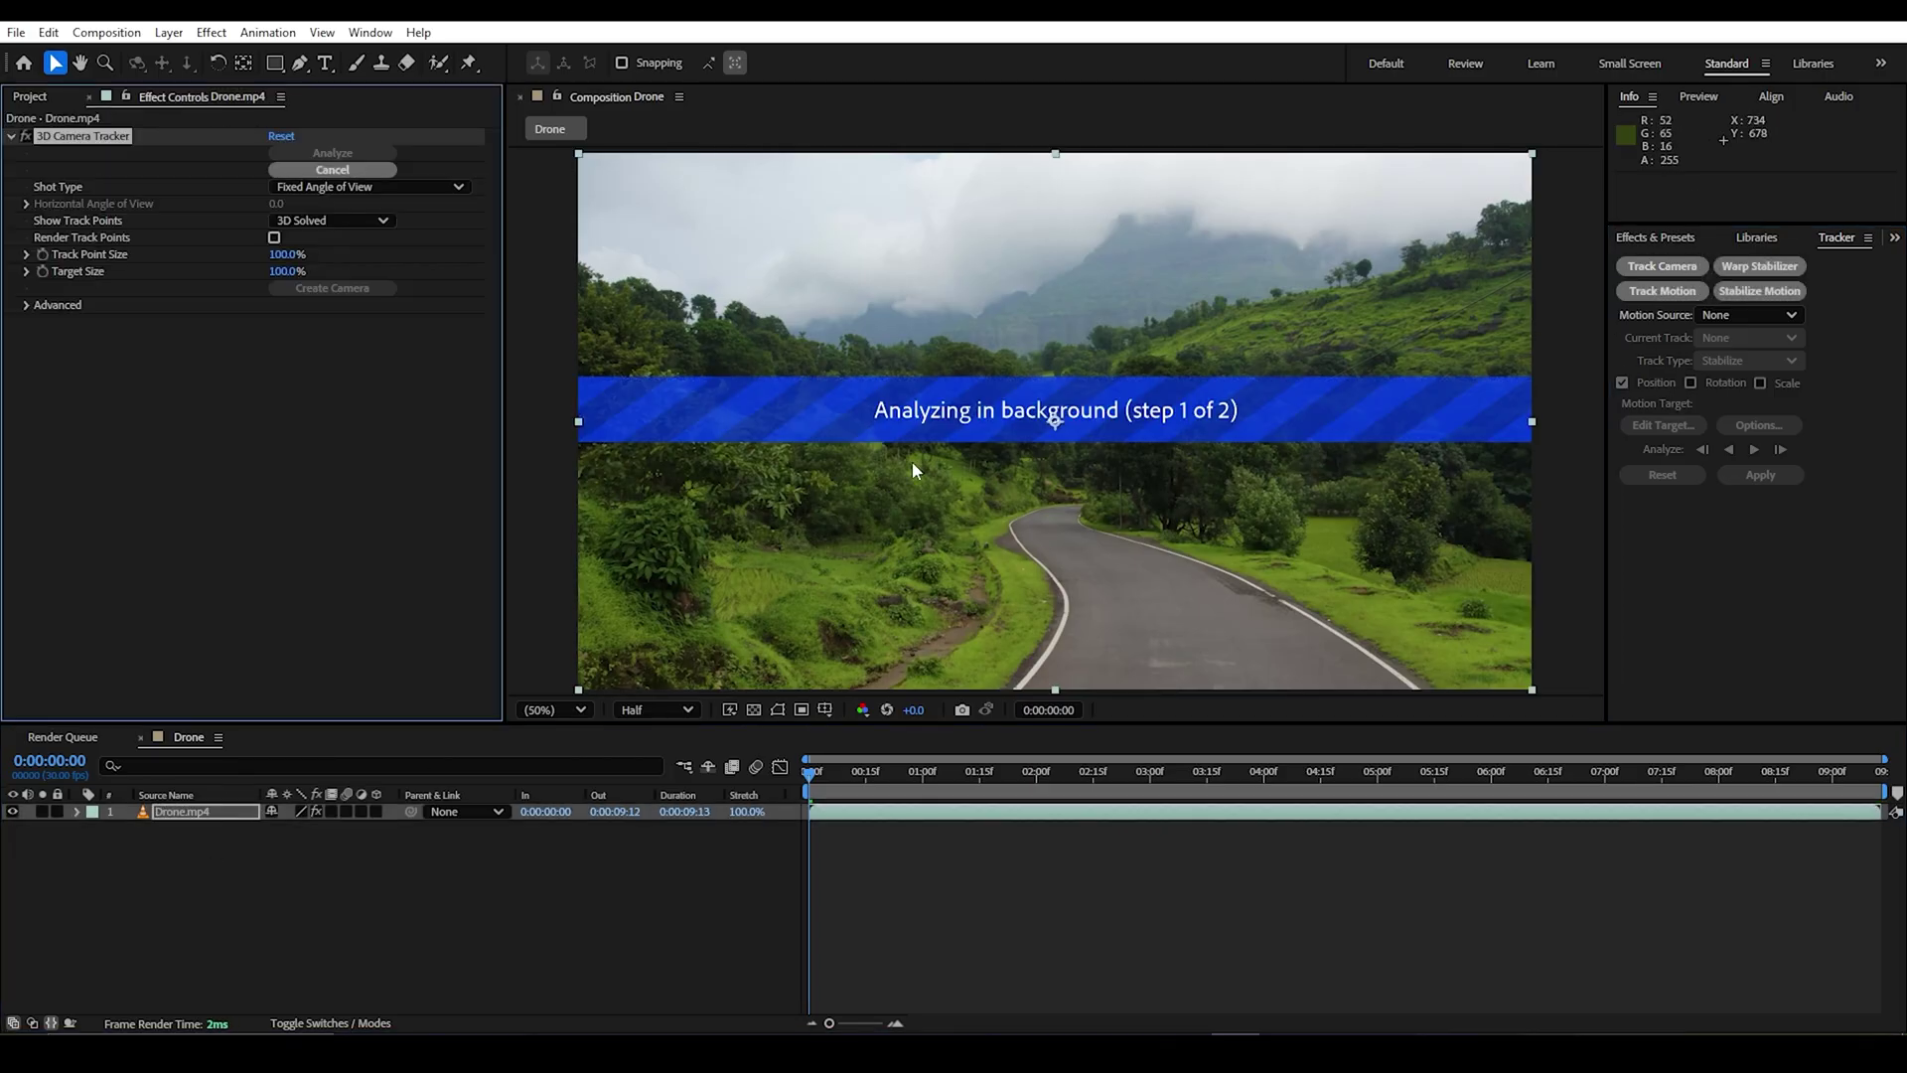
pyautogui.click(847, 435)
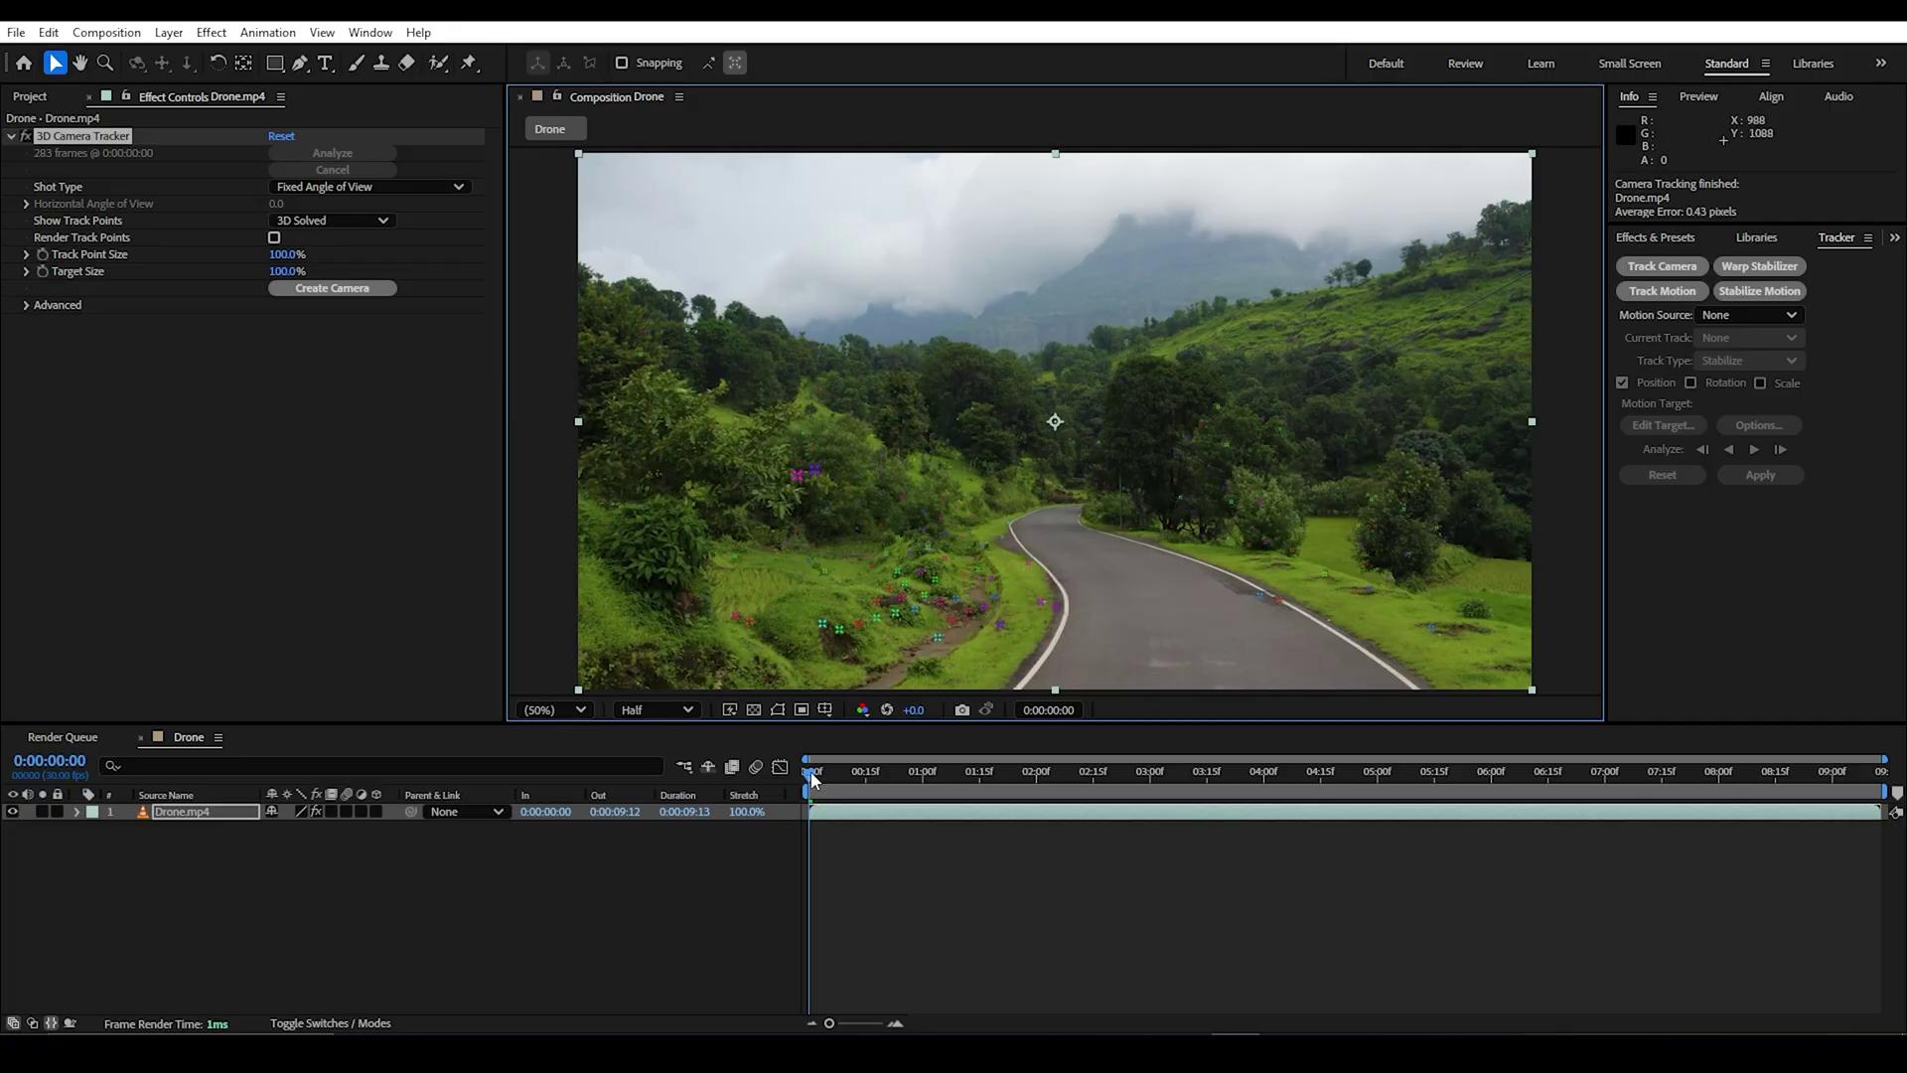
pyautogui.moveTo(811, 777)
pyautogui.mouseDown()
pyautogui.moveTo(1443, 793)
pyautogui.moveTo(1493, 735)
pyautogui.mouseUp()
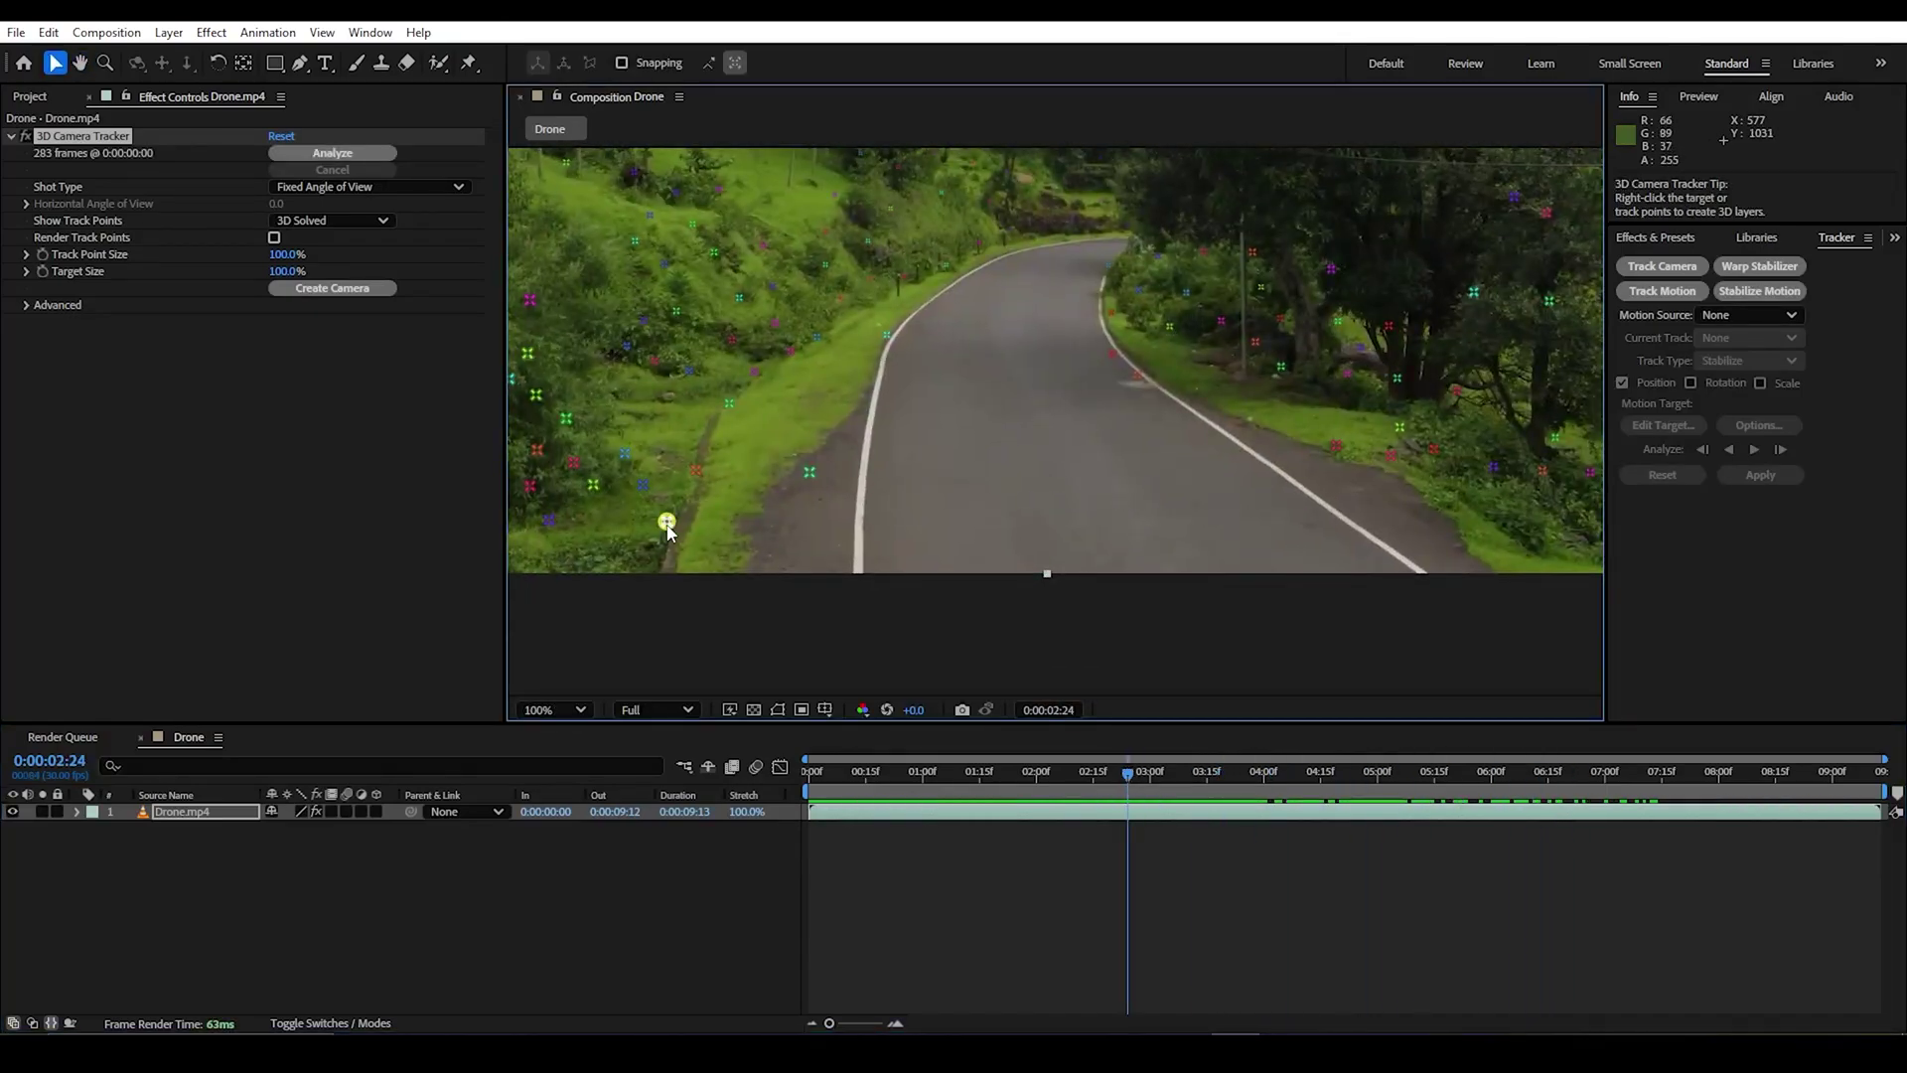
# Step: Select three road track points and create a text layer and camera from them
pyautogui.keyDown('shift'); pyautogui.click(809, 470); pyautogui.keyUp('shift')
pyautogui.keyDown('shift'); pyautogui.click(1170, 328); pyautogui.keyUp('shift')
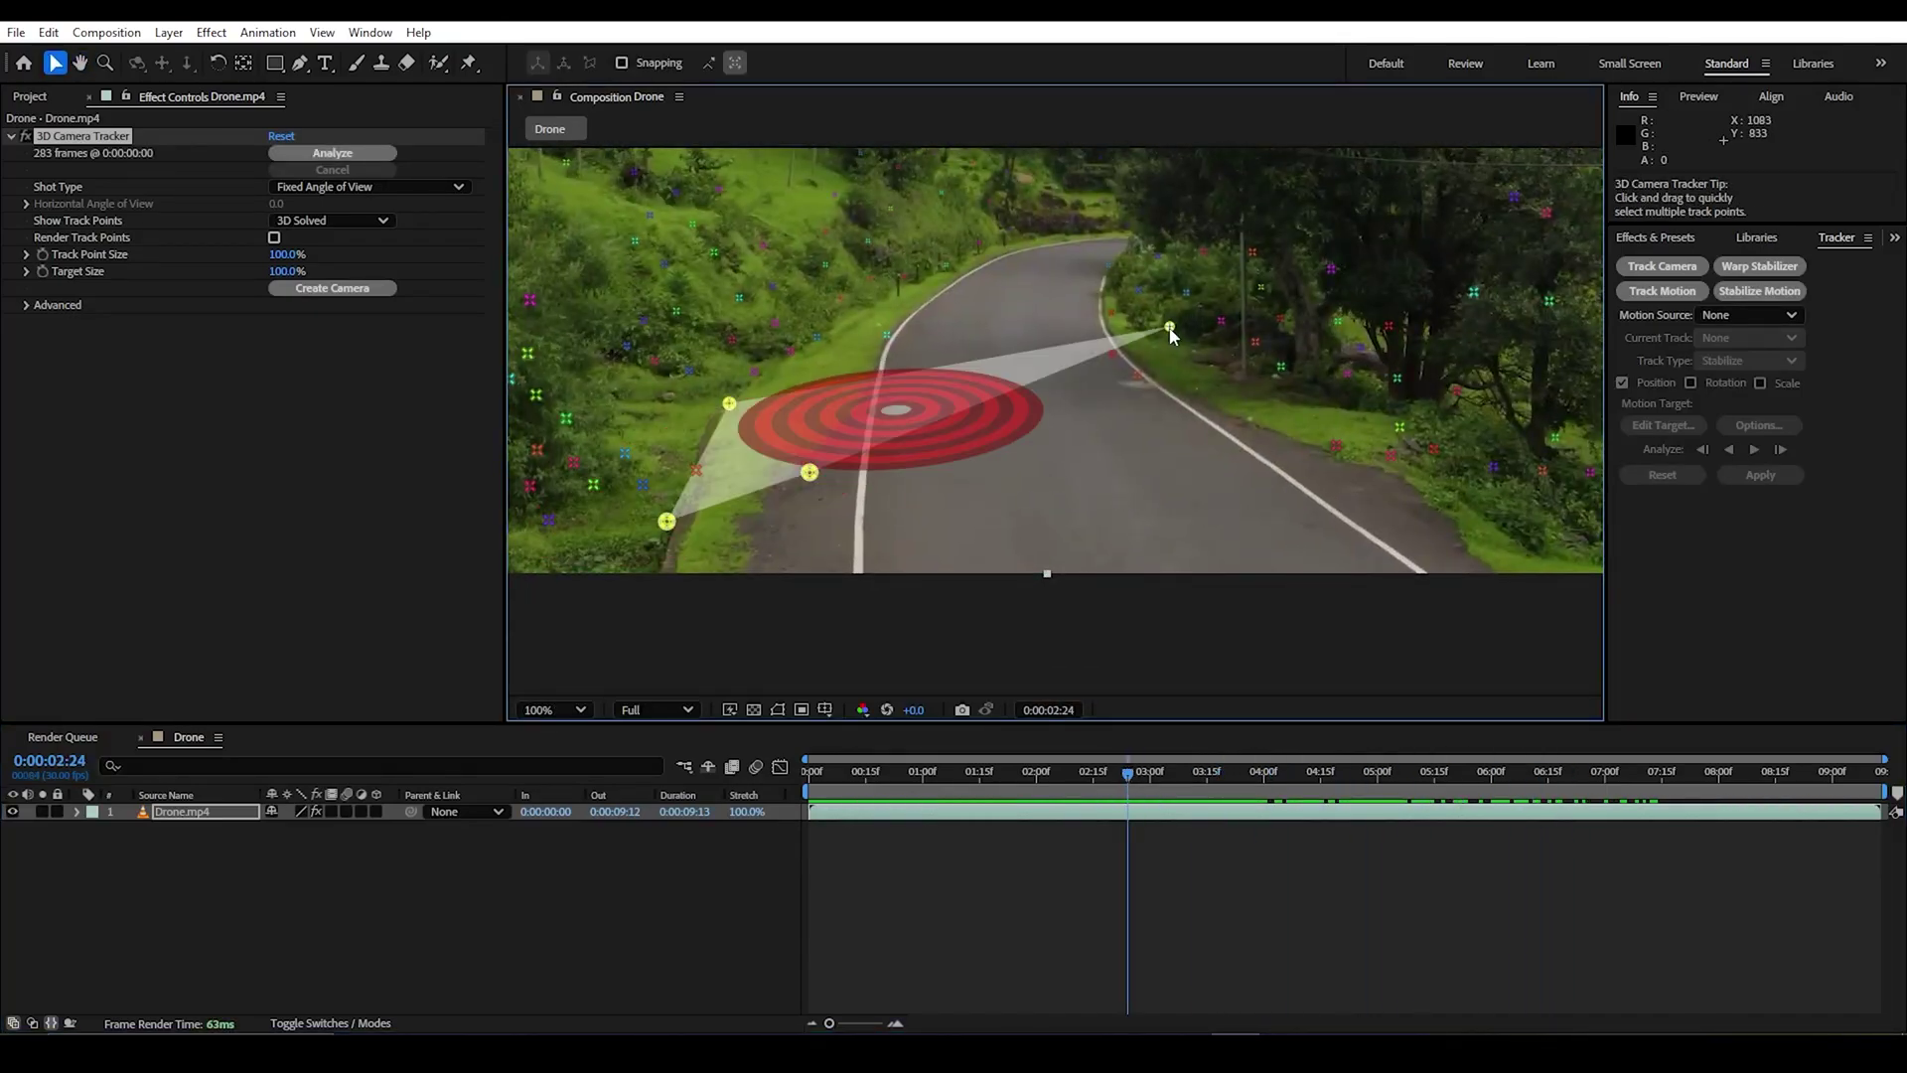
pyautogui.keyDown('shift'); pyautogui.click(1400, 429); pyautogui.keyUp('shift')
pyautogui.press(',')
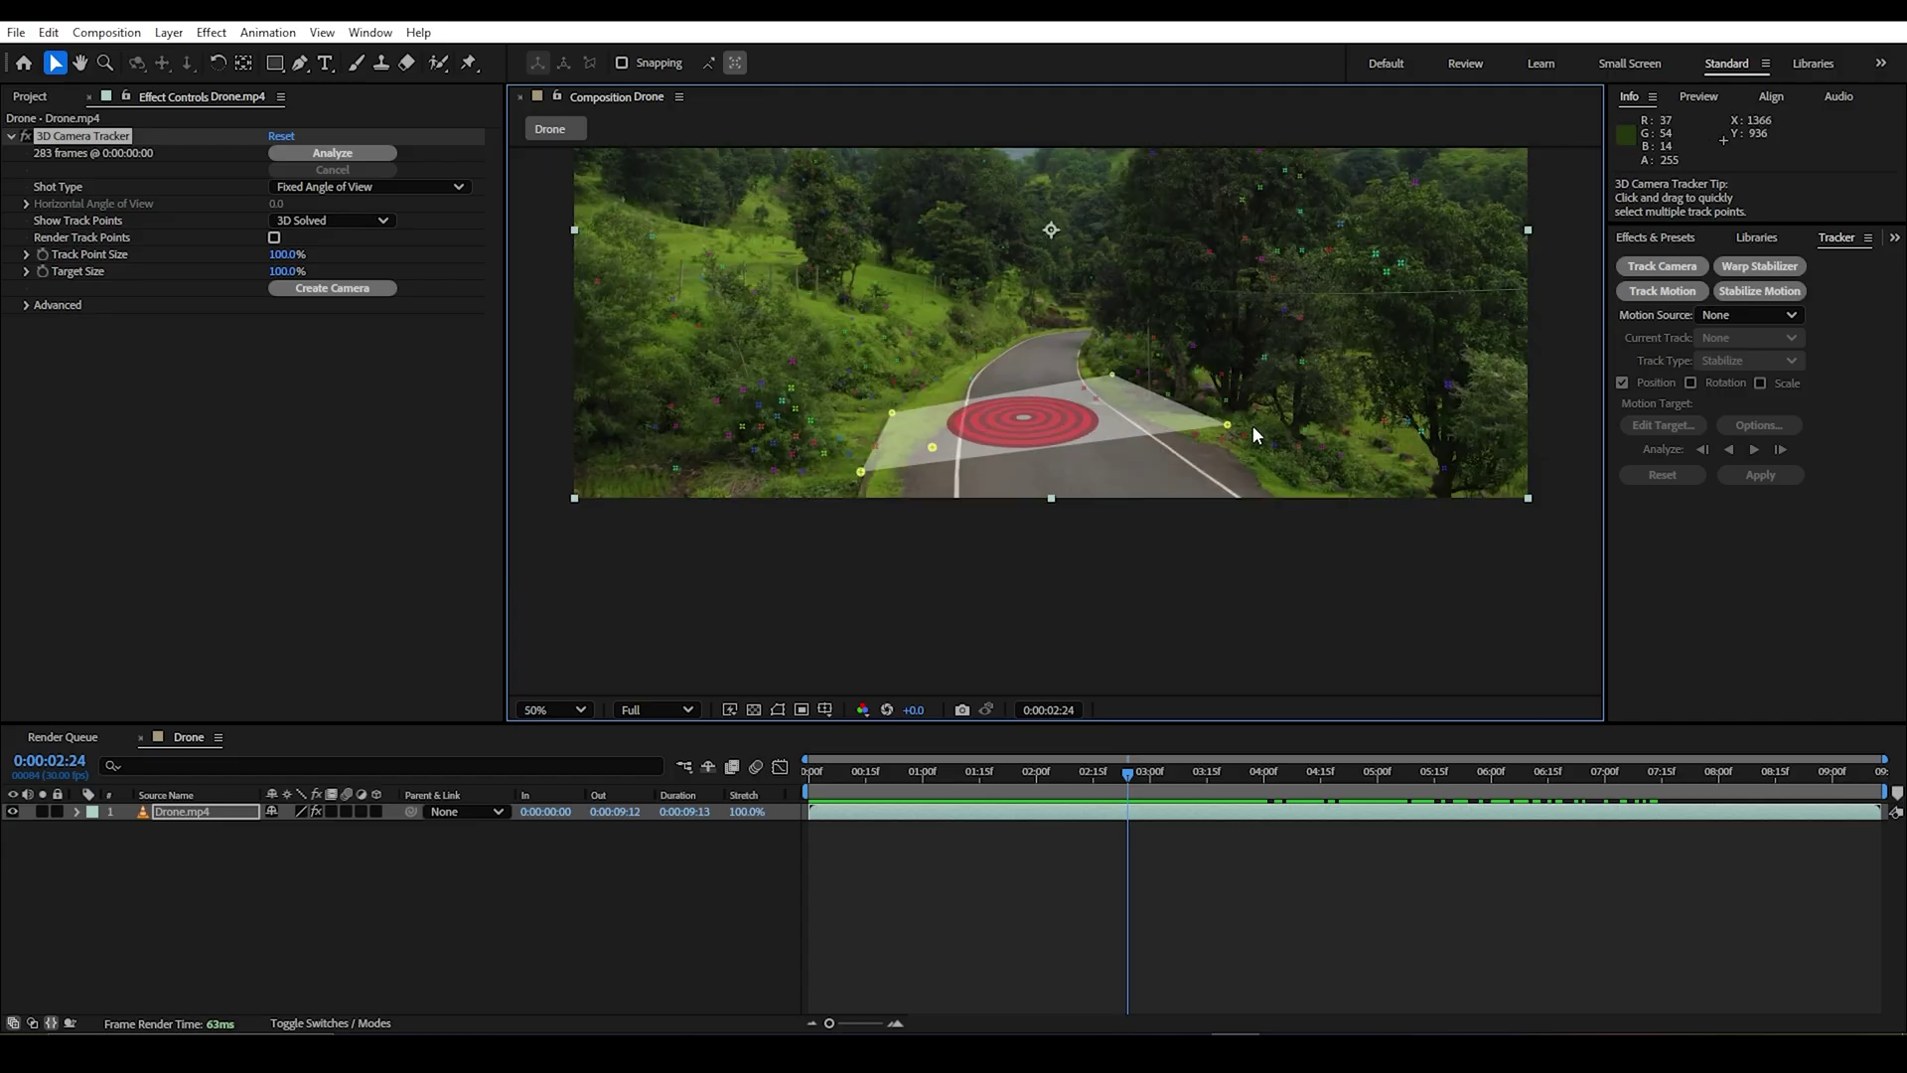
pyautogui.rightClick(931, 429)
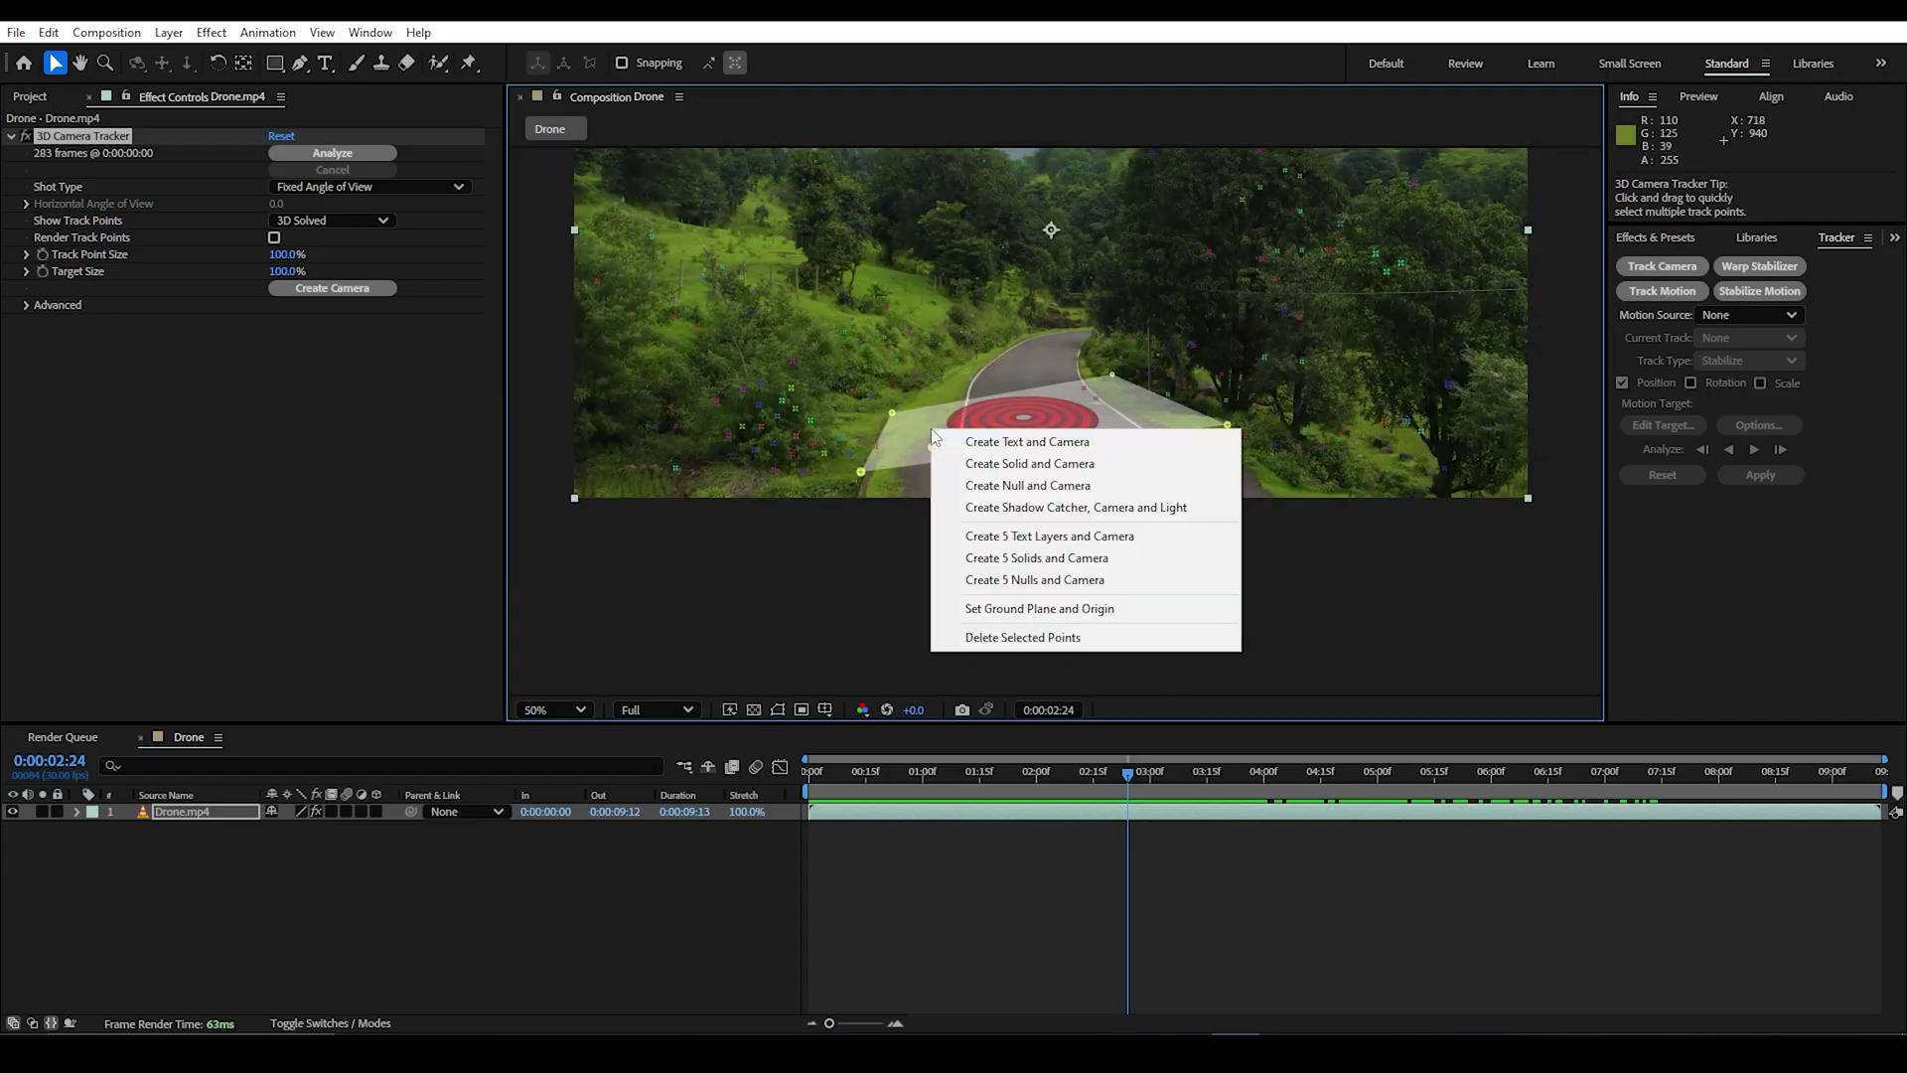
pyautogui.click(1044, 449)
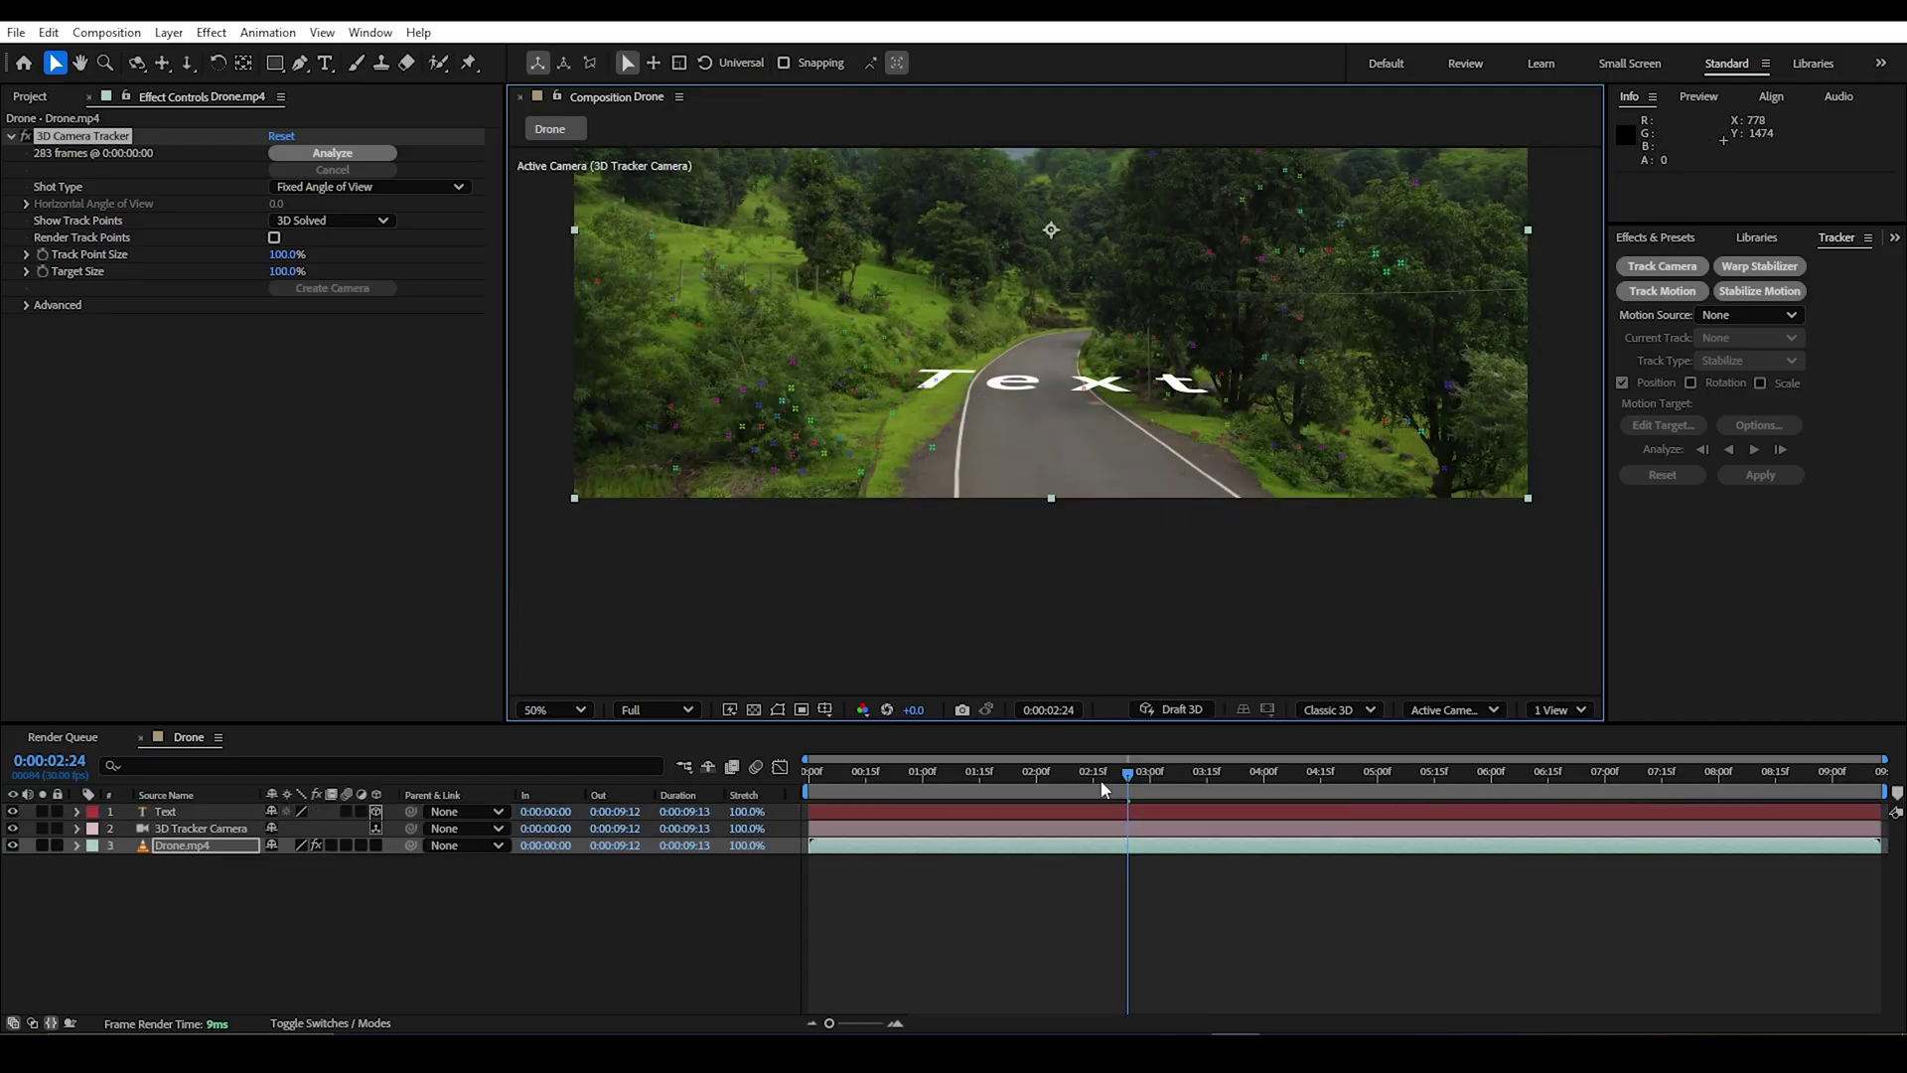
# Step: Preview the composition, then park at 0:00:03:11 where the text shows
pyautogui.press('space')
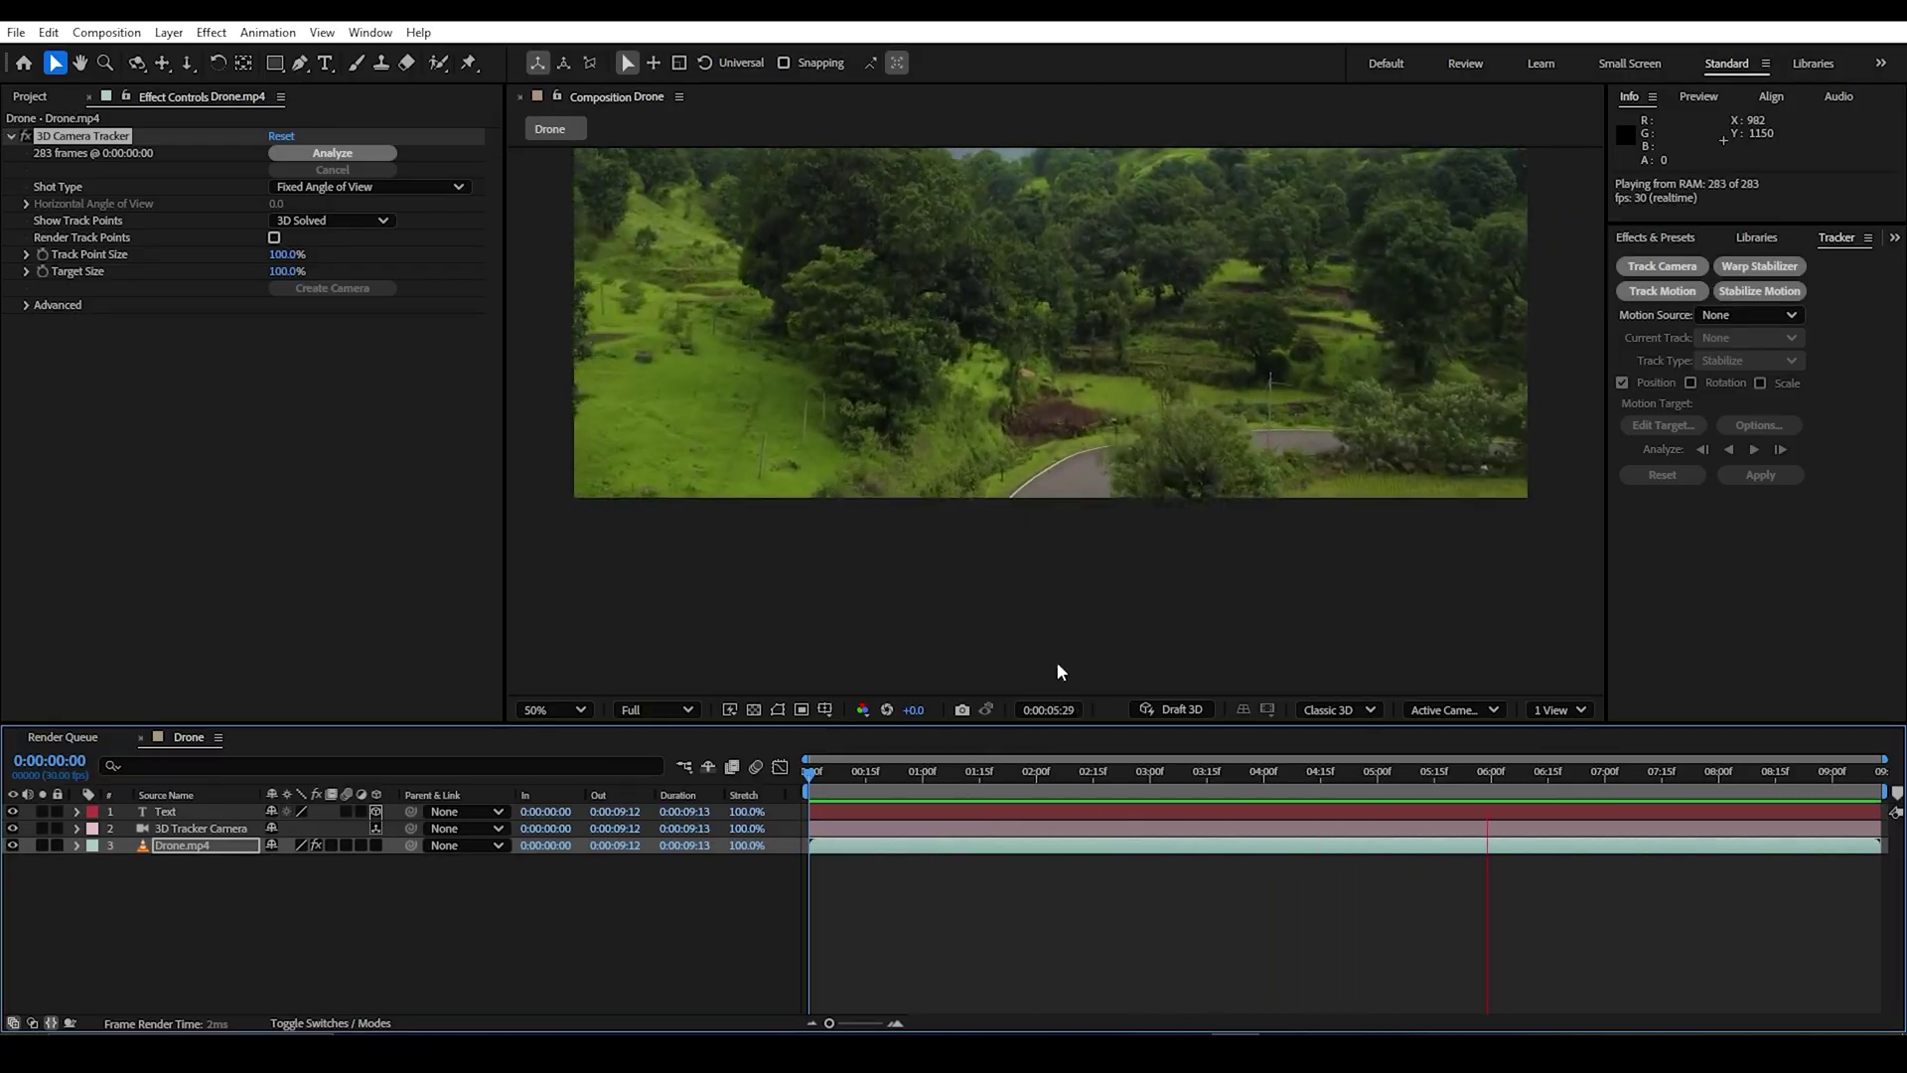
pyautogui.press('space')
pyautogui.moveTo(874, 777); pyautogui.dragTo(1195, 789)
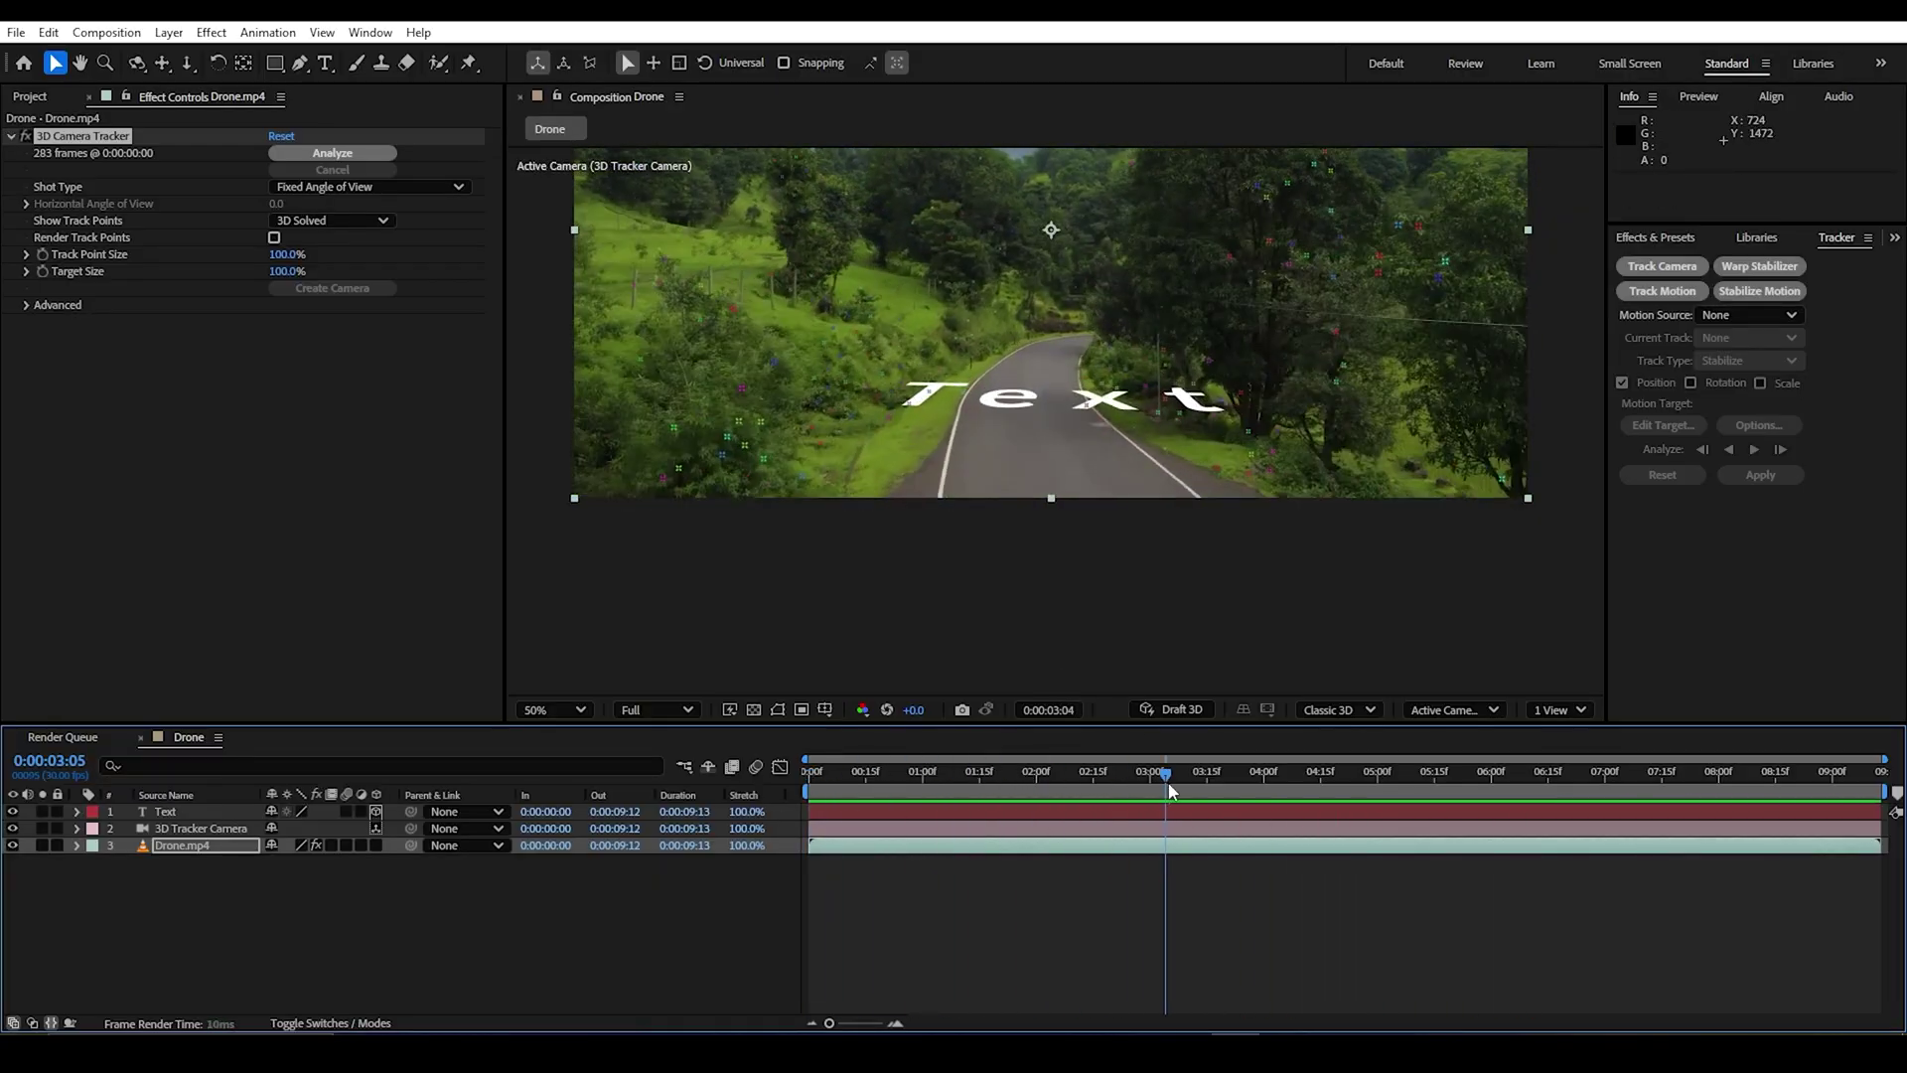
# Step: Stand the Text layer upright on its X axis, undoing the trial rotations
pyautogui.click(192, 816)
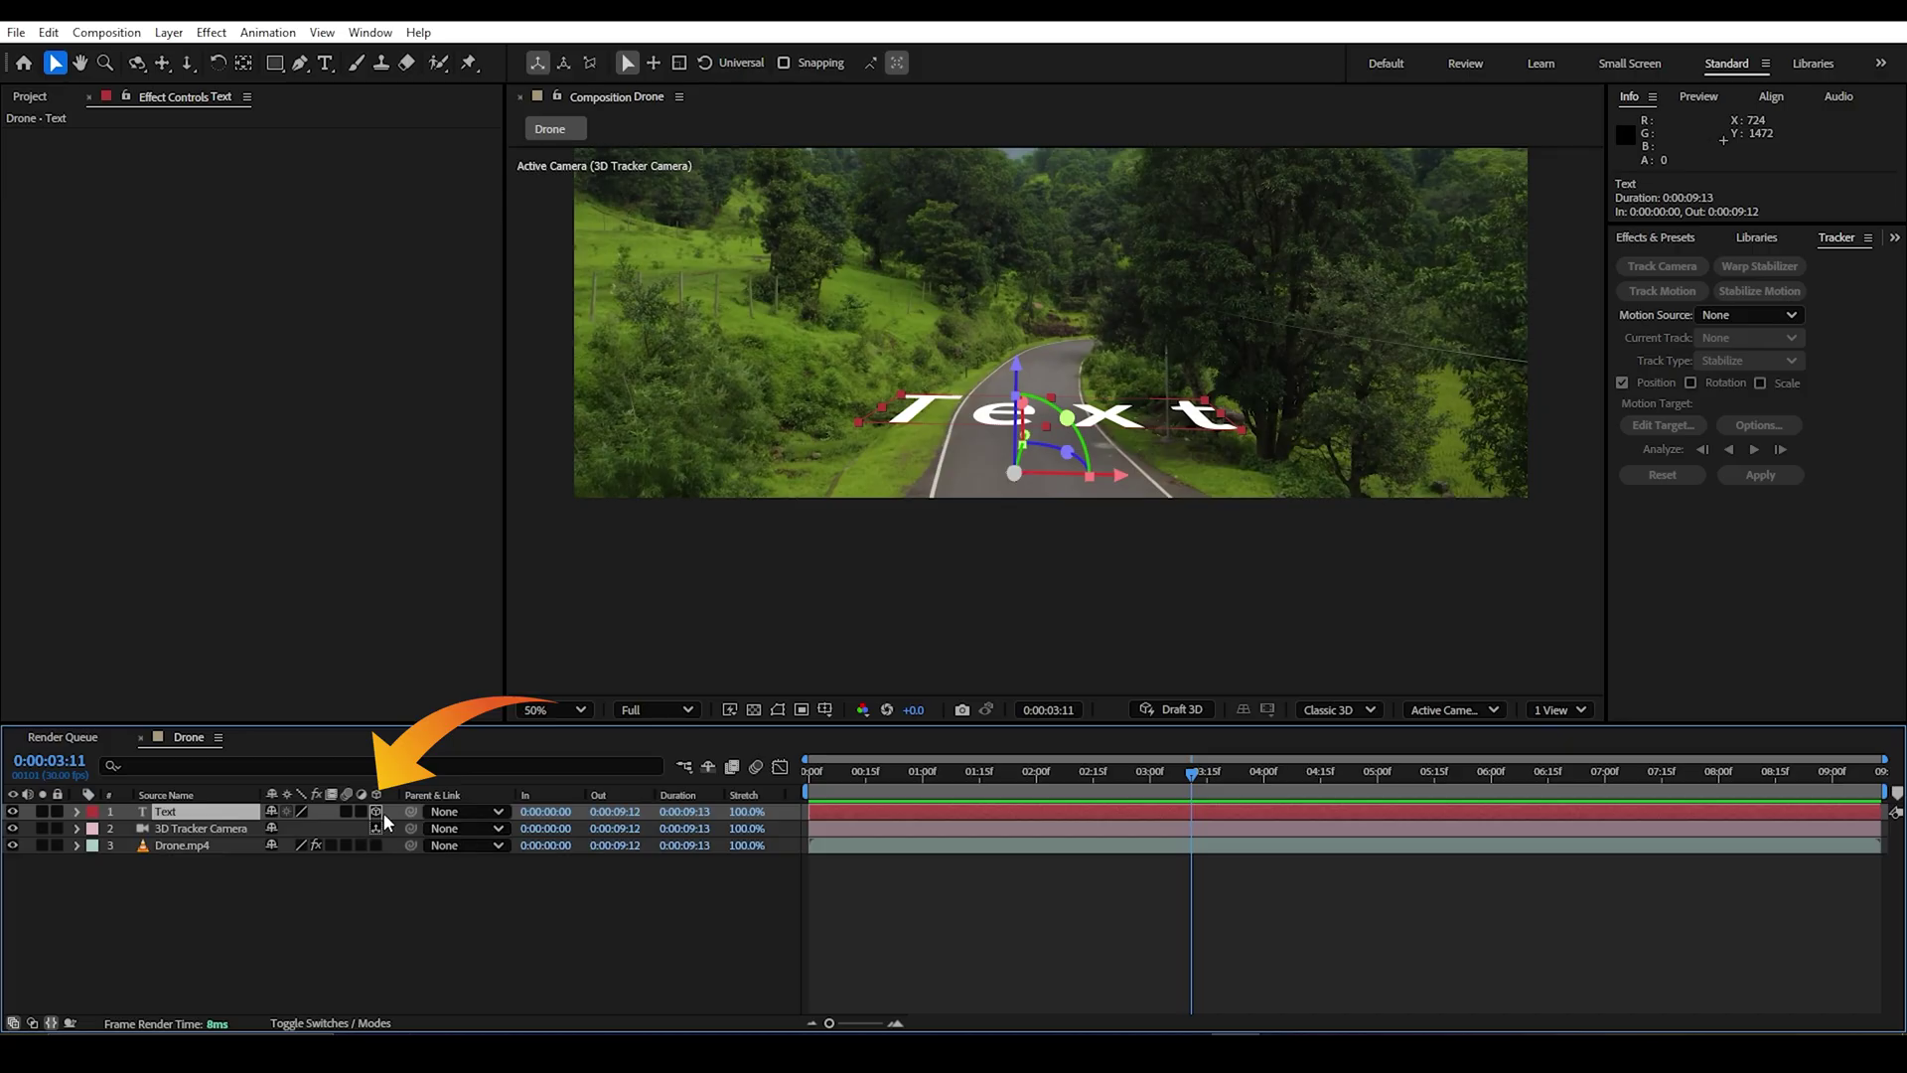
pyautogui.click(78, 812)
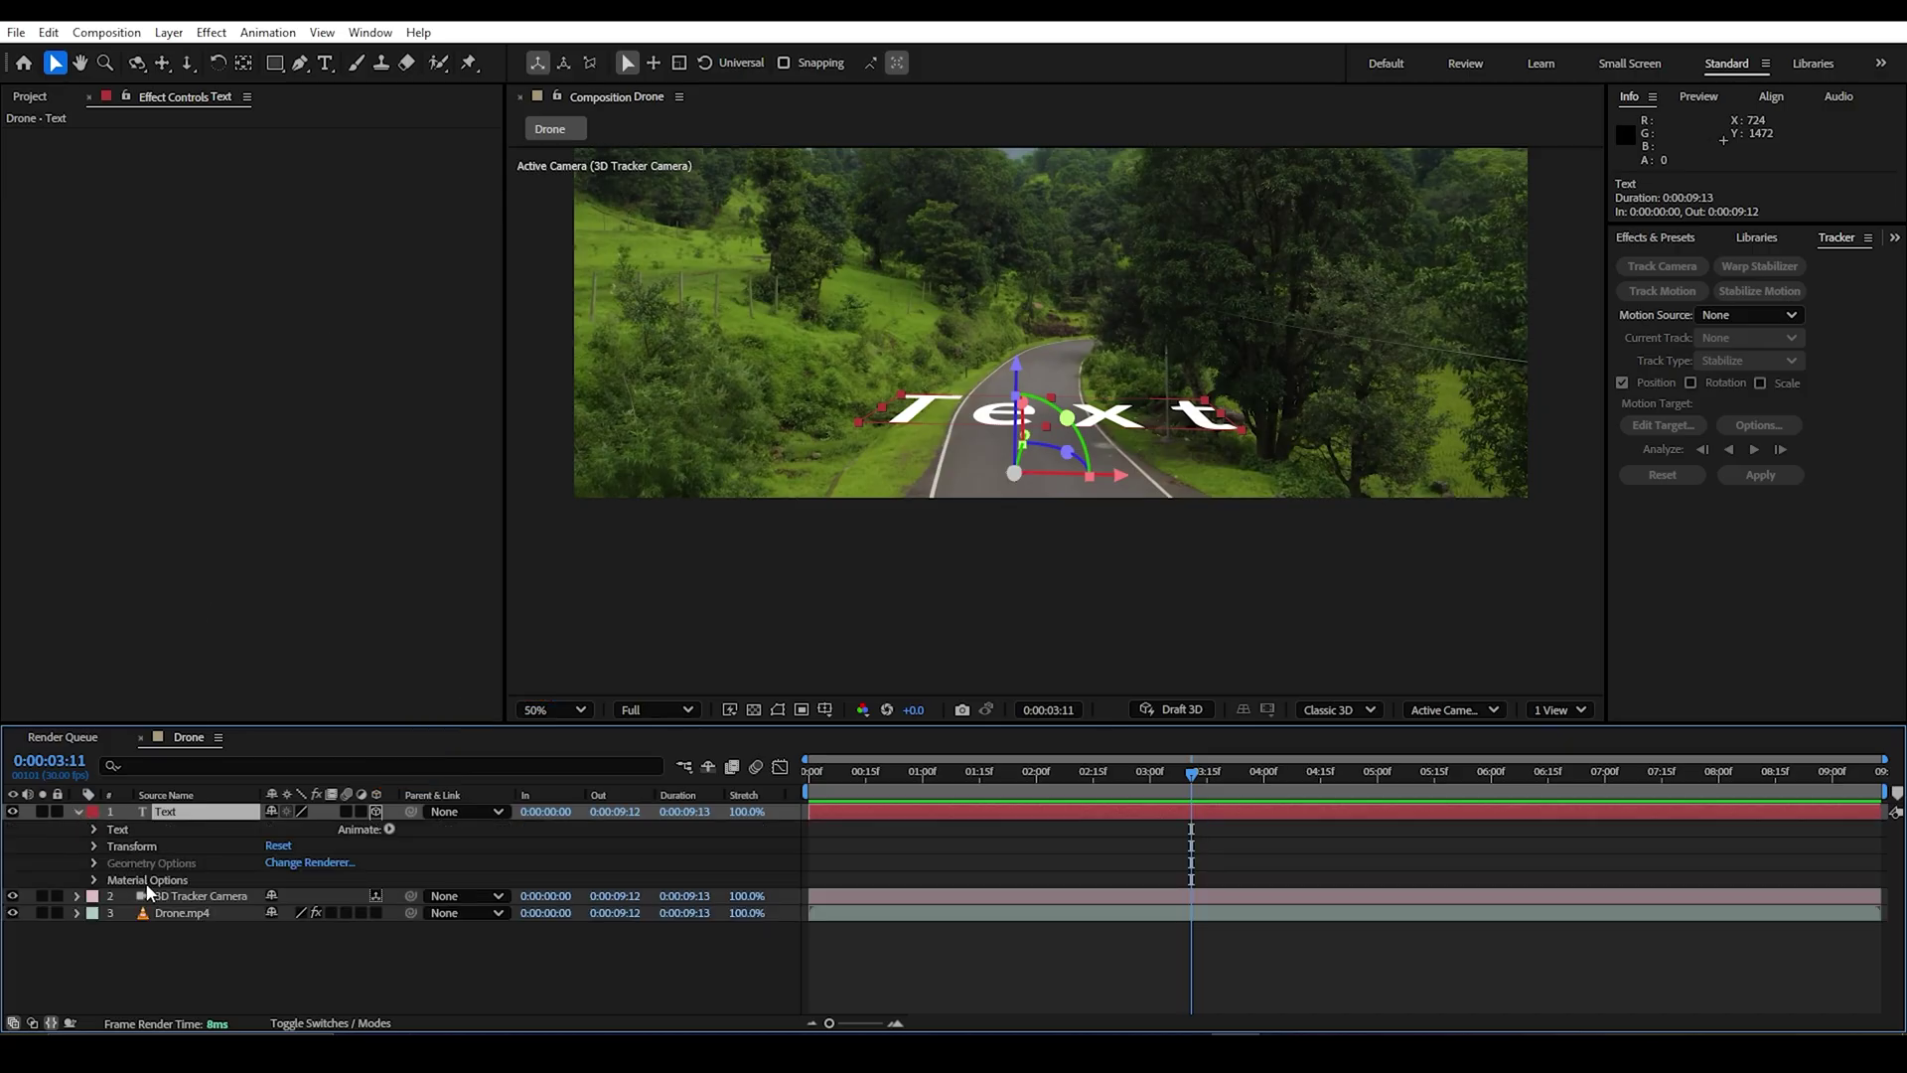
pyautogui.click(96, 847)
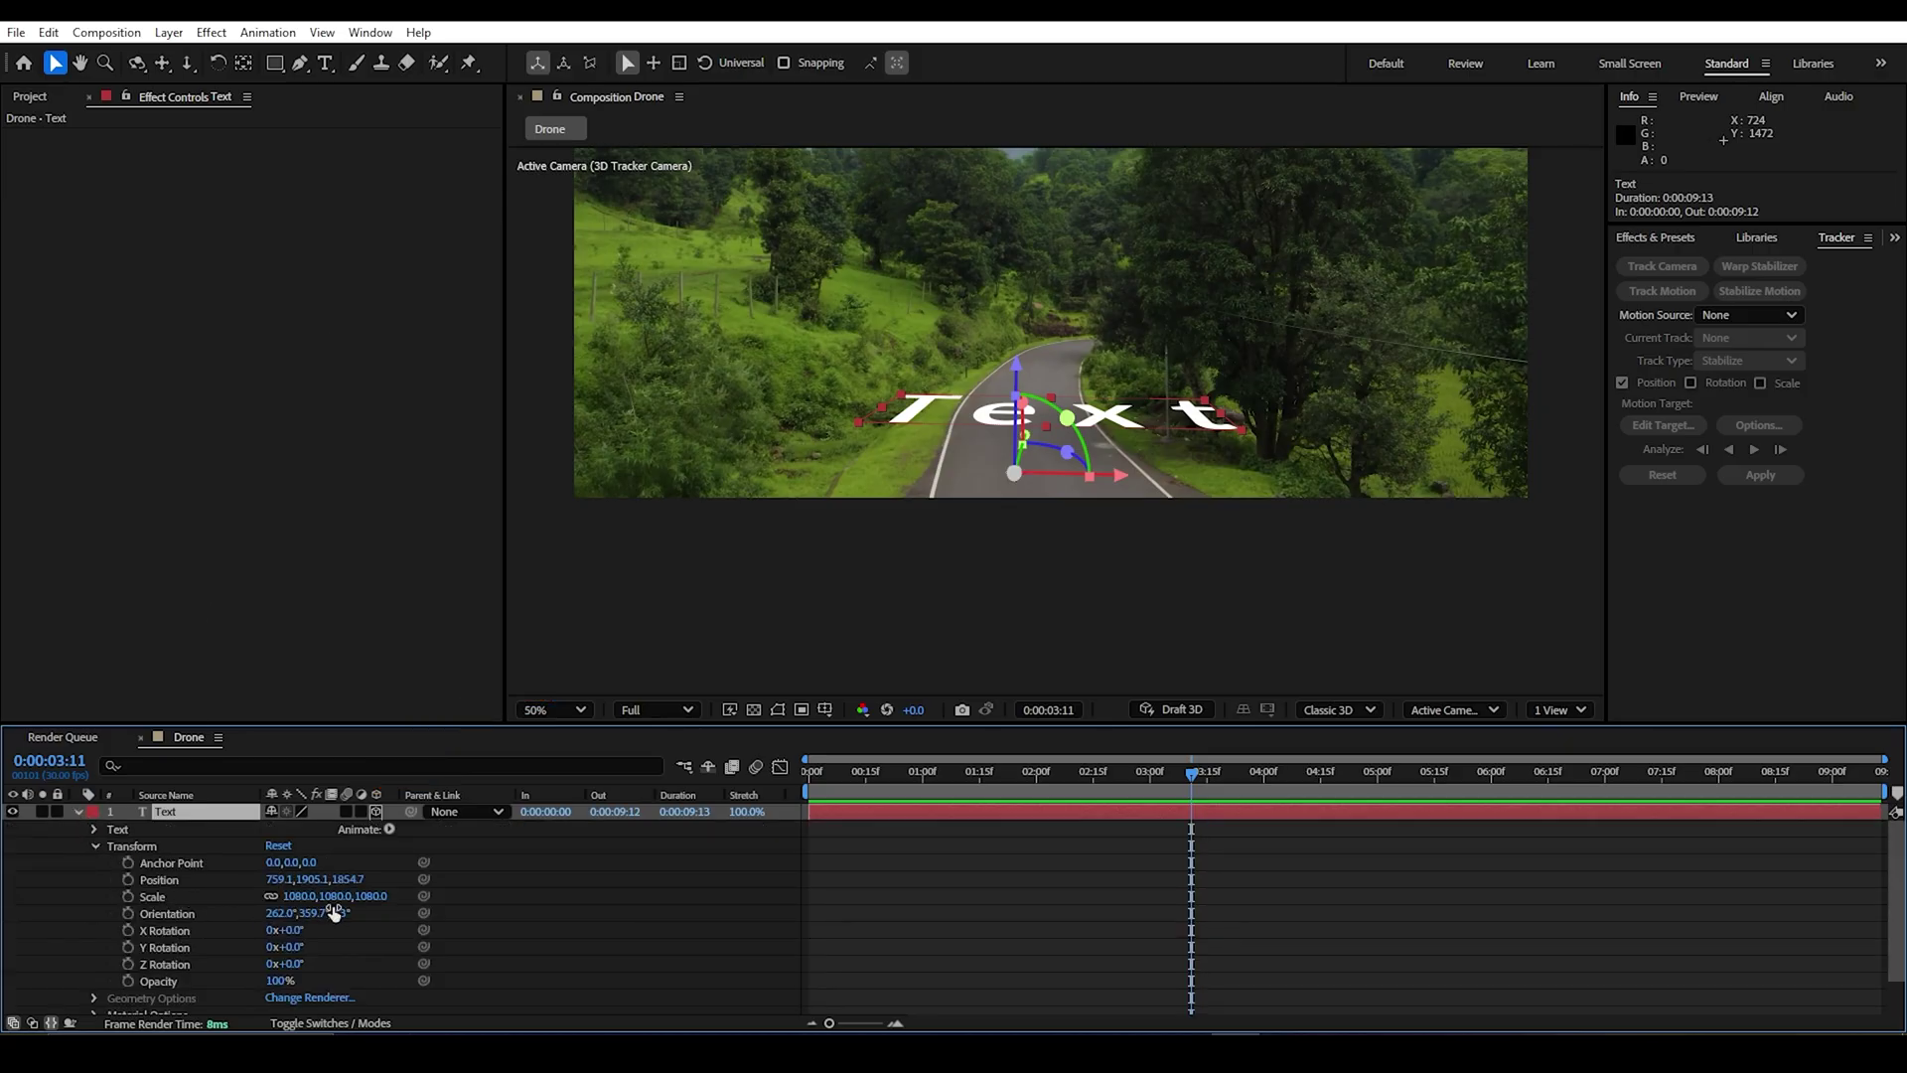
pyautogui.moveTo(286, 930); pyautogui.dragTo(371, 913)
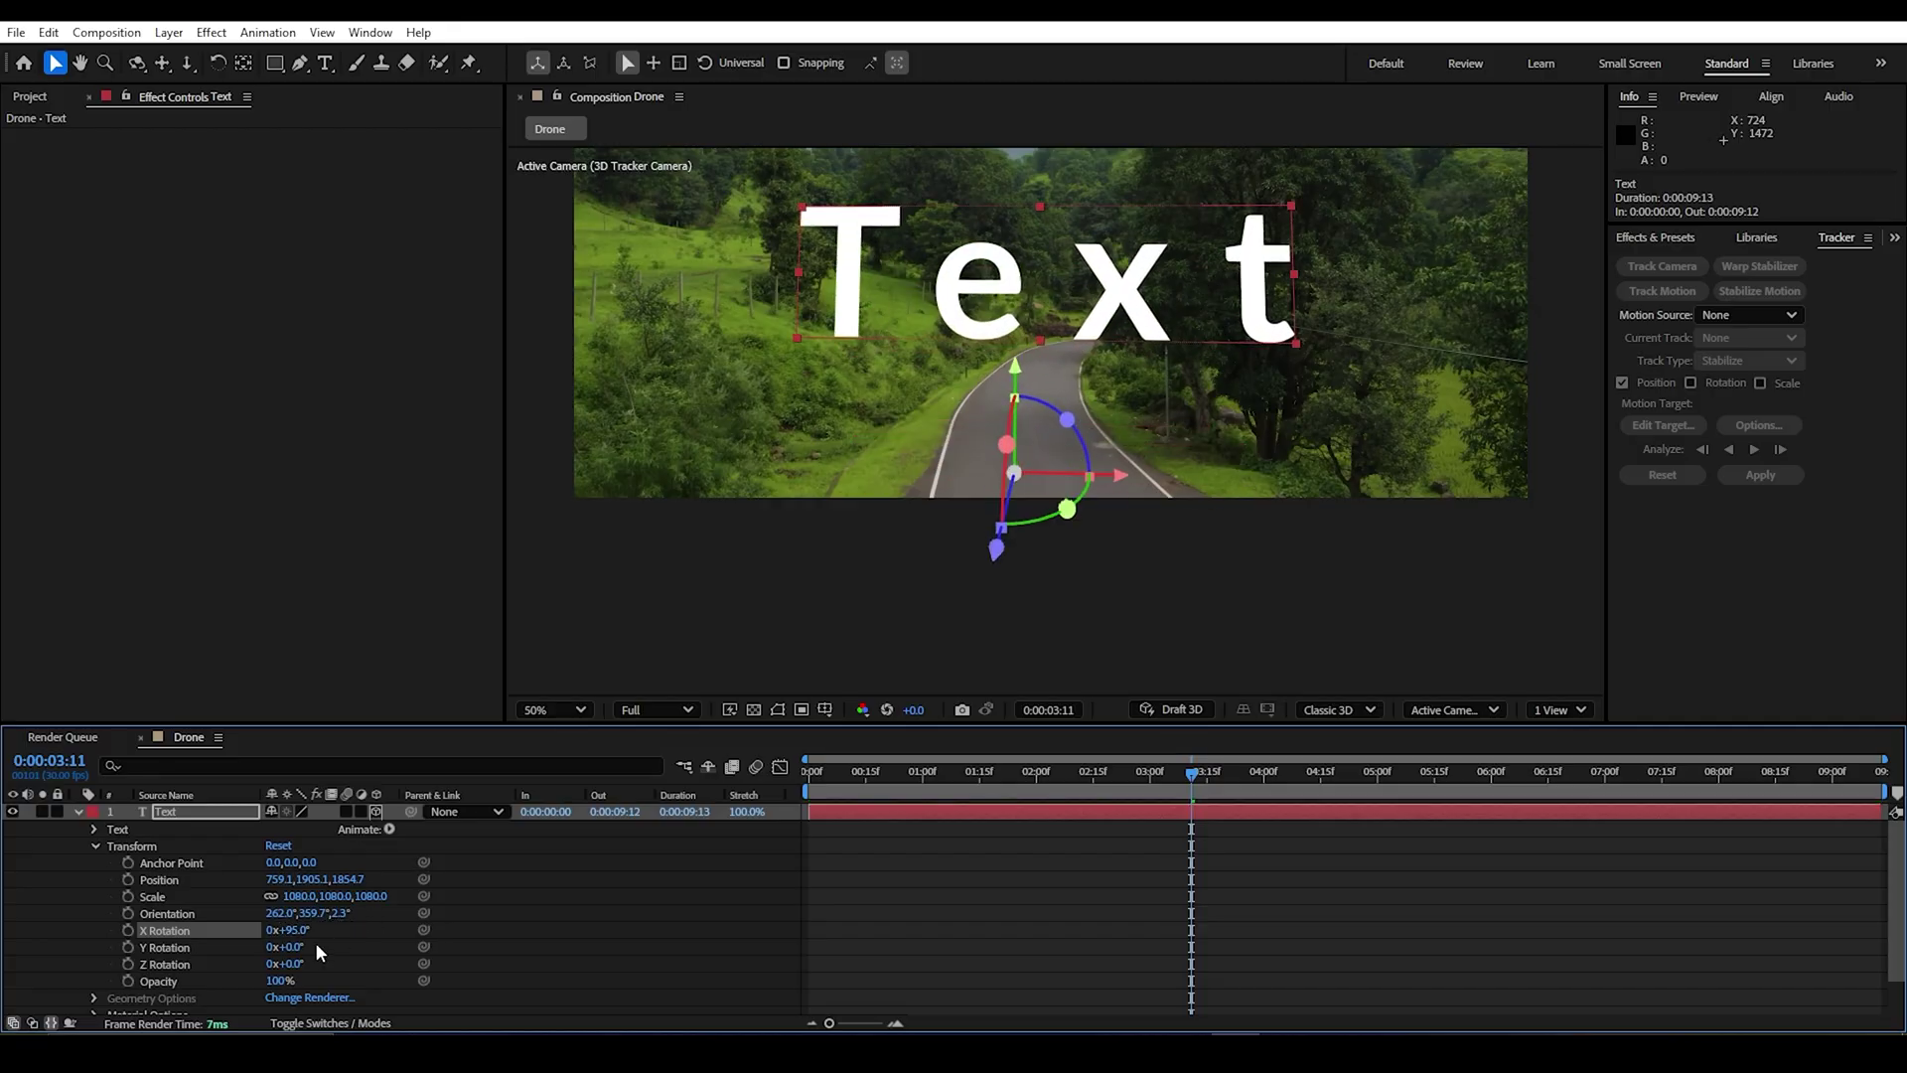
pyautogui.hotkey('ctrl', 'z')
pyautogui.moveTo(1050, 408)
pyautogui.mouseDown()
pyautogui.moveTo(1091, 433)
pyautogui.moveTo(1082, 459)
pyautogui.mouseUp()
pyautogui.hotkey('ctrl', 'z')
pyautogui.hotkey('ctrl', 'z')
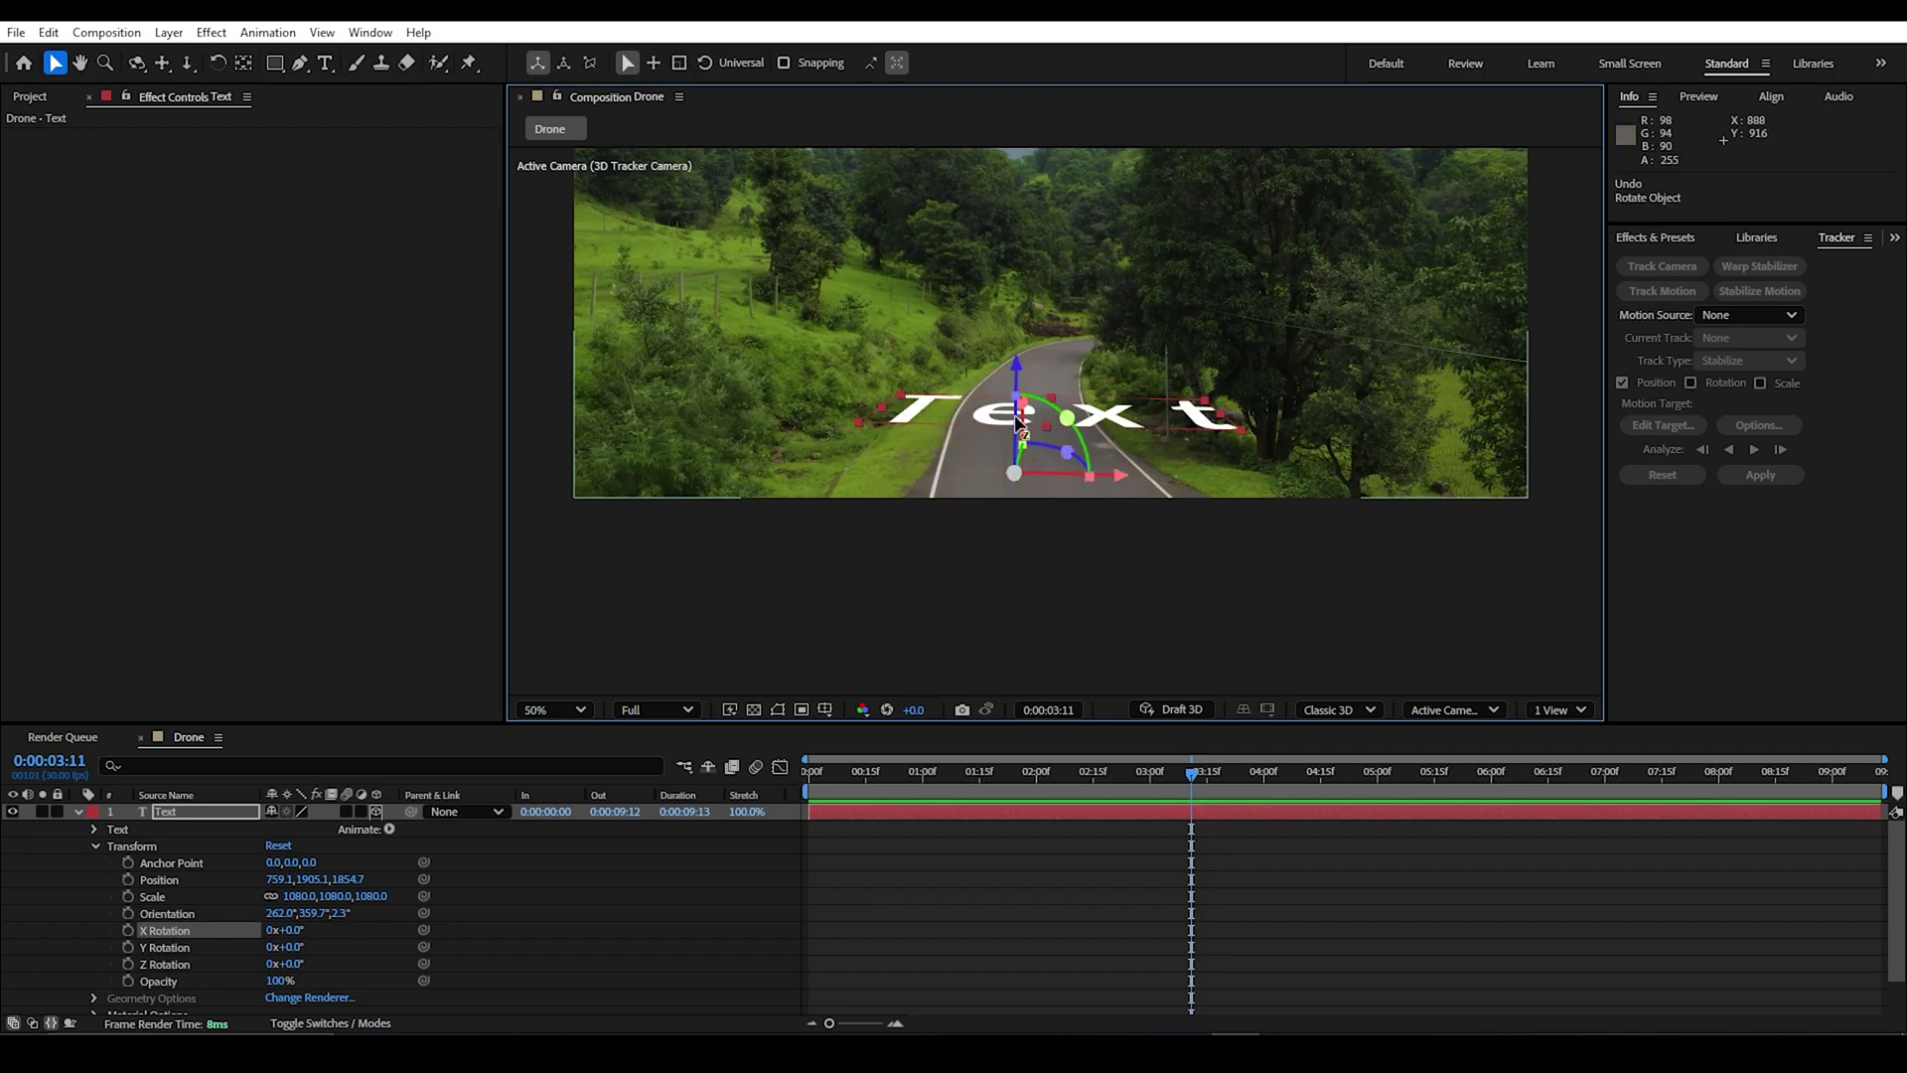
pyautogui.moveTo(1015, 427); pyautogui.dragTo(1013, 470)
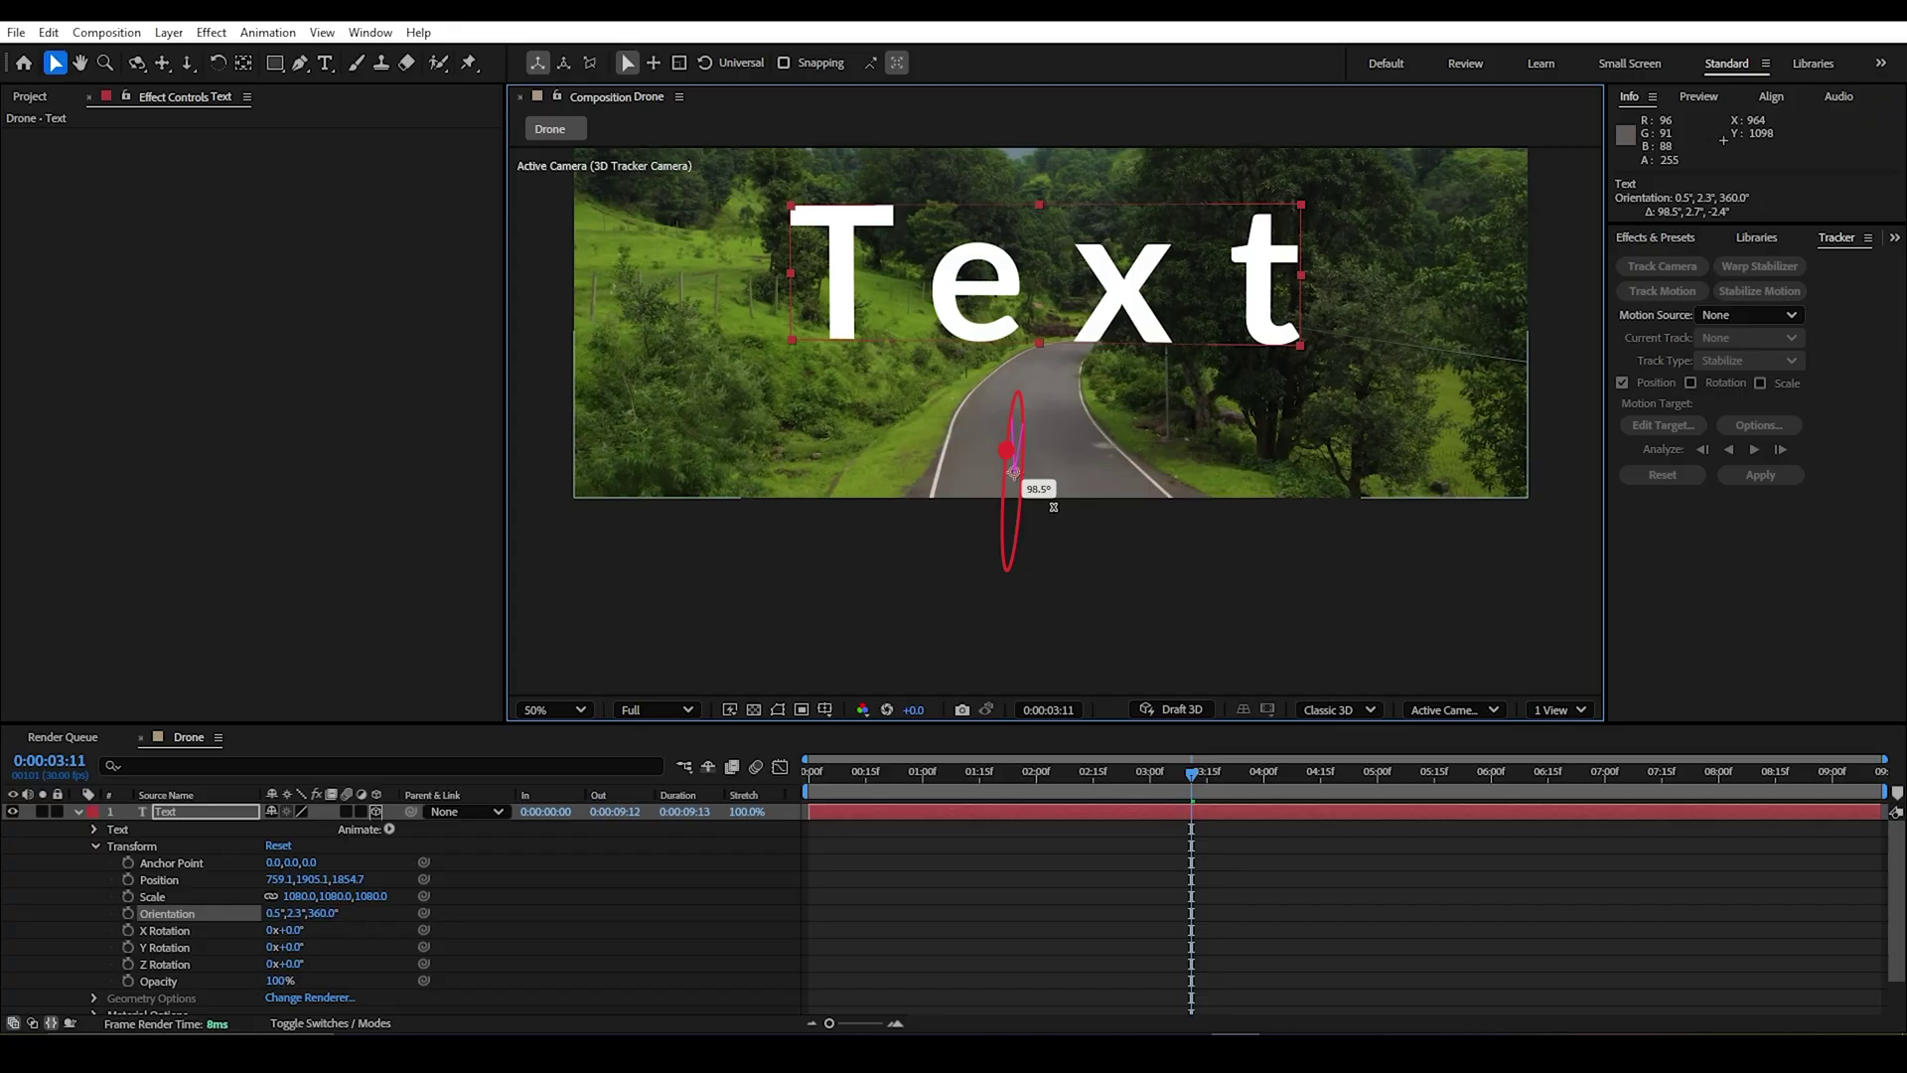
# Step: Fit the frame in the viewer and preview the tracked text from the start
pyautogui.click(553, 709)
pyautogui.click(556, 323)
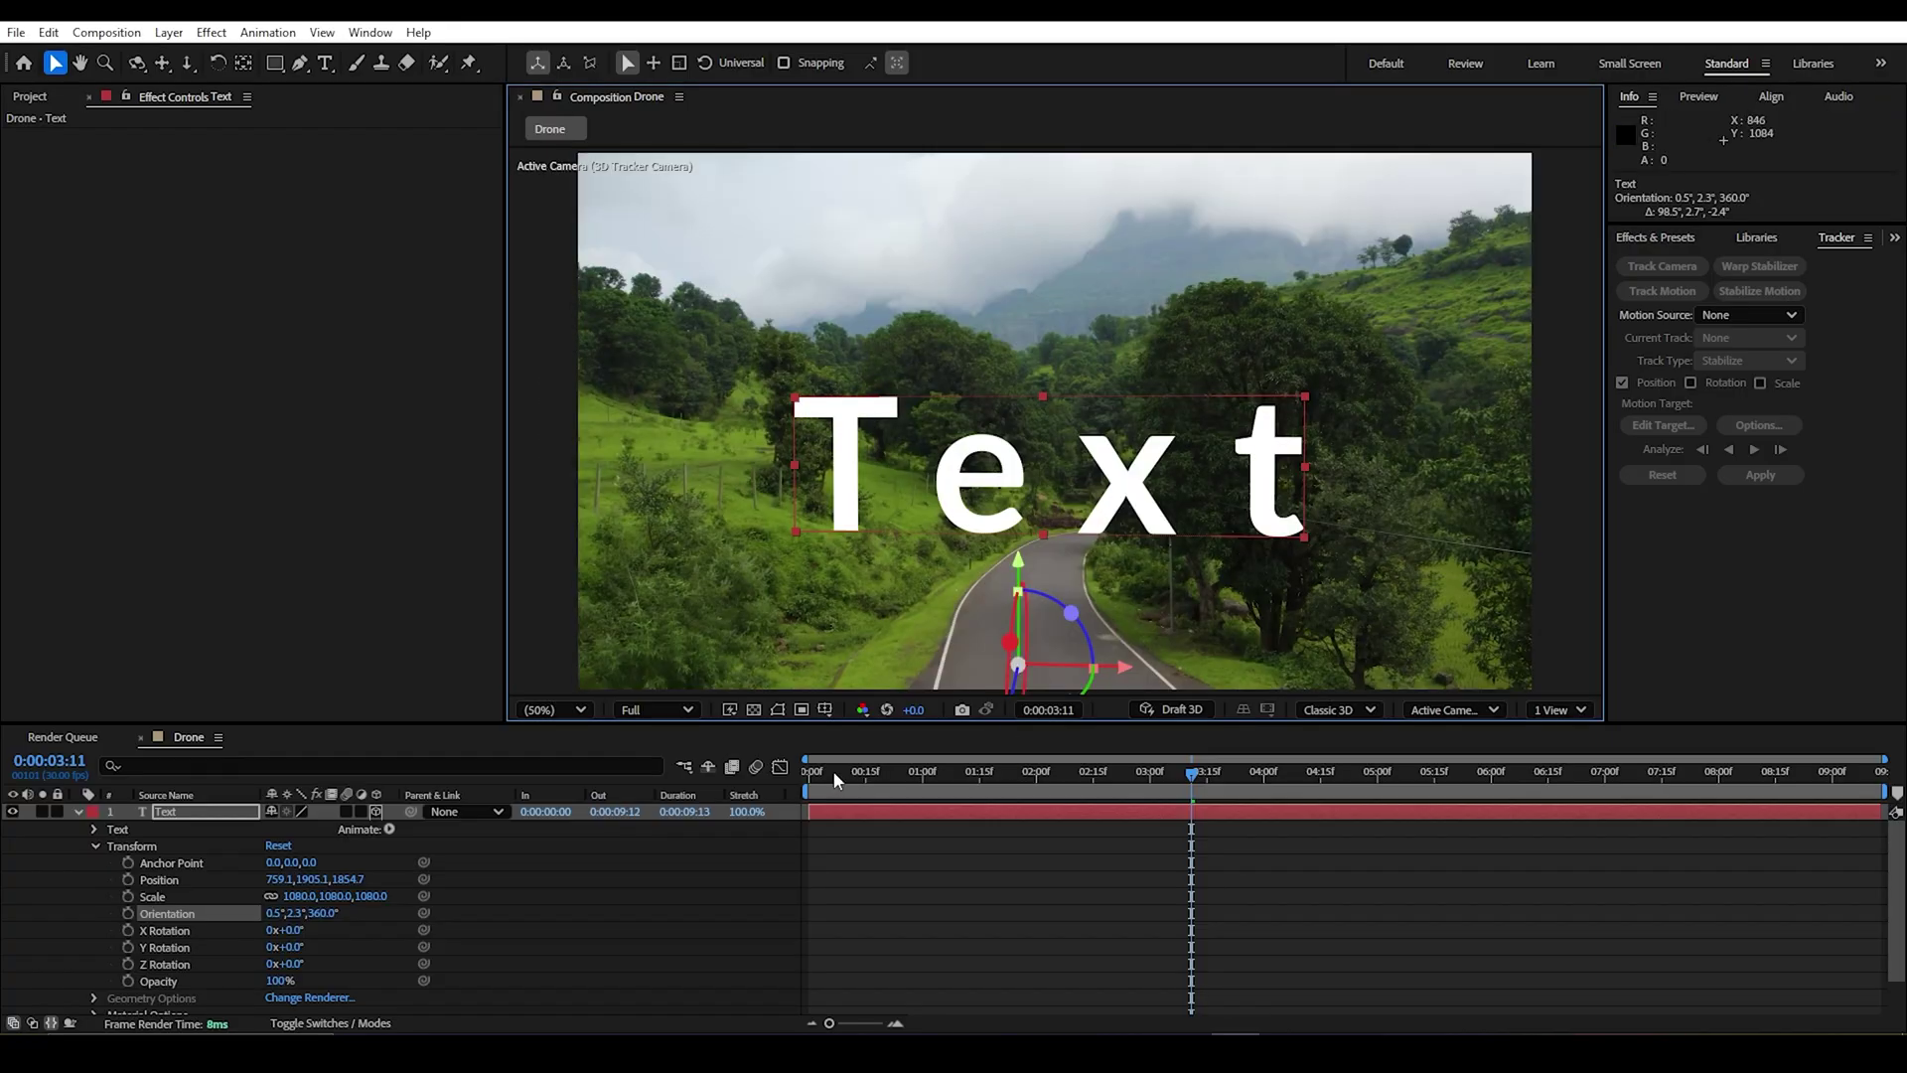
pyautogui.press('Home')
pyautogui.press('space')
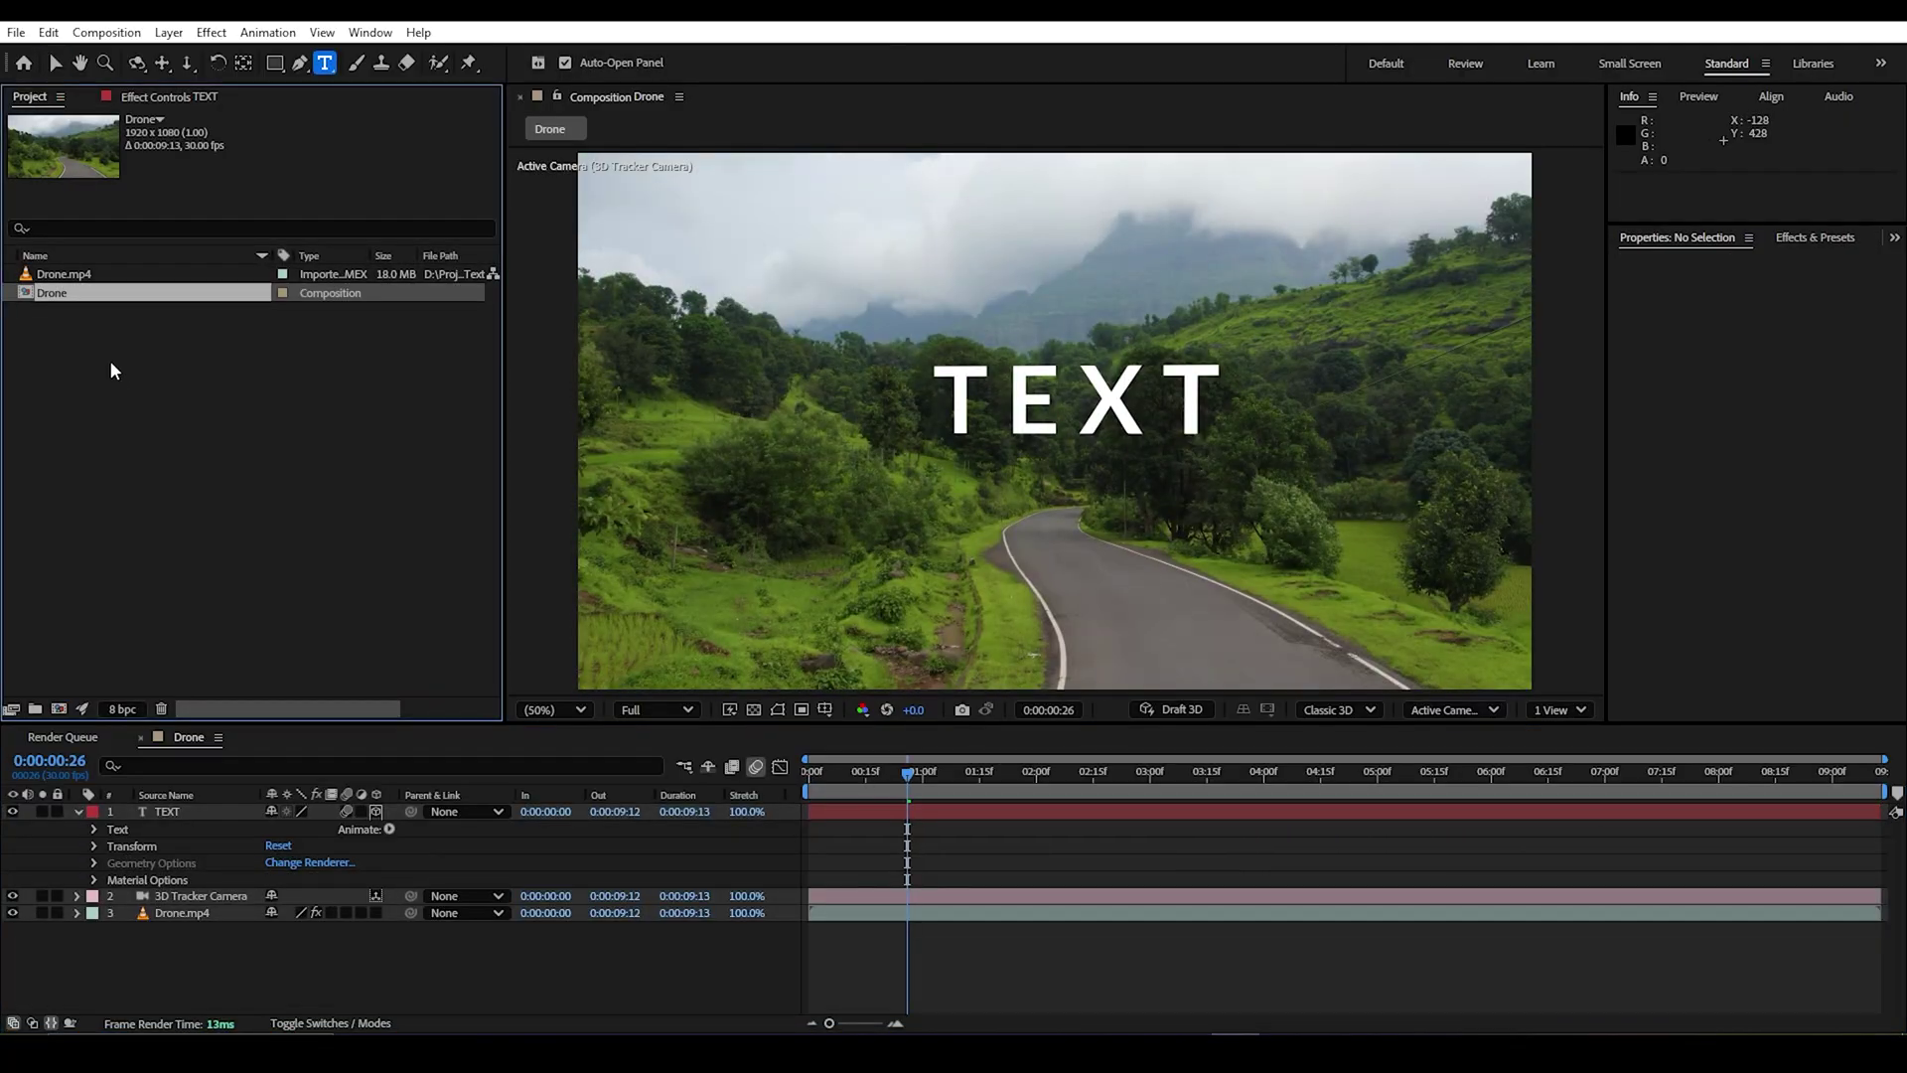
# Step: Import Eagle bird GS.mp4 and GS Butterfly_1080p.mp4 together, then select the butterfly clip
pyautogui.doubleClick(114, 371)
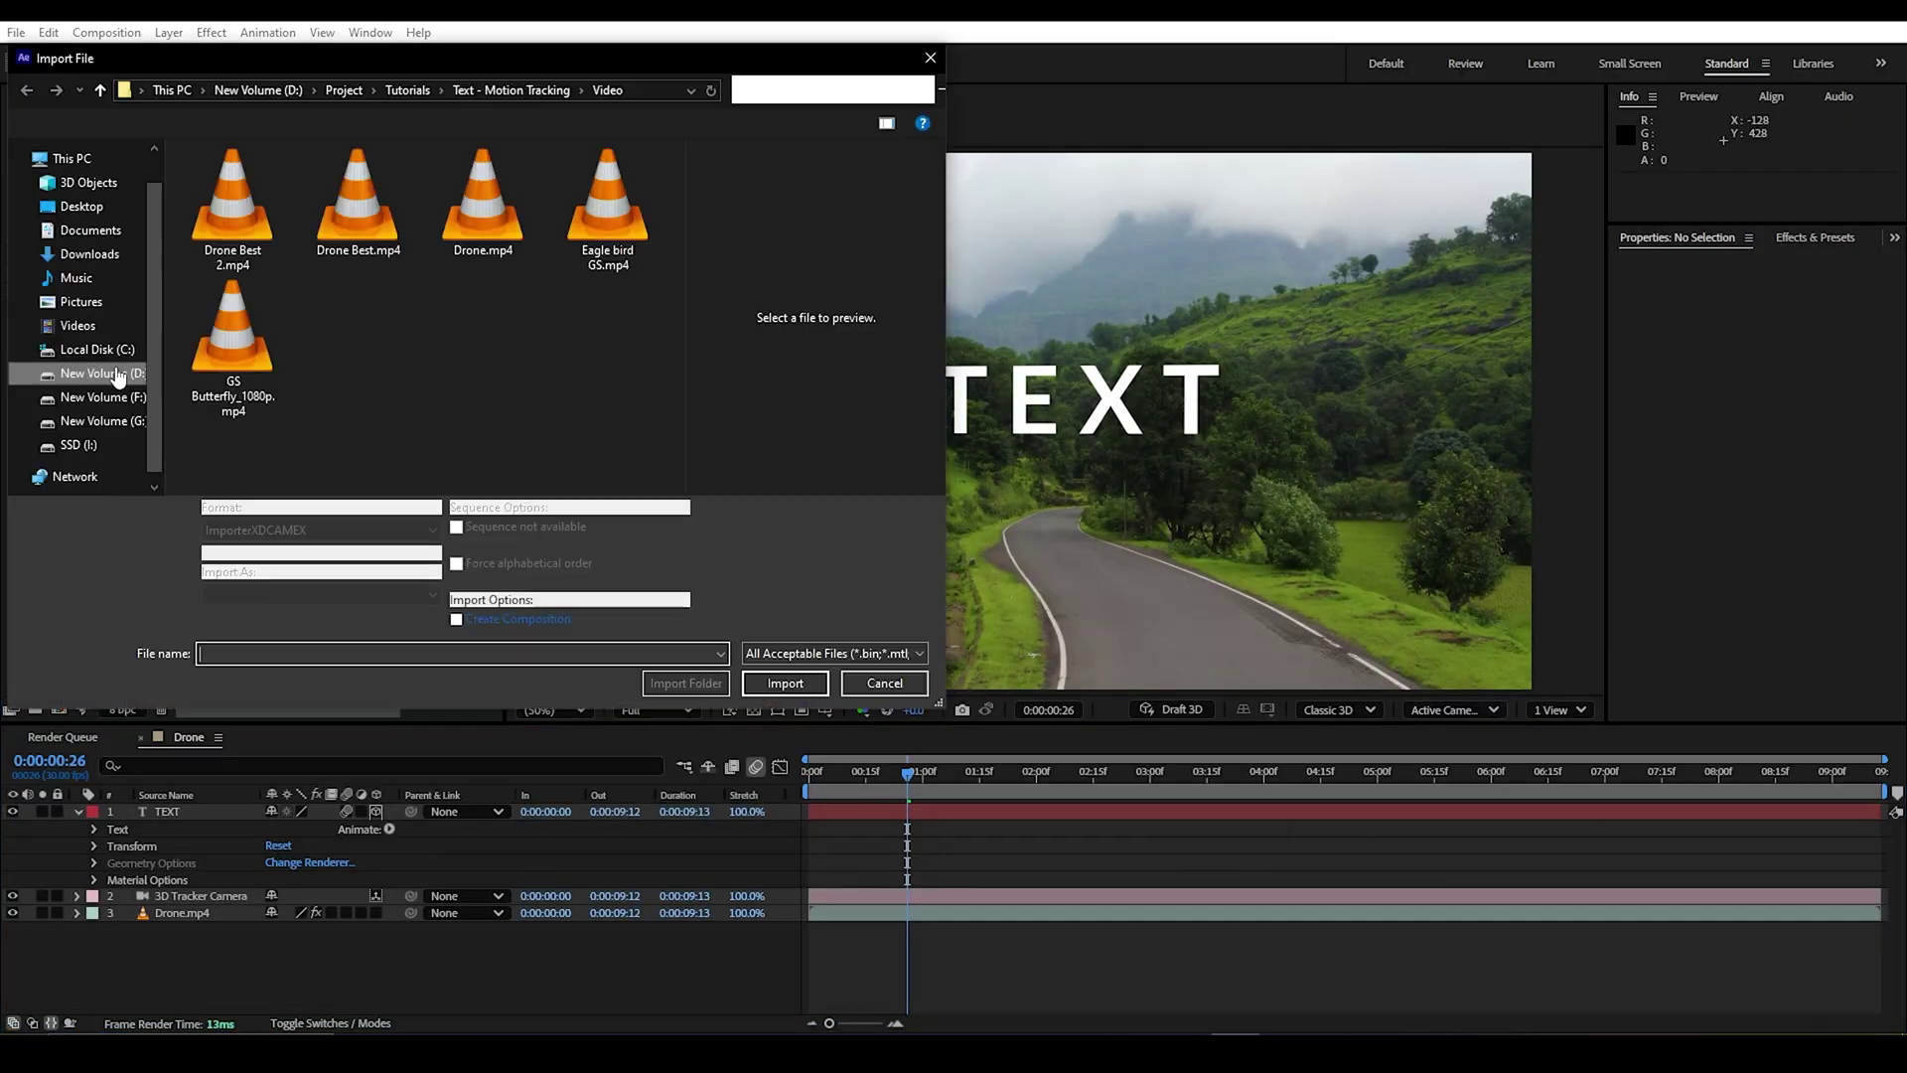
pyautogui.click(608, 204)
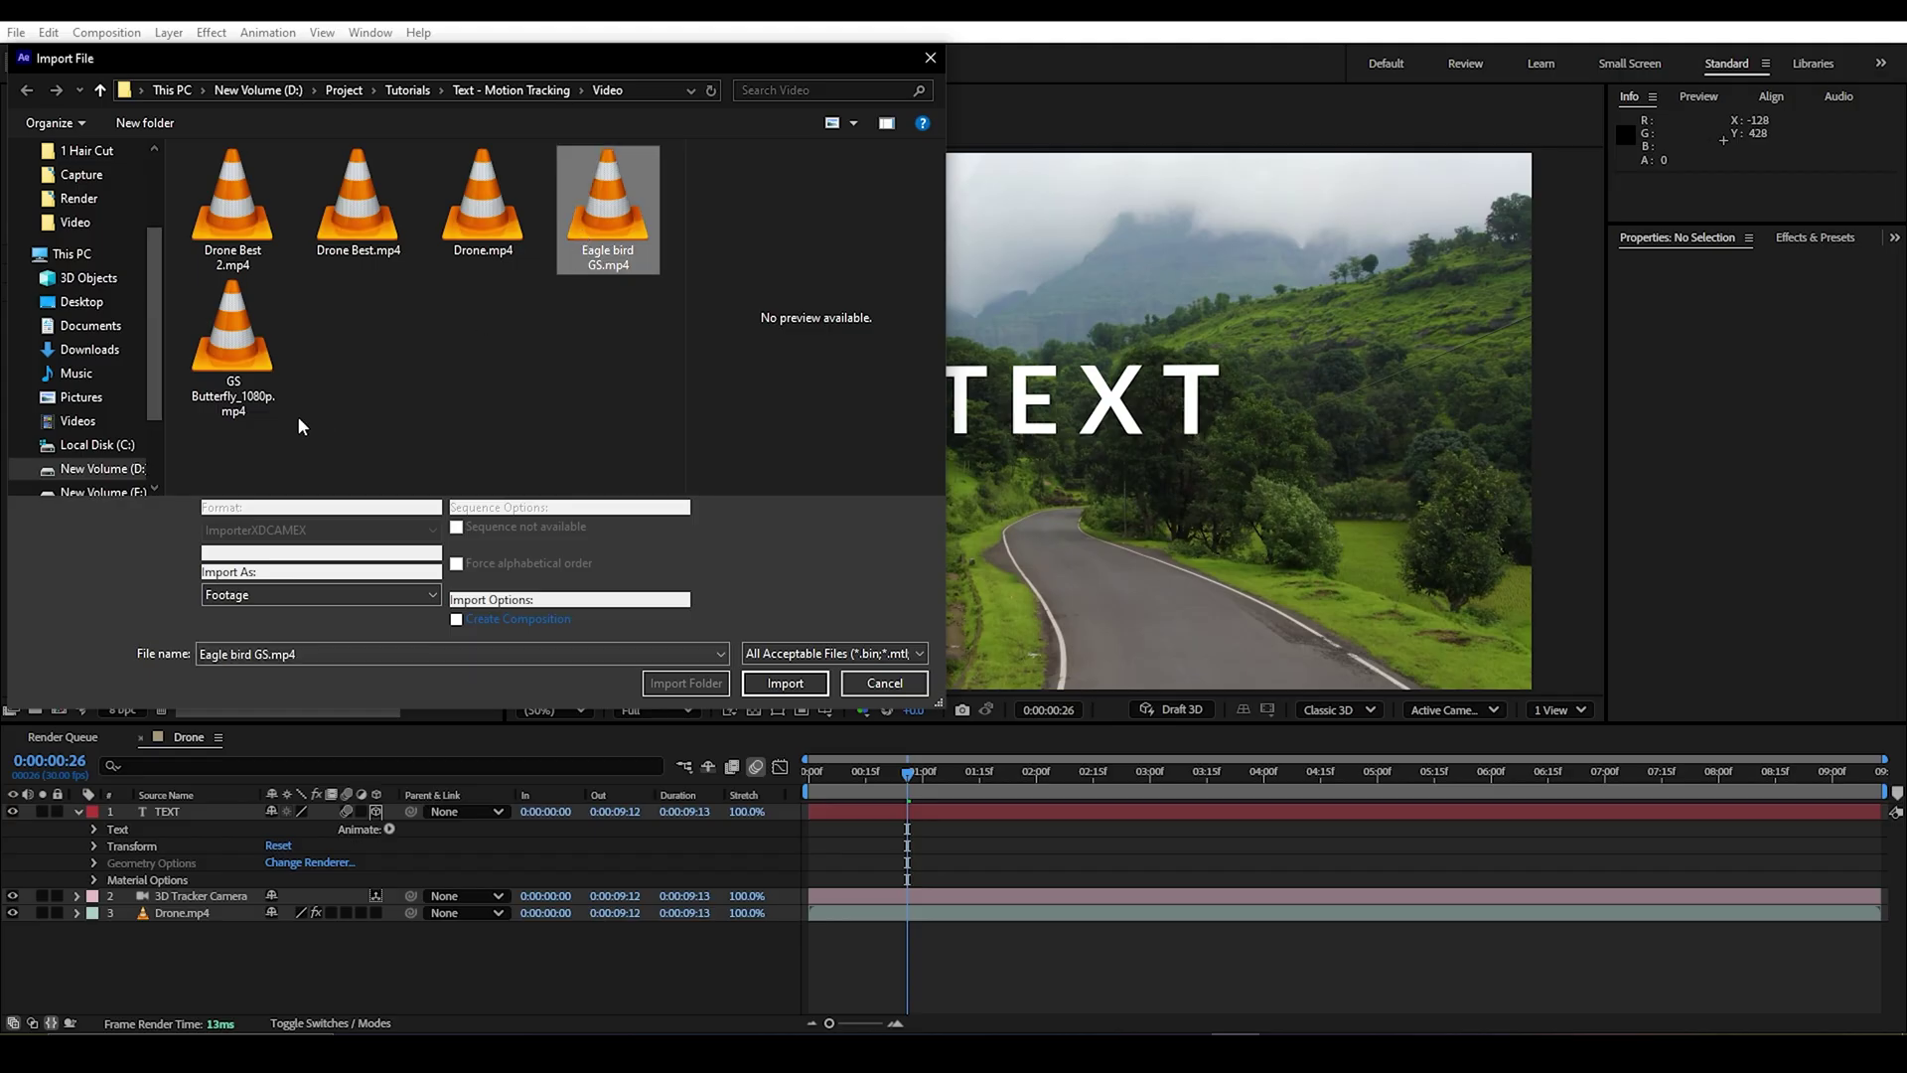
pyautogui.keyDown('ctrl'); pyautogui.click(241, 358); pyautogui.keyUp('ctrl')
pyautogui.click(787, 684)
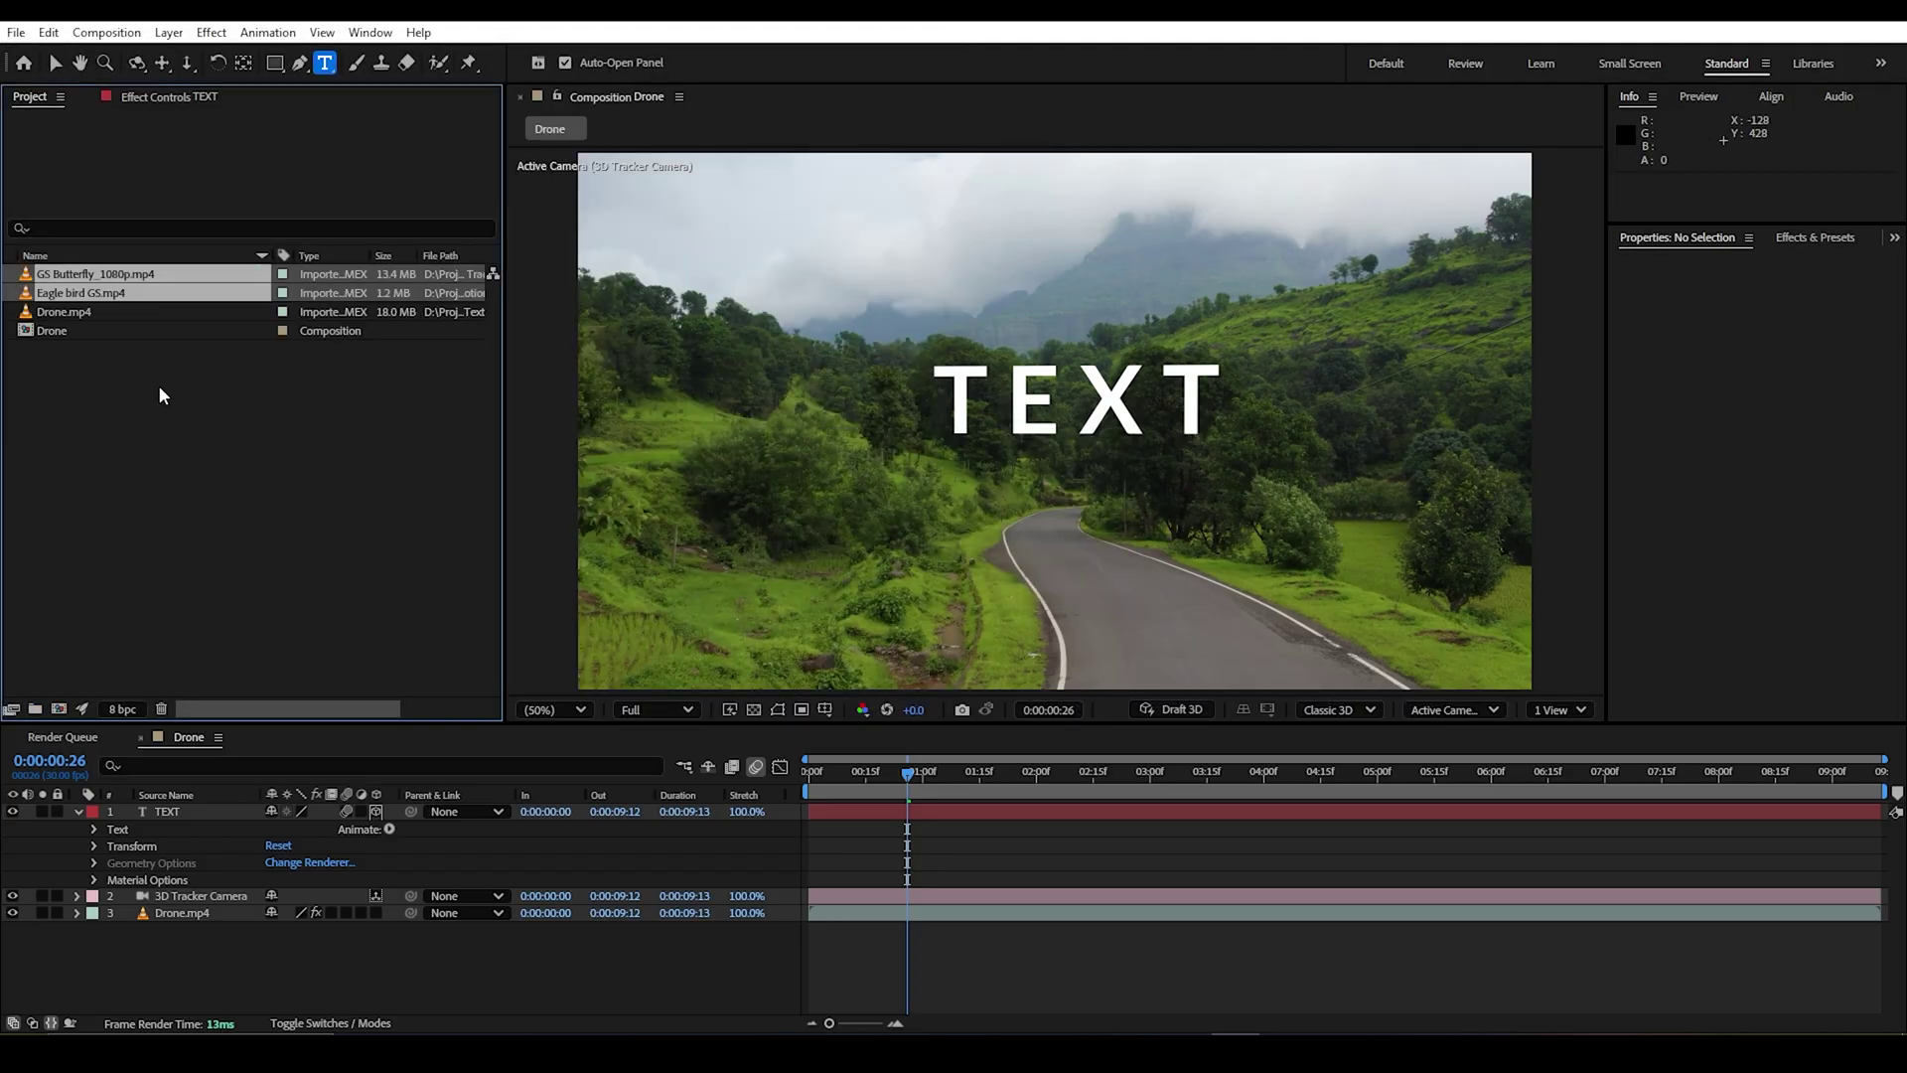
pyautogui.click(125, 288)
pyautogui.click(109, 276)
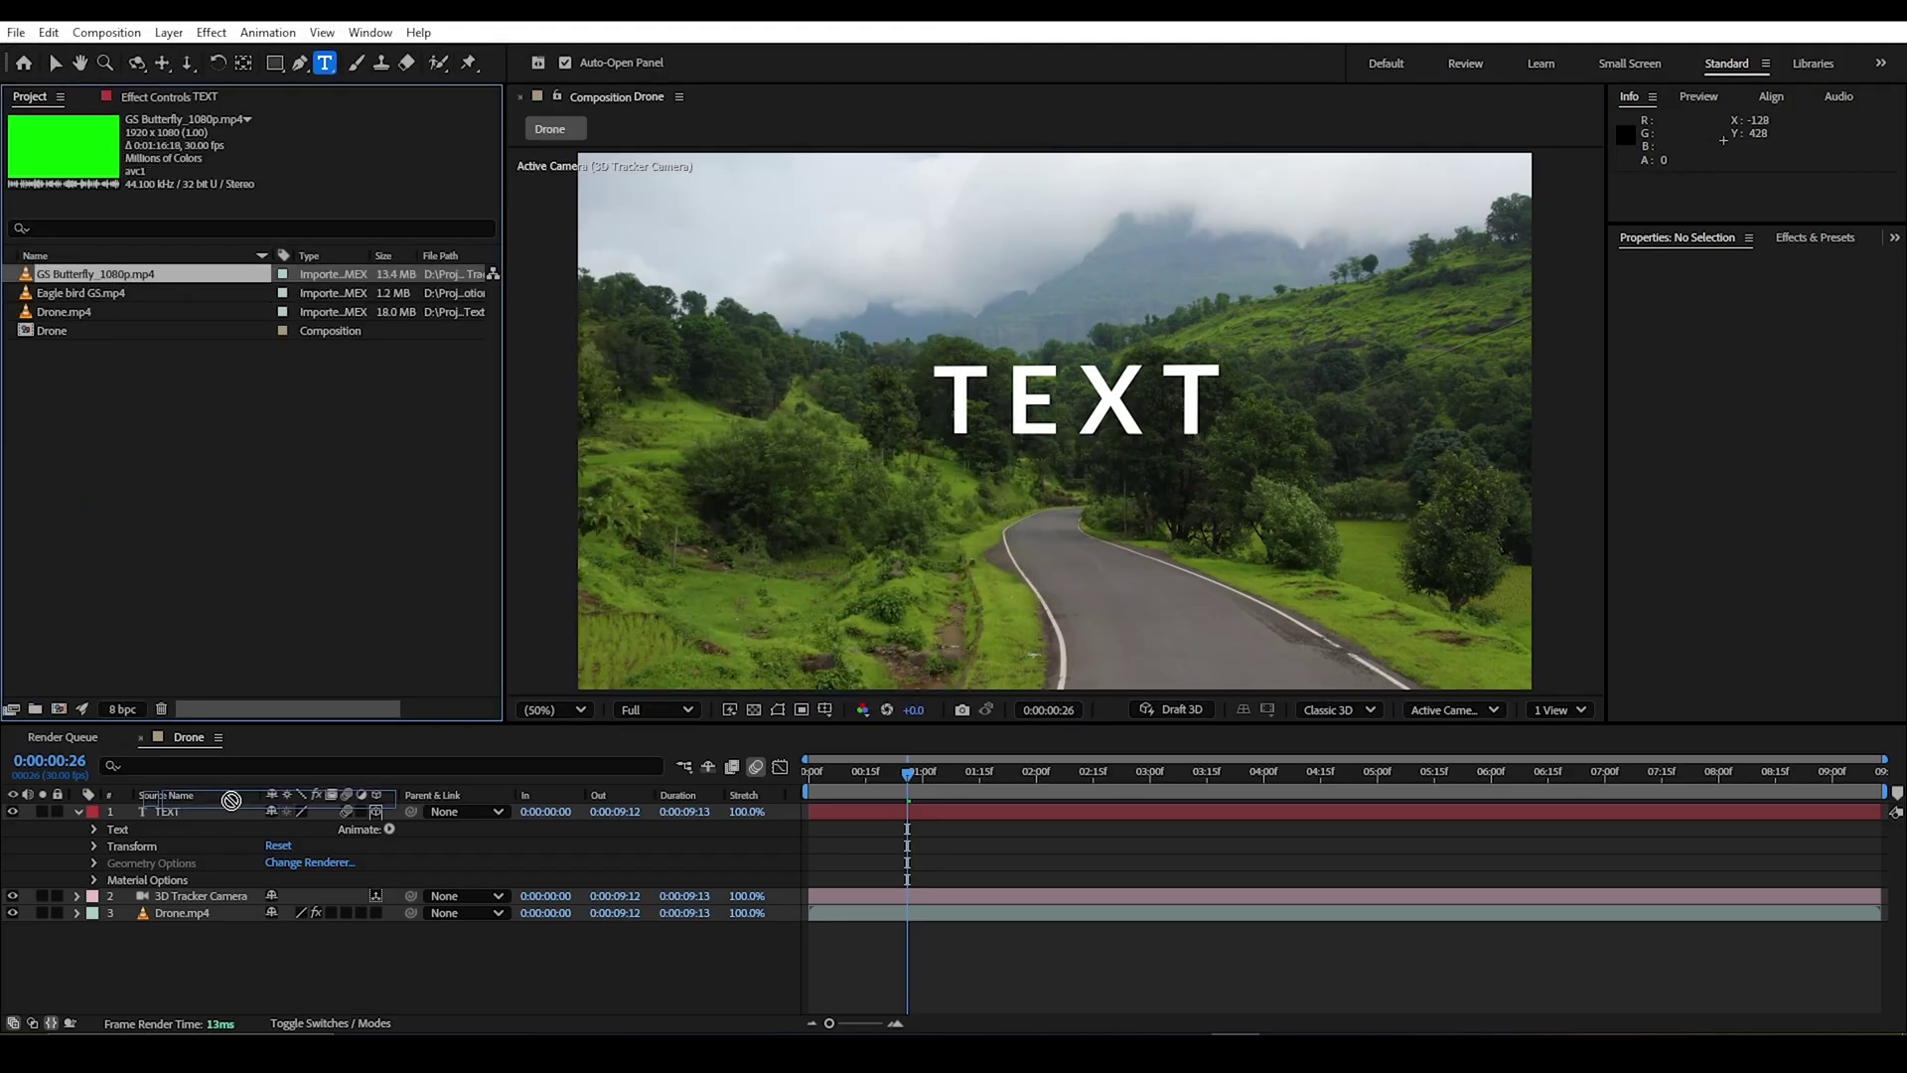
# Step: Put GS Butterfly_1080p.mp4 above the Text layer, slide it earlier, and trim its start at 0:00
pyautogui.moveTo(231, 800); pyautogui.dragTo(240, 806)
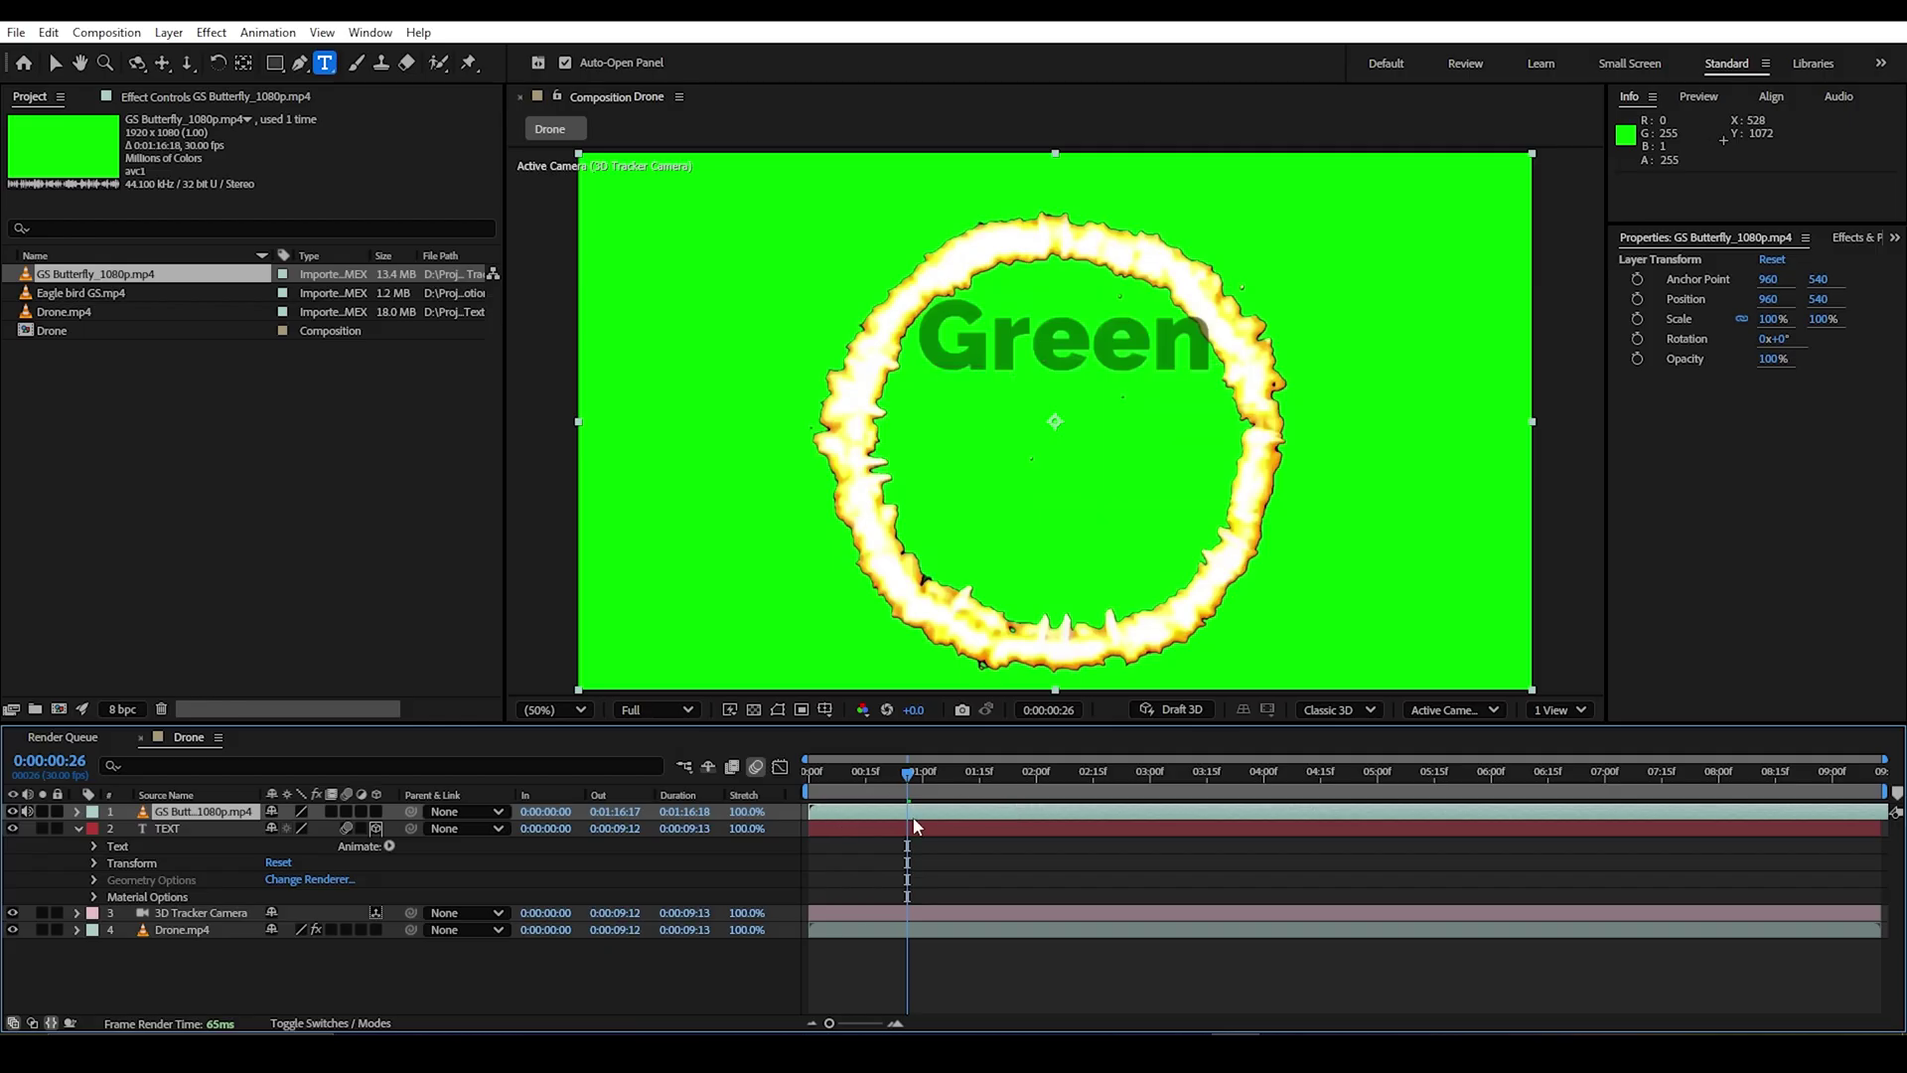
pyautogui.moveTo(914, 820); pyautogui.dragTo(692, 817)
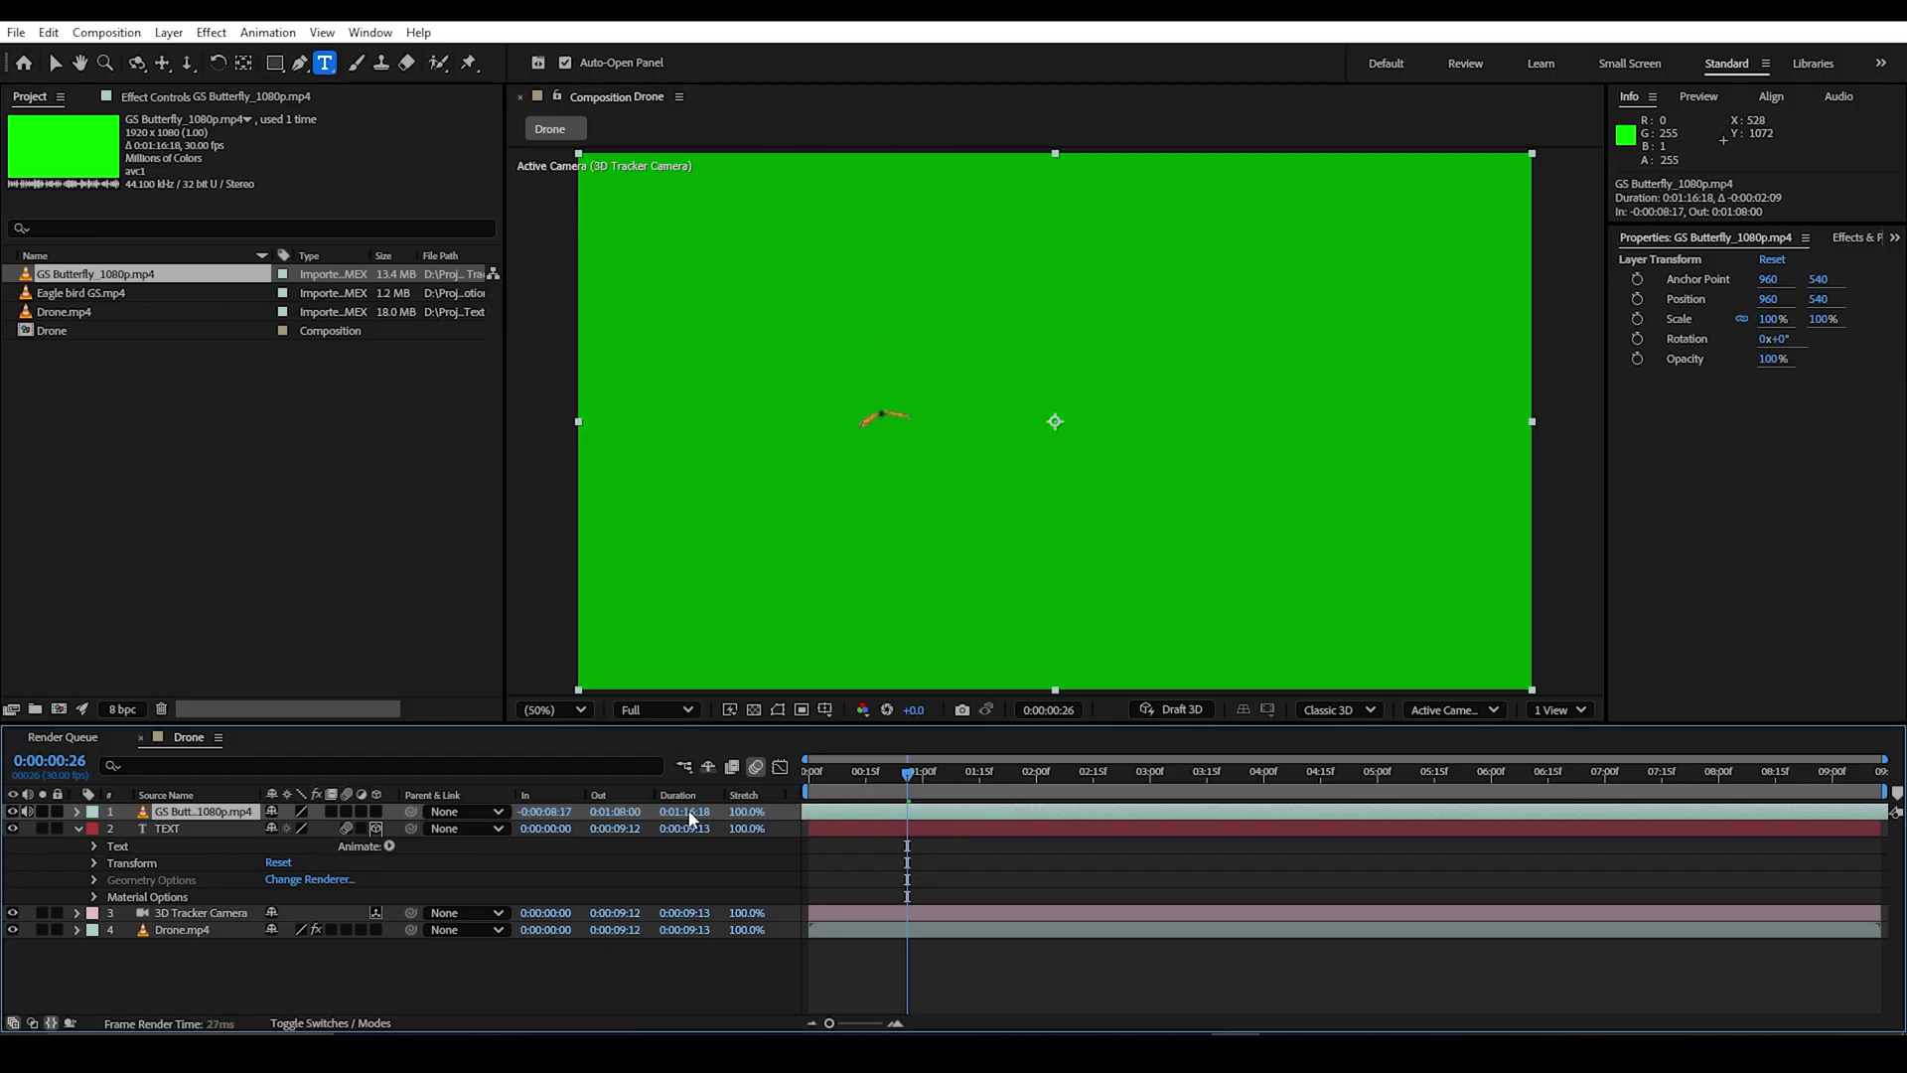
pyautogui.moveTo(910, 819)
pyautogui.mouseDown()
pyautogui.moveTo(778, 776)
pyautogui.moveTo(737, 817)
pyautogui.moveTo(825, 815)
pyautogui.mouseUp()
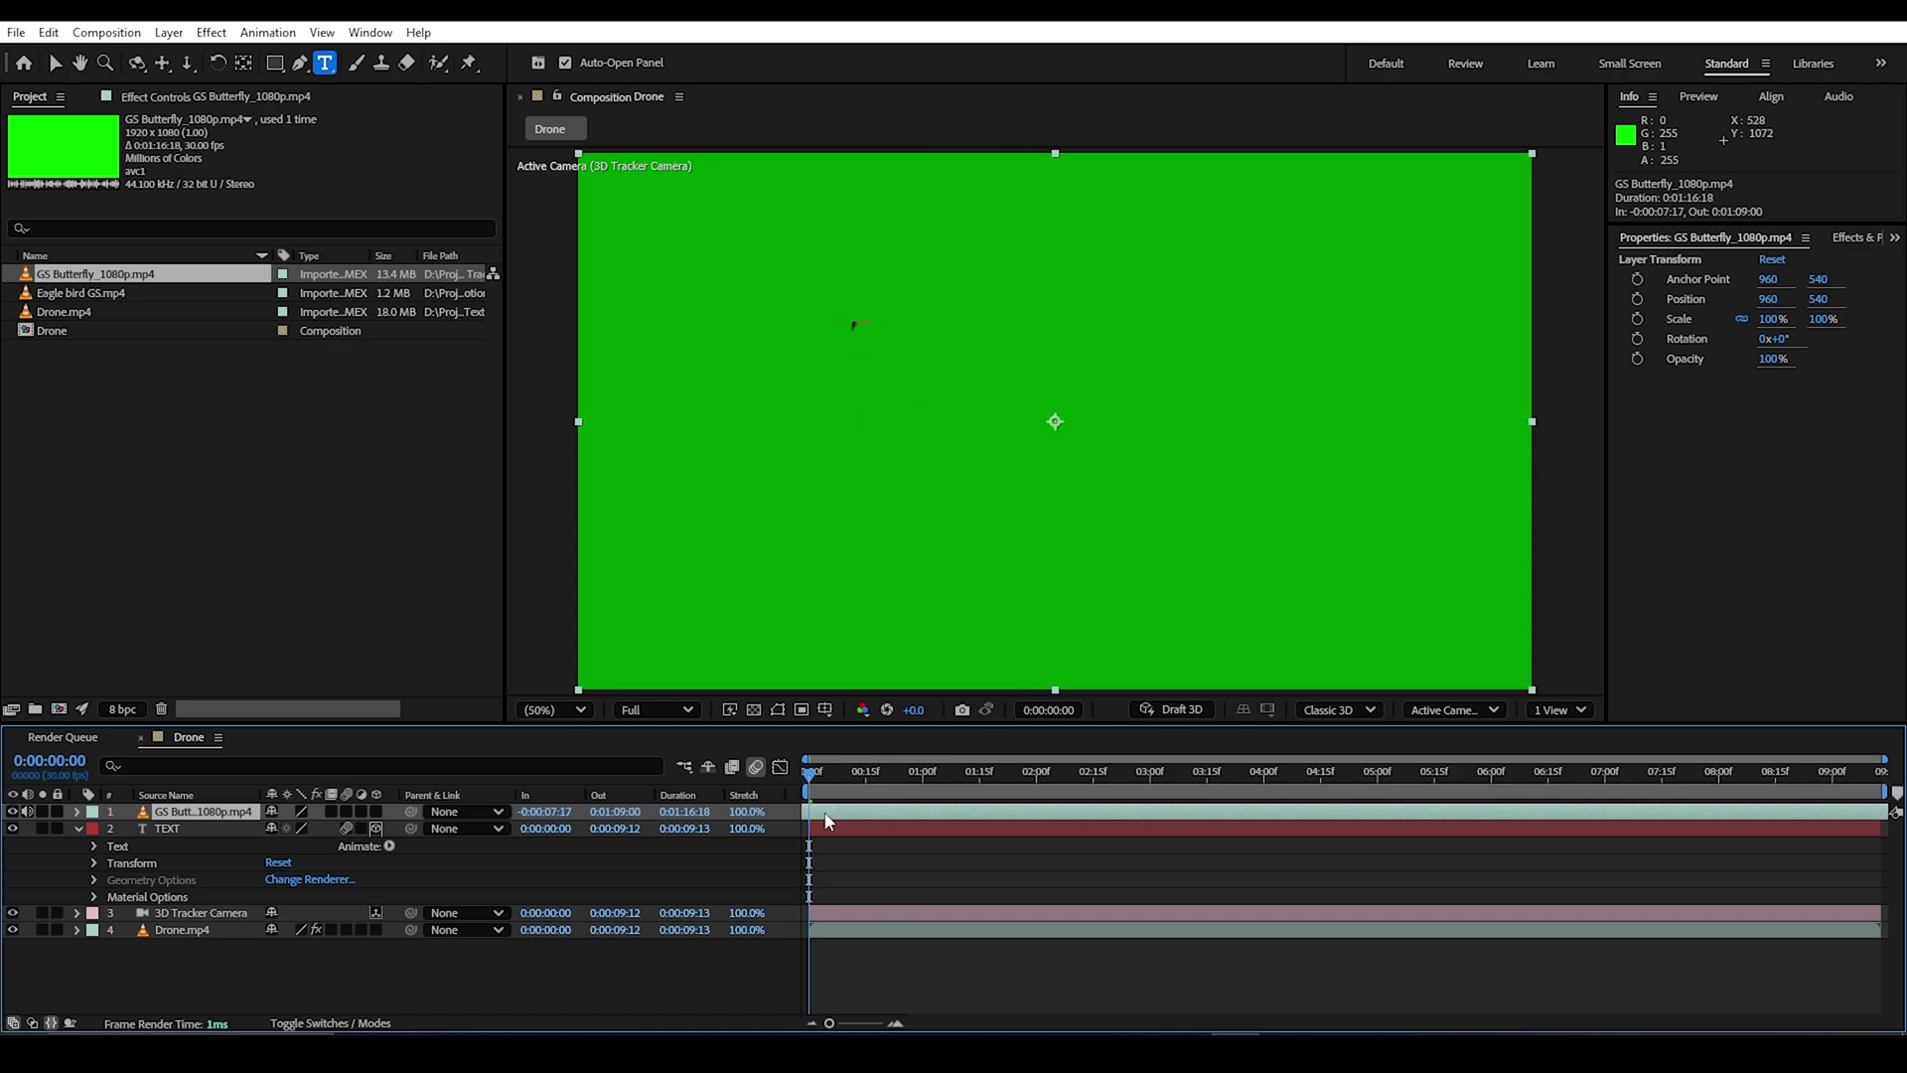
pyautogui.hotkey('alt', '[')
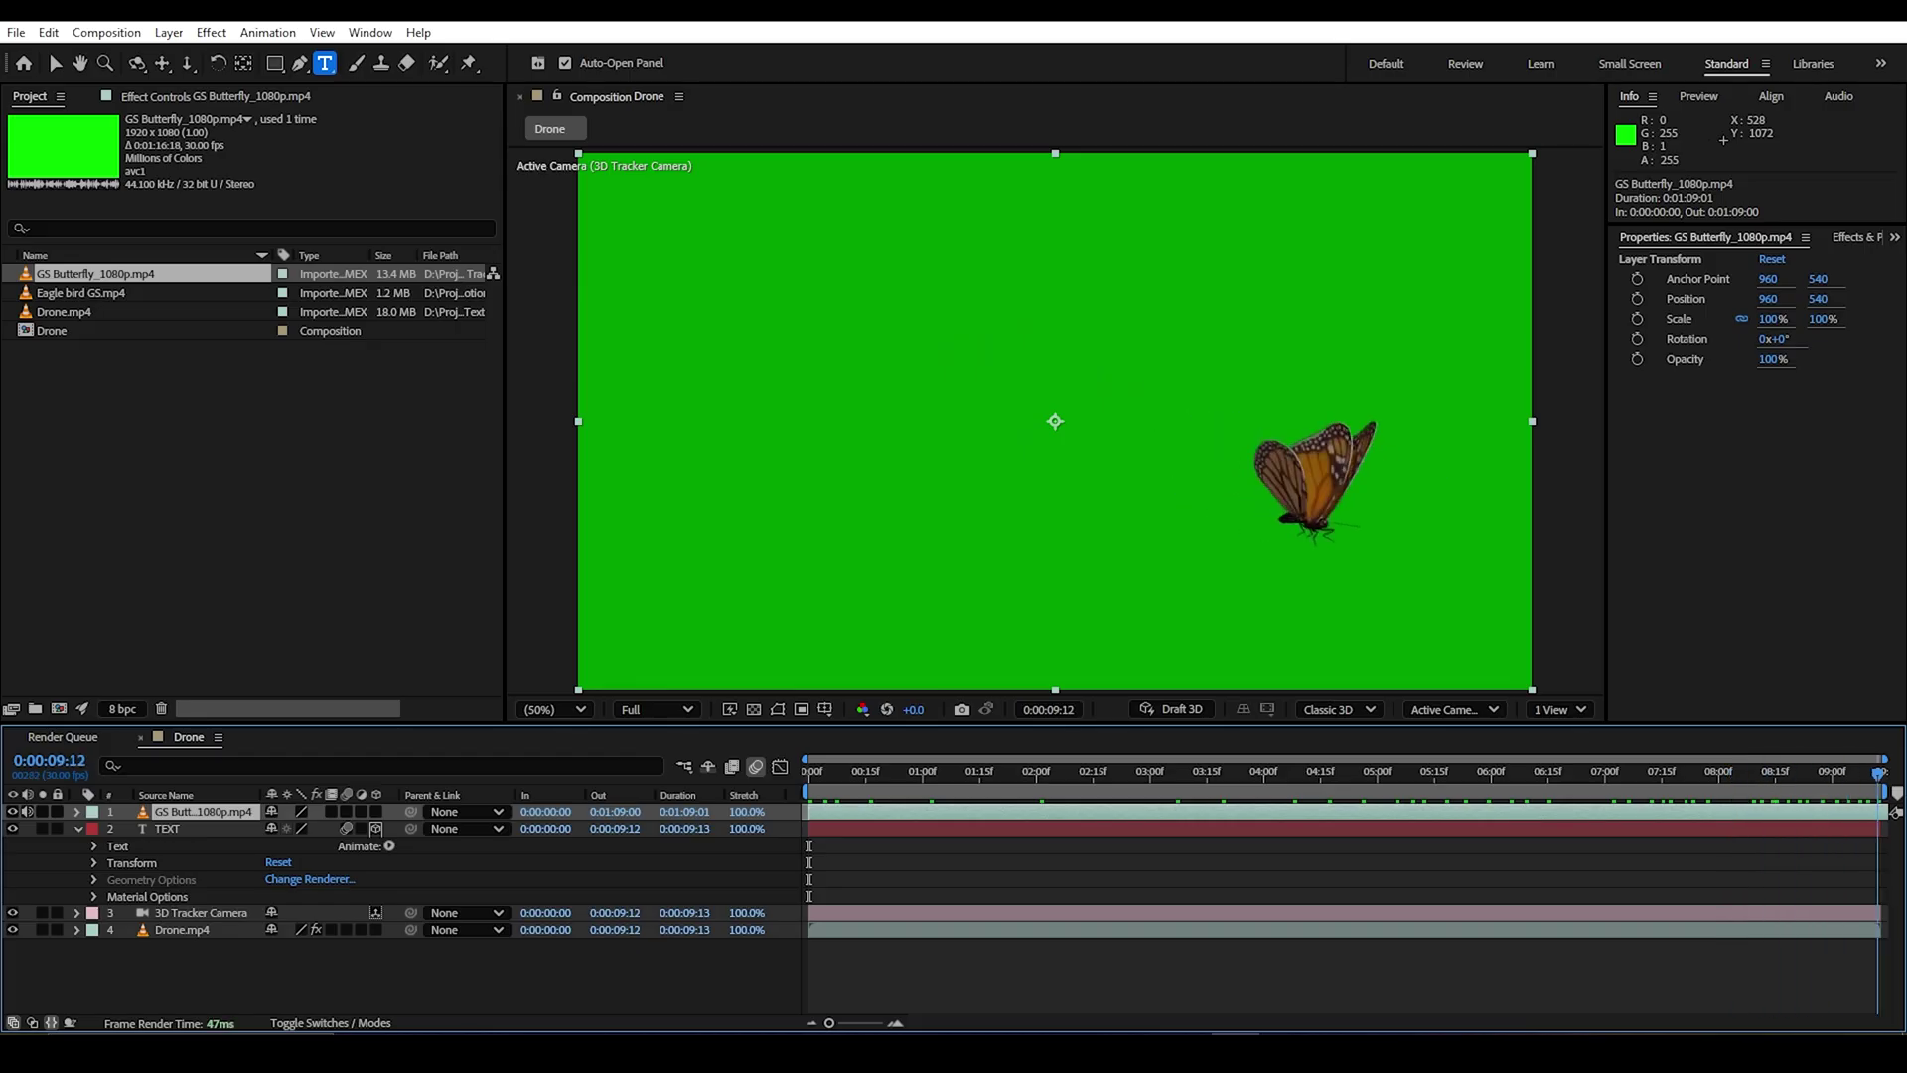
pyautogui.click(375, 812)
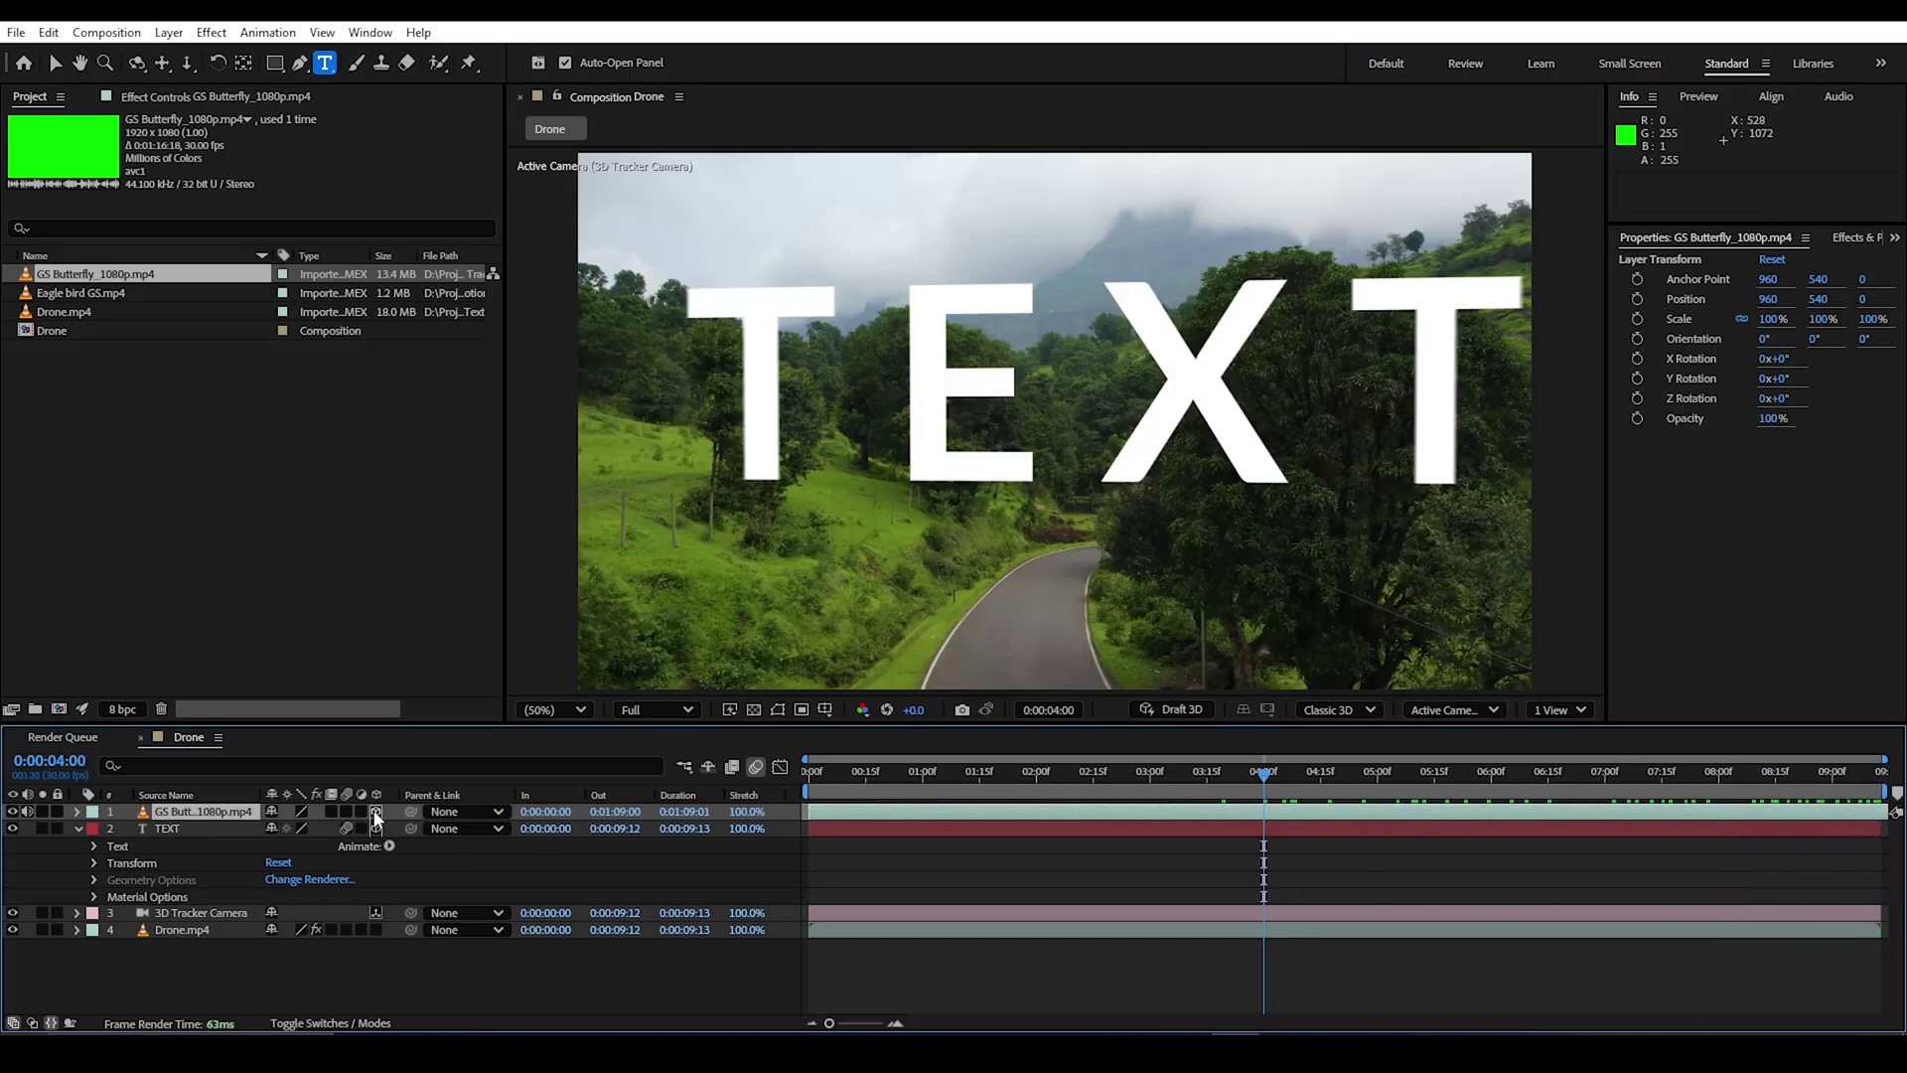
pyautogui.hotkey('ctrl', 'z')
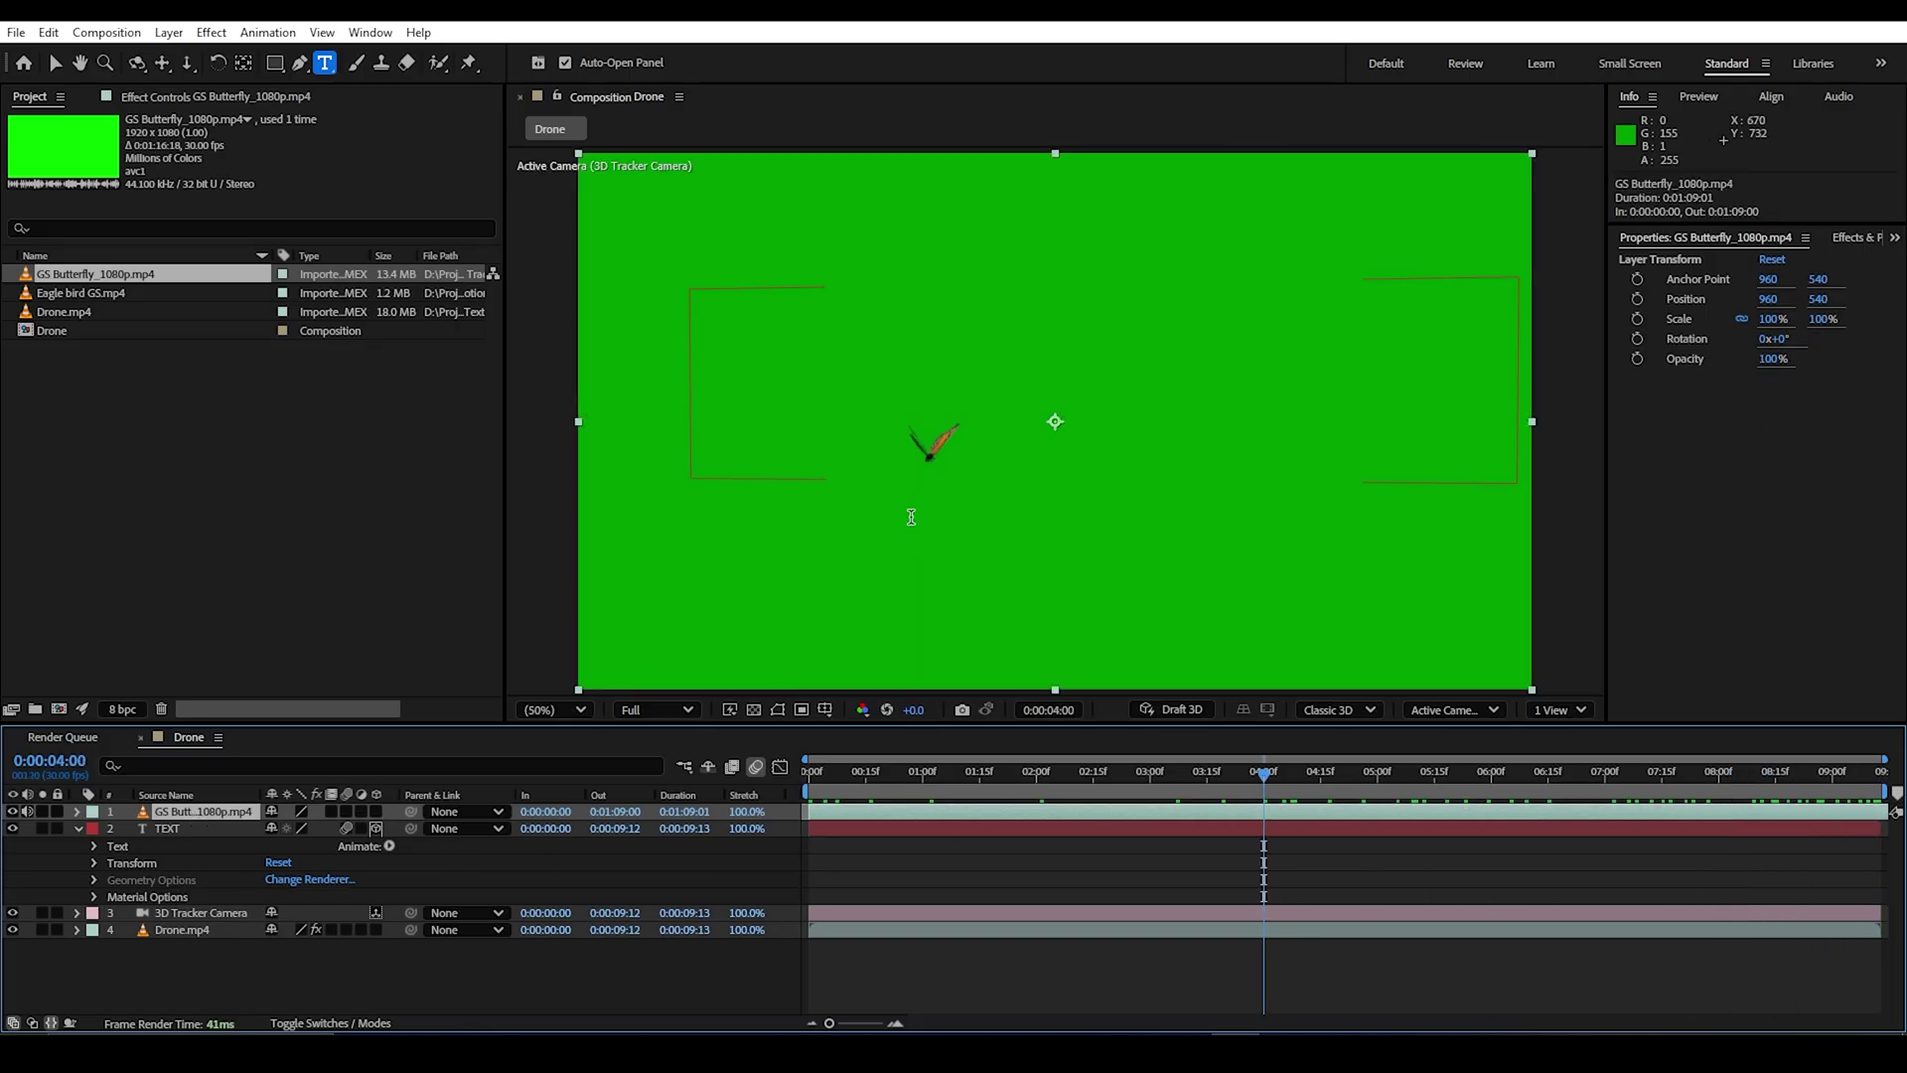
pyautogui.press(',')
# Step: Apply Keylight (1.2) to the butterfly, eyedrop the green as Screen Colour, and enable 3D
pyautogui.click(1753, 463)
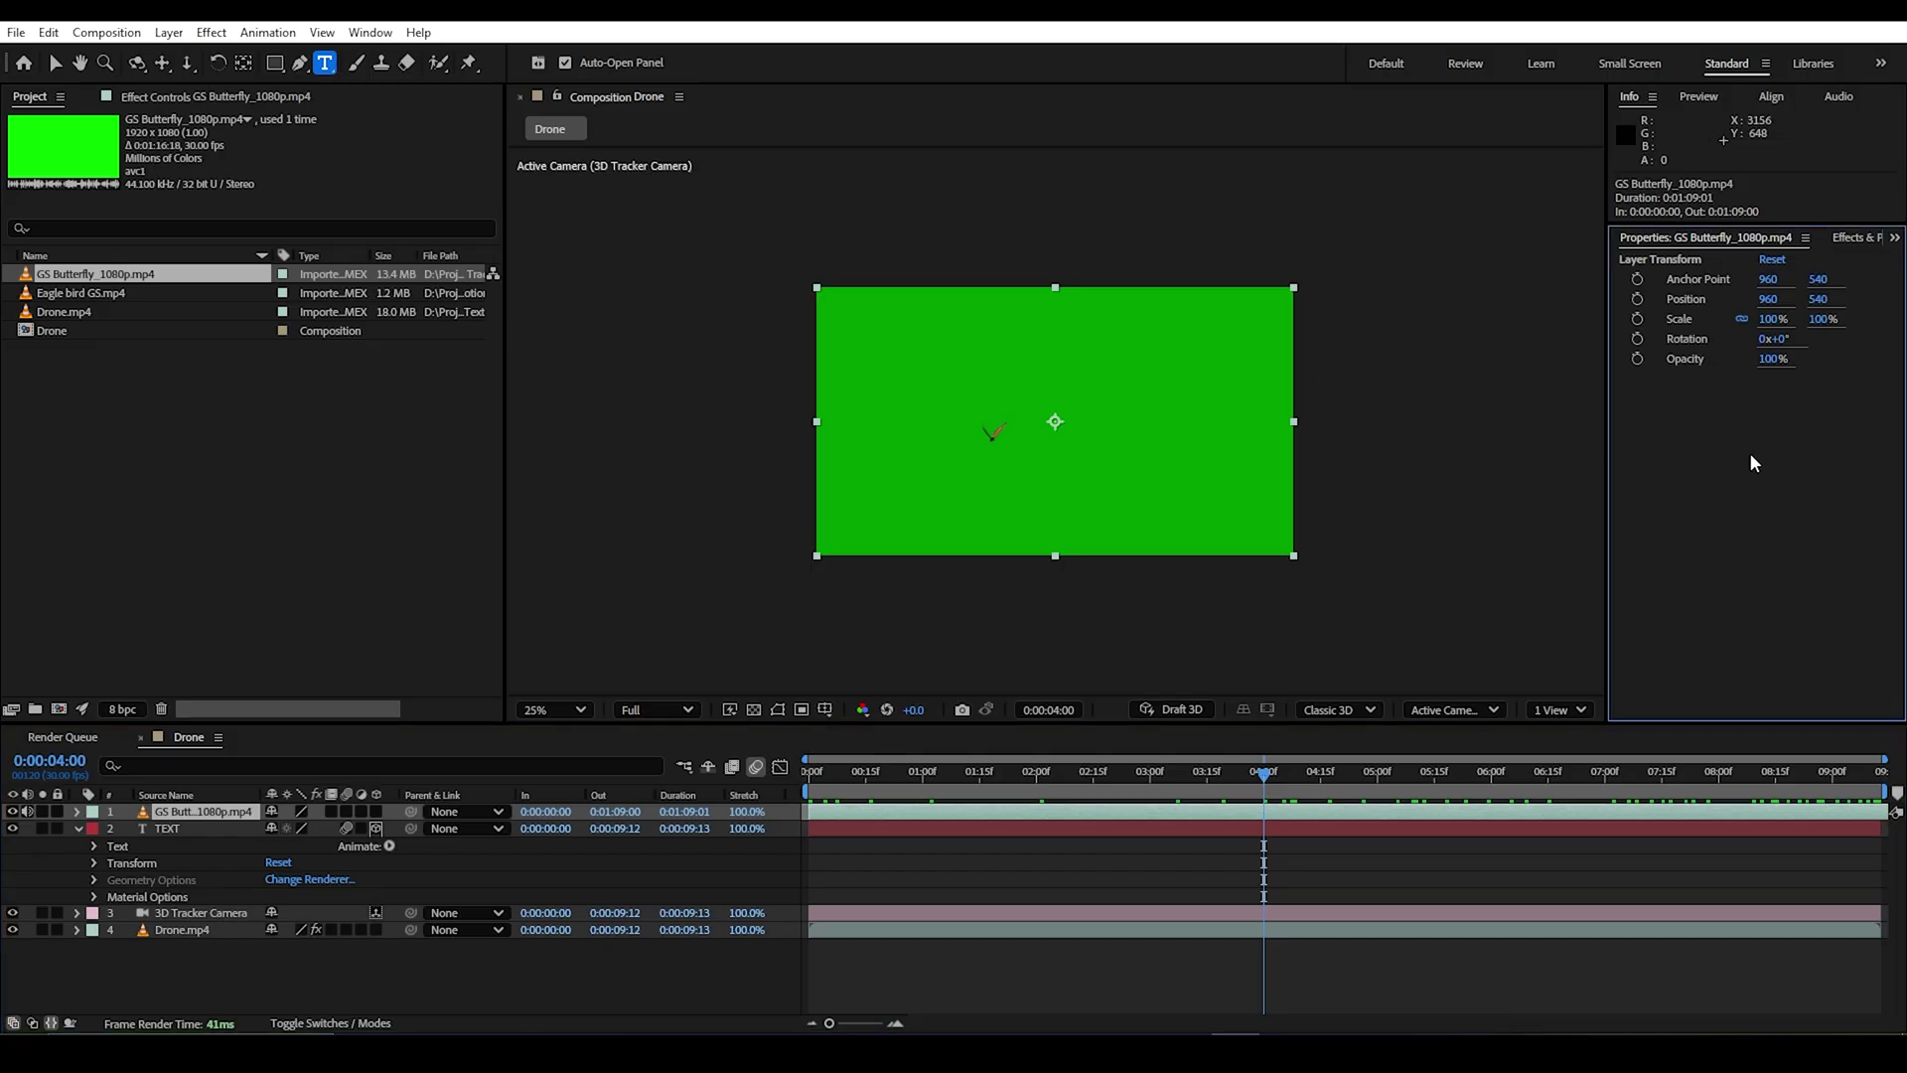
pyautogui.click(1846, 243)
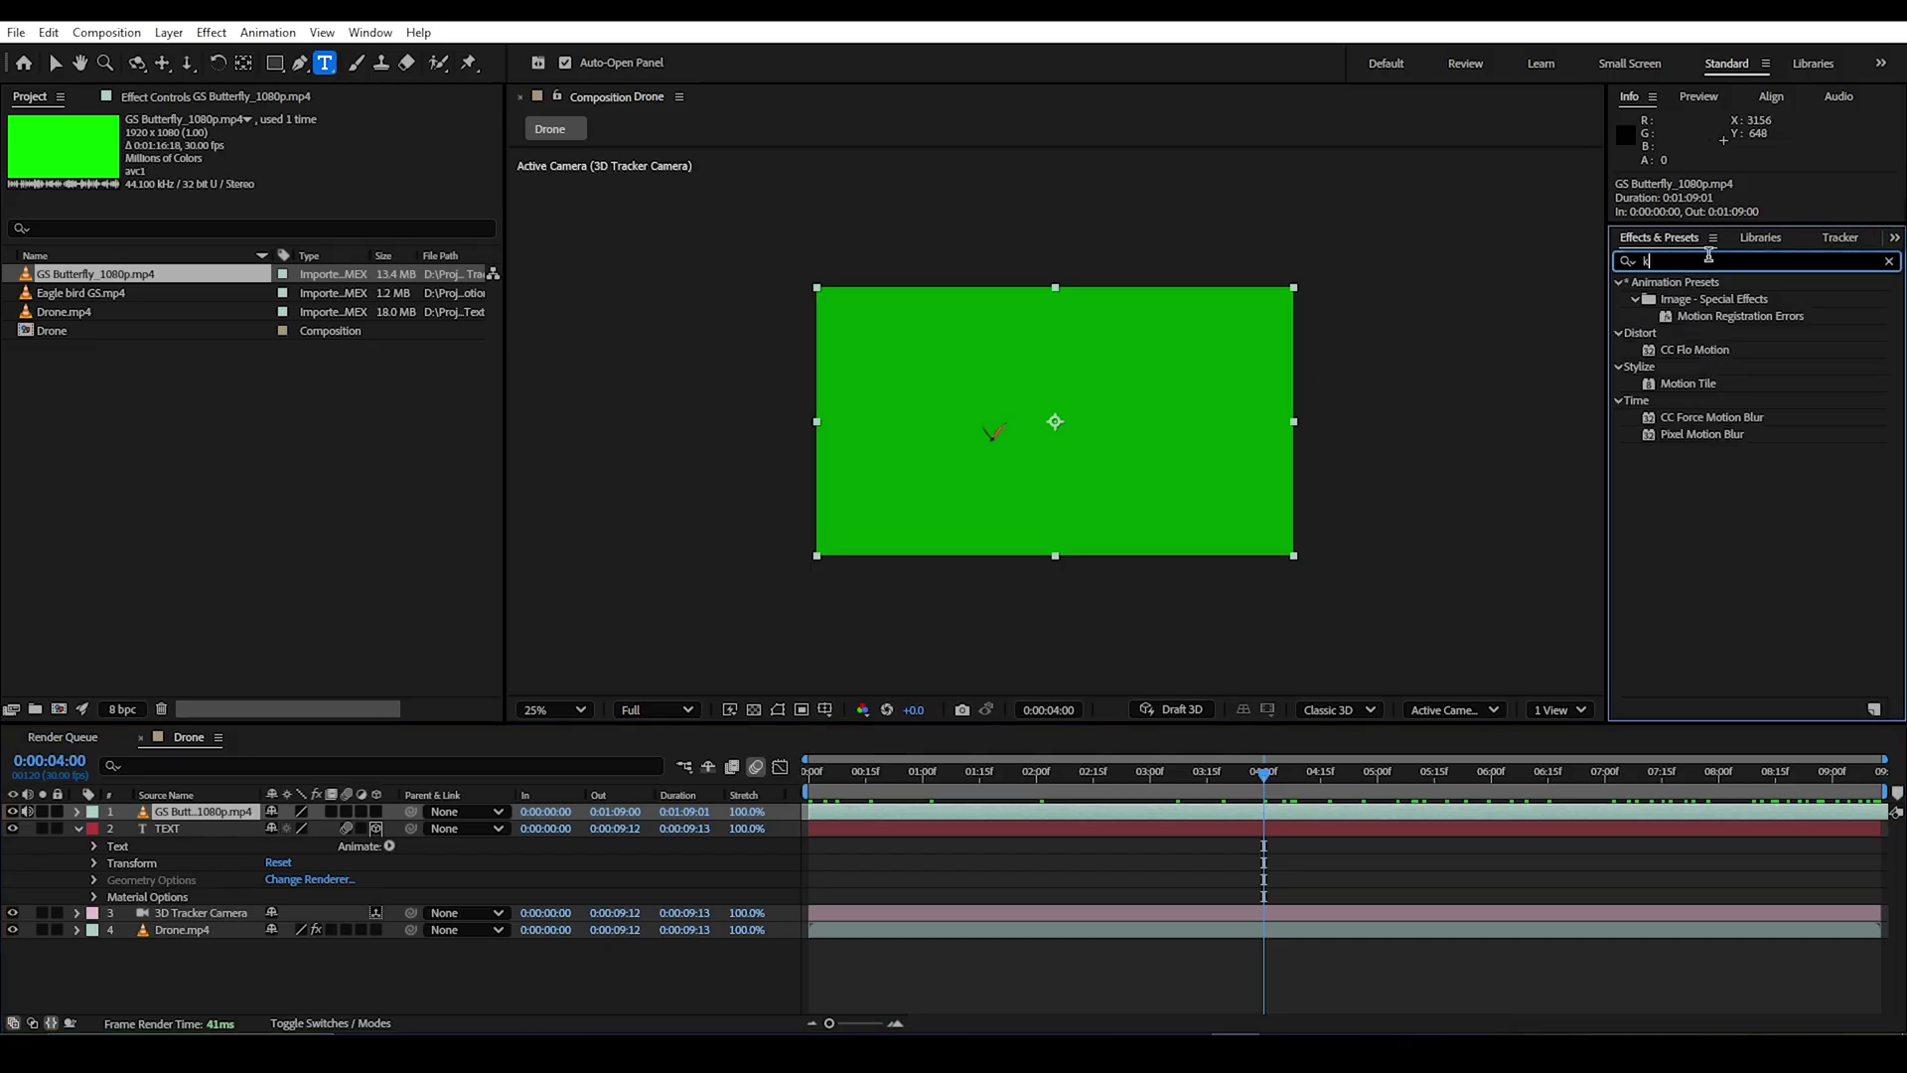
pyautogui.write('ey')
pyautogui.click(1702, 334)
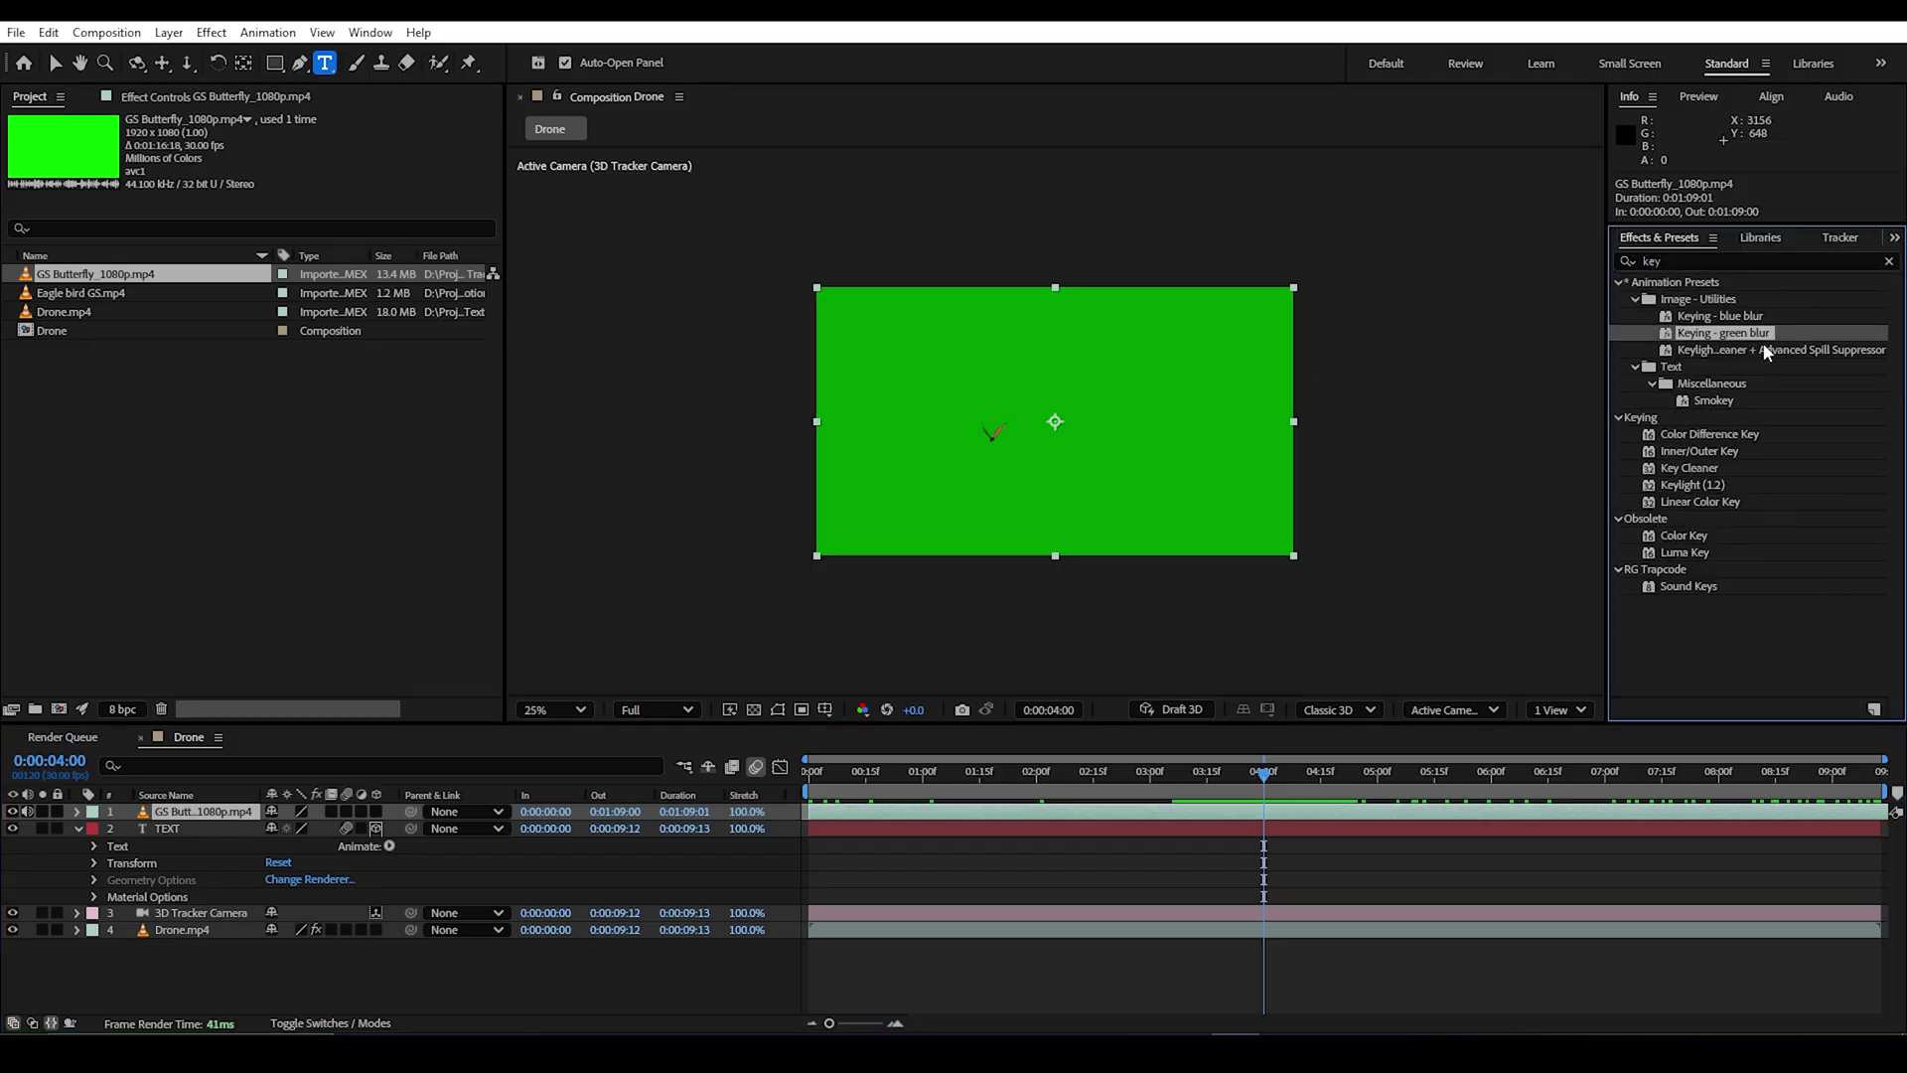
pyautogui.doubleClick(1721, 495)
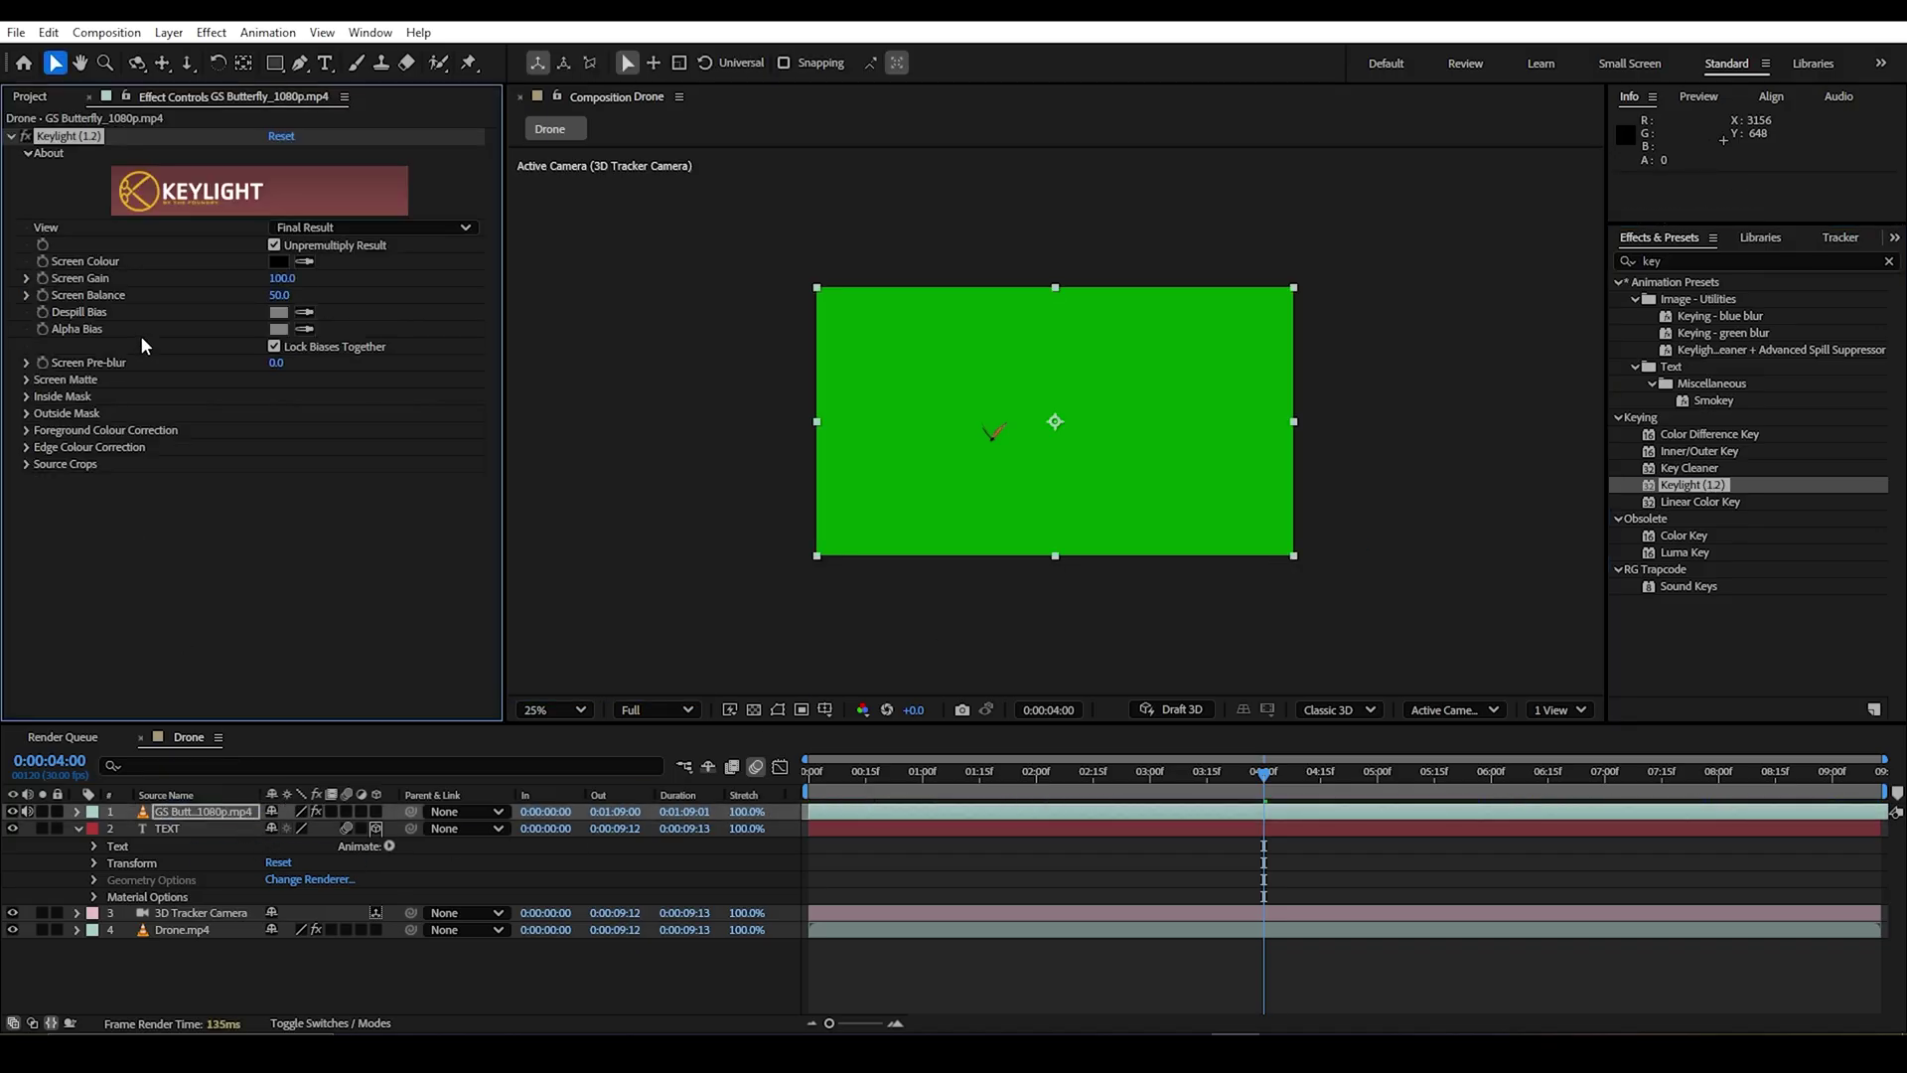
pyautogui.click(953, 402)
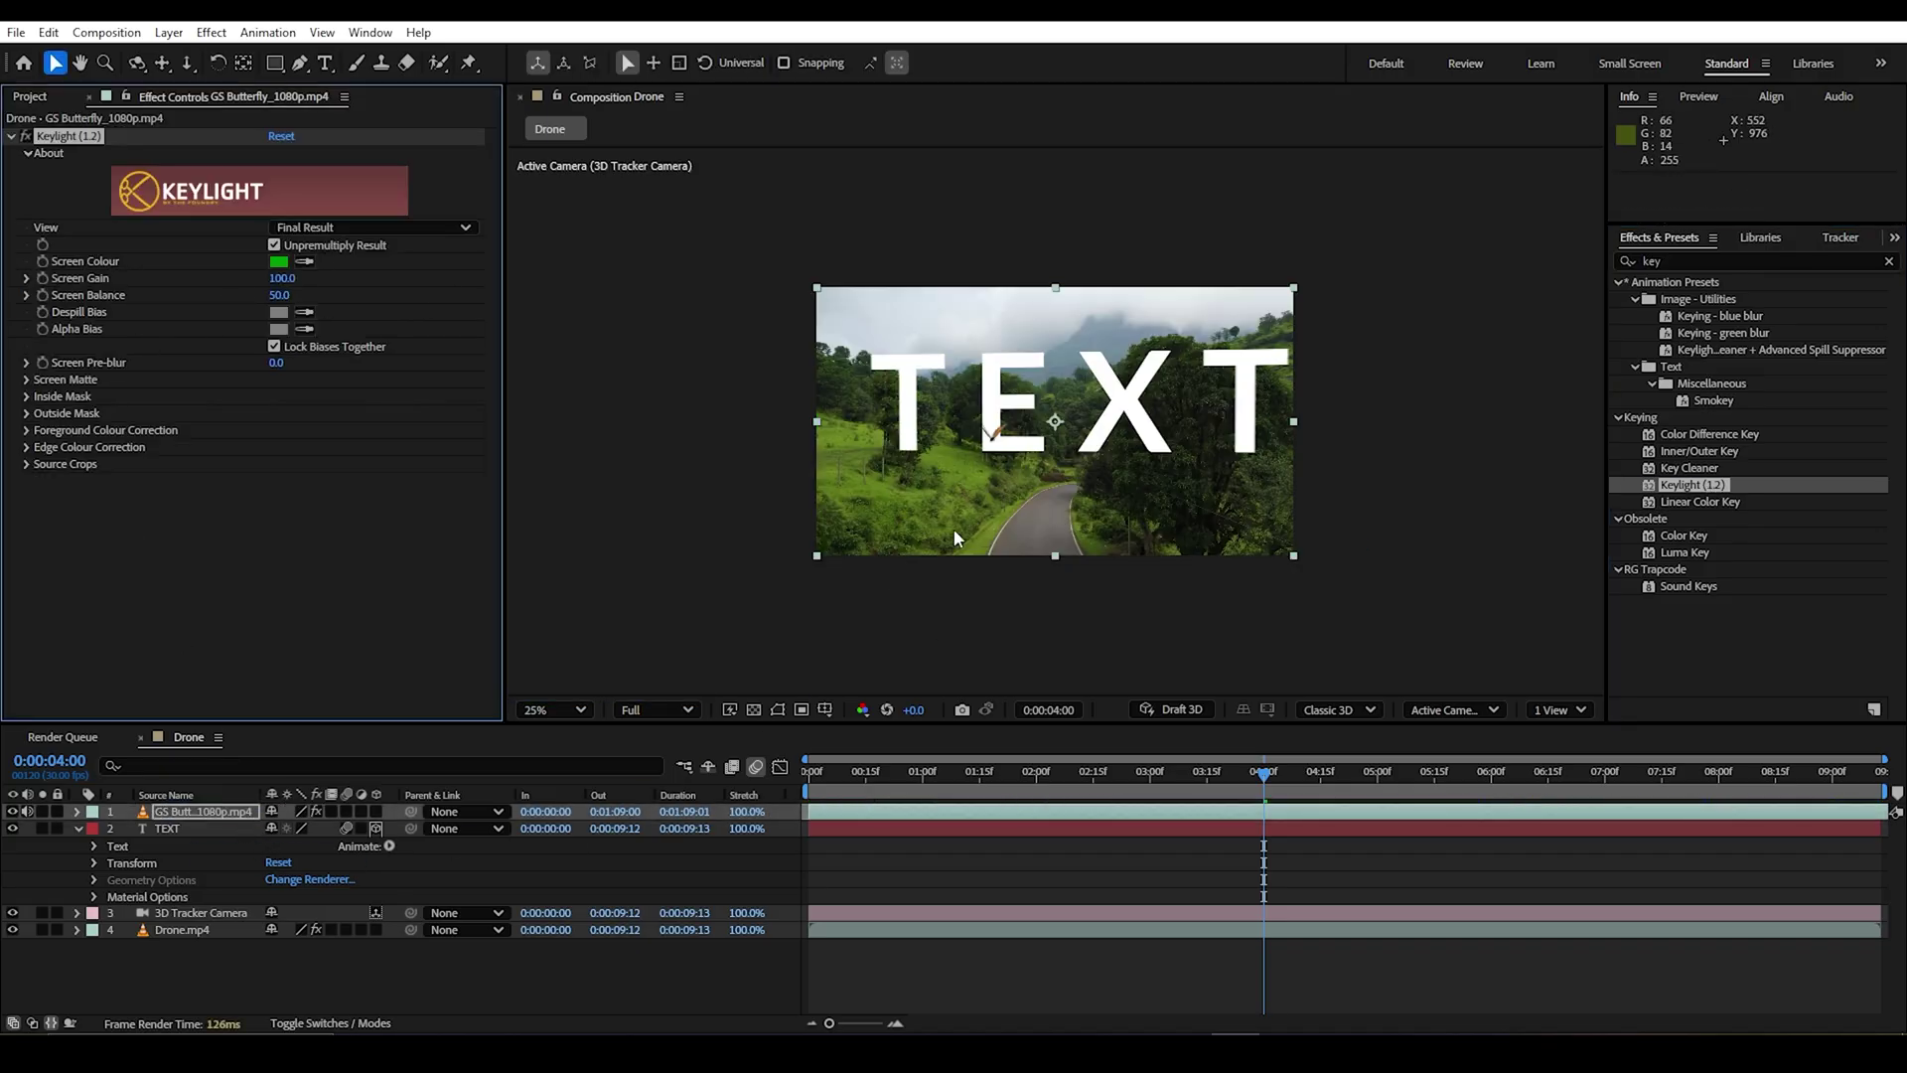
pyautogui.click(379, 813)
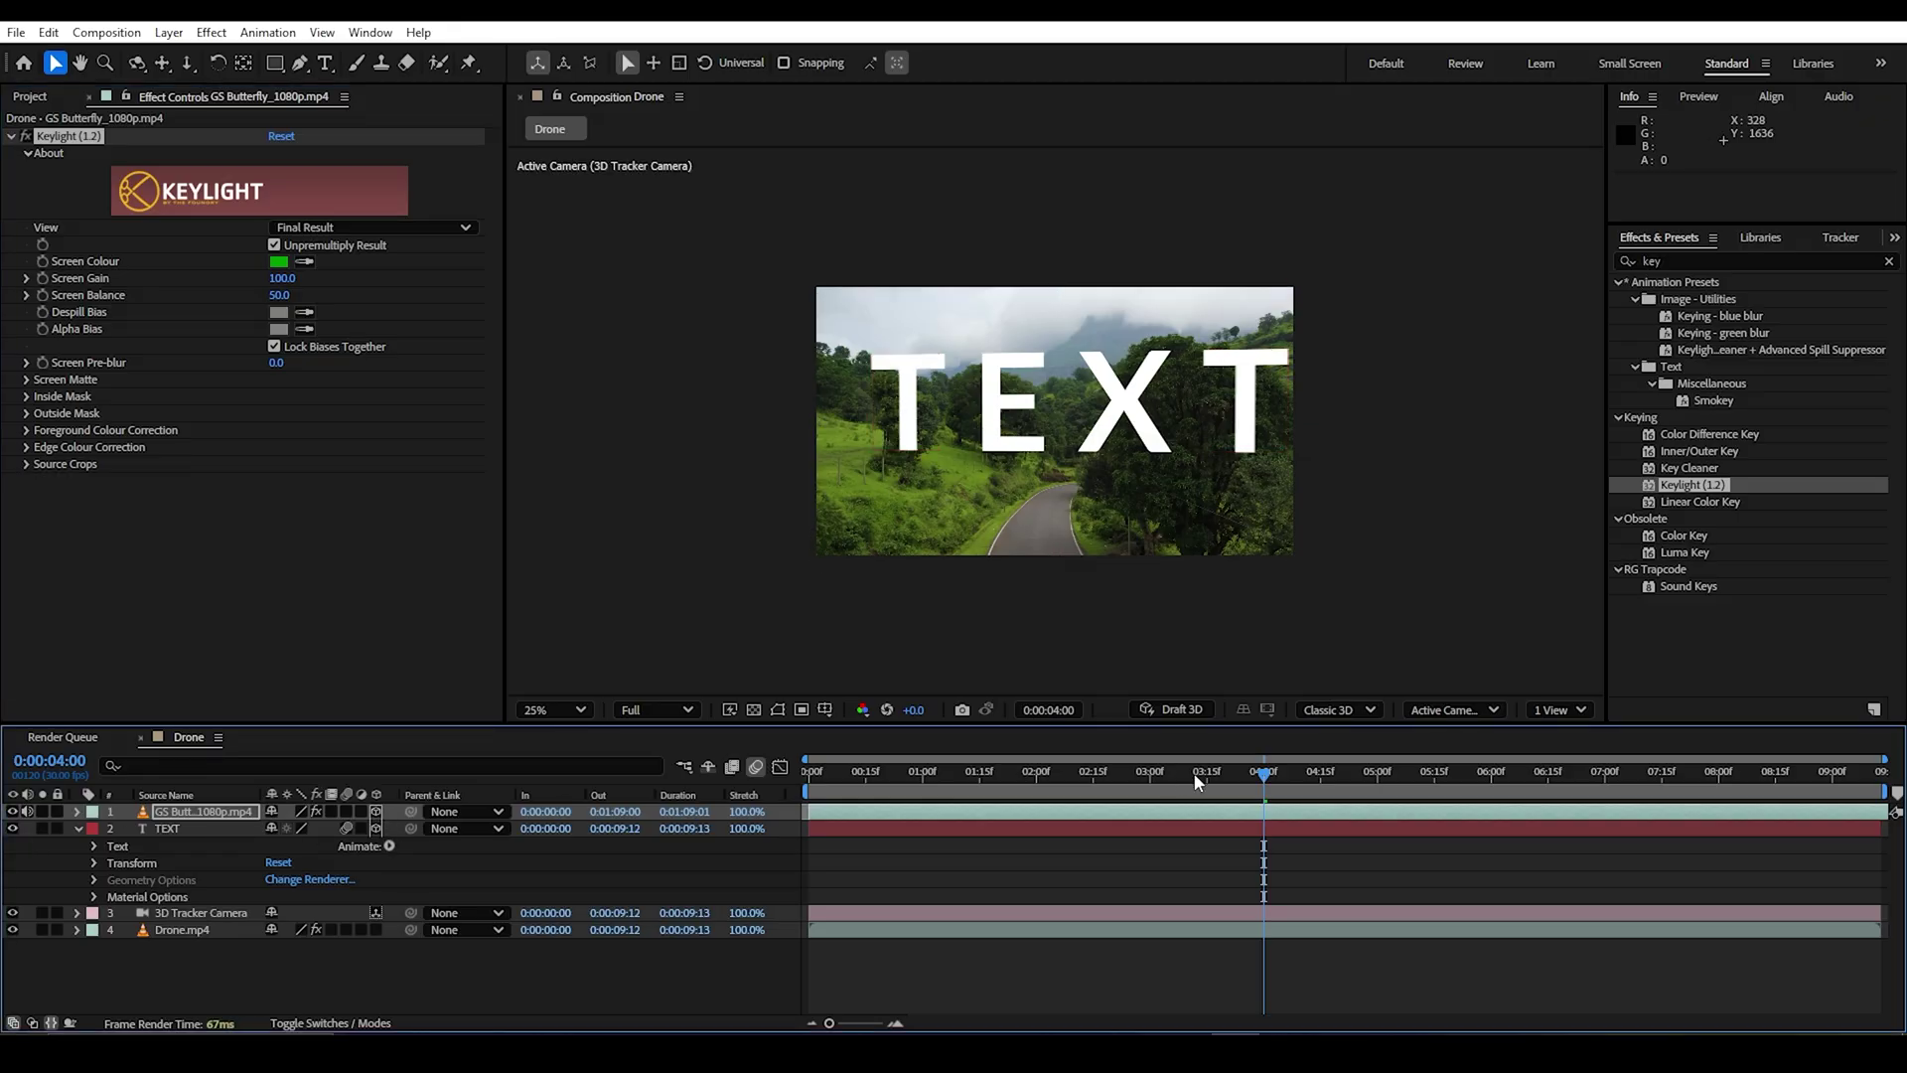
# Step: Fit the view, expand the butterfly layer's properties, and scrub Position X to move it right
pyautogui.moveTo(1196, 782); pyautogui.dragTo(1096, 784)
pyautogui.click(553, 709)
pyautogui.click(548, 313)
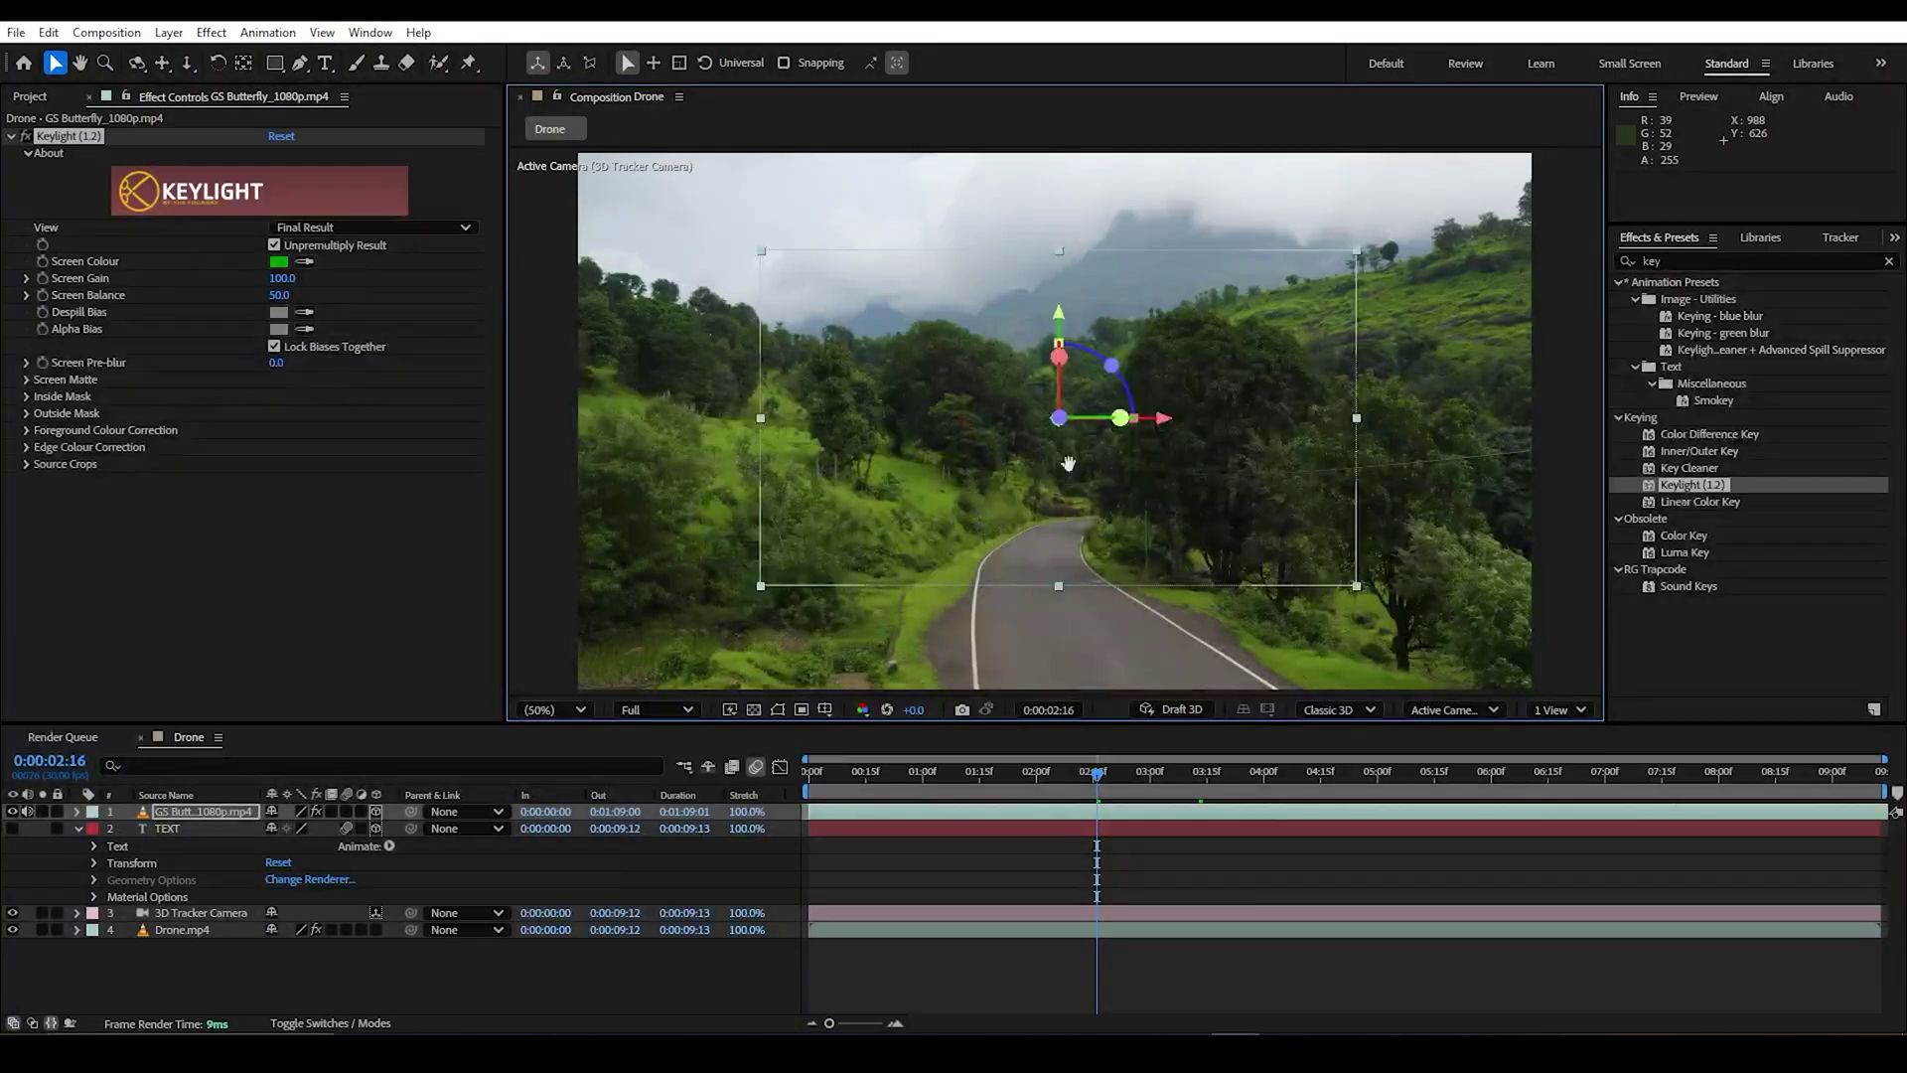
pyautogui.press('space')
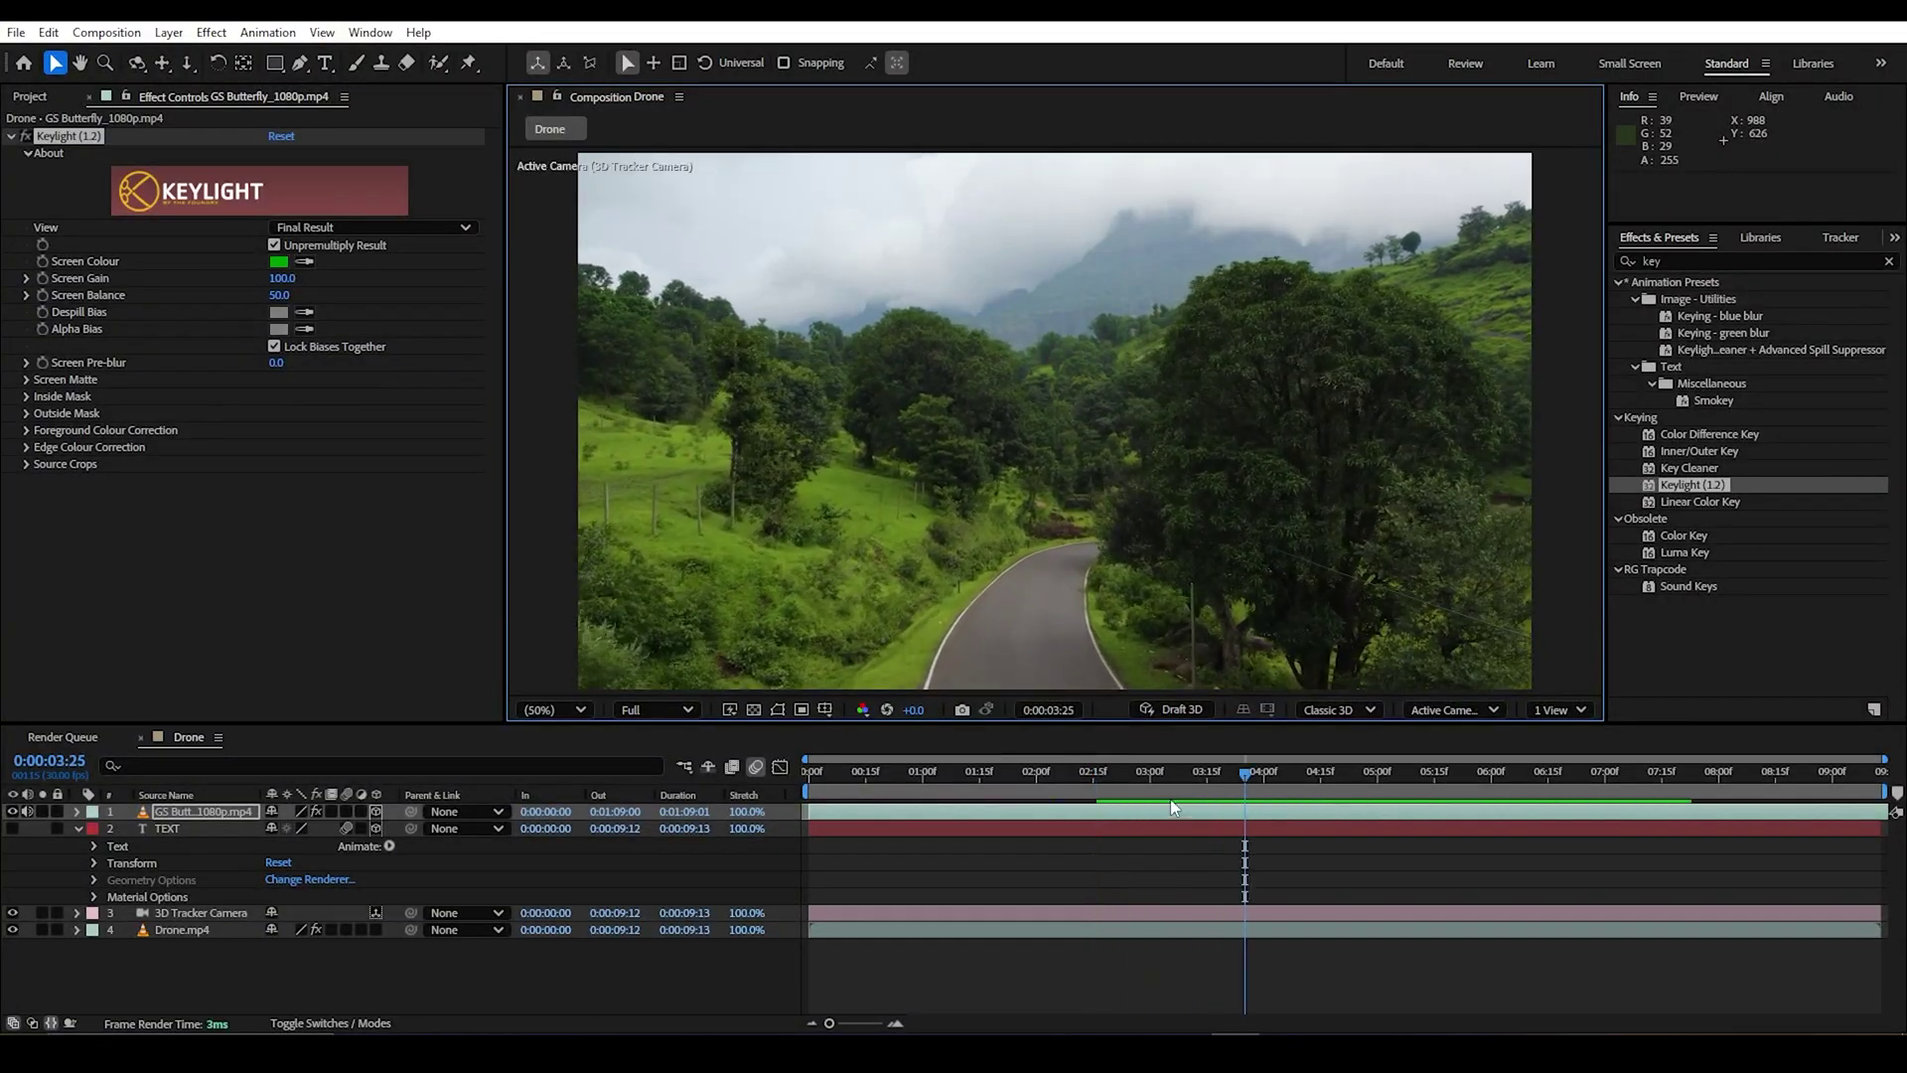
pyautogui.press('r')
pyautogui.click(79, 812)
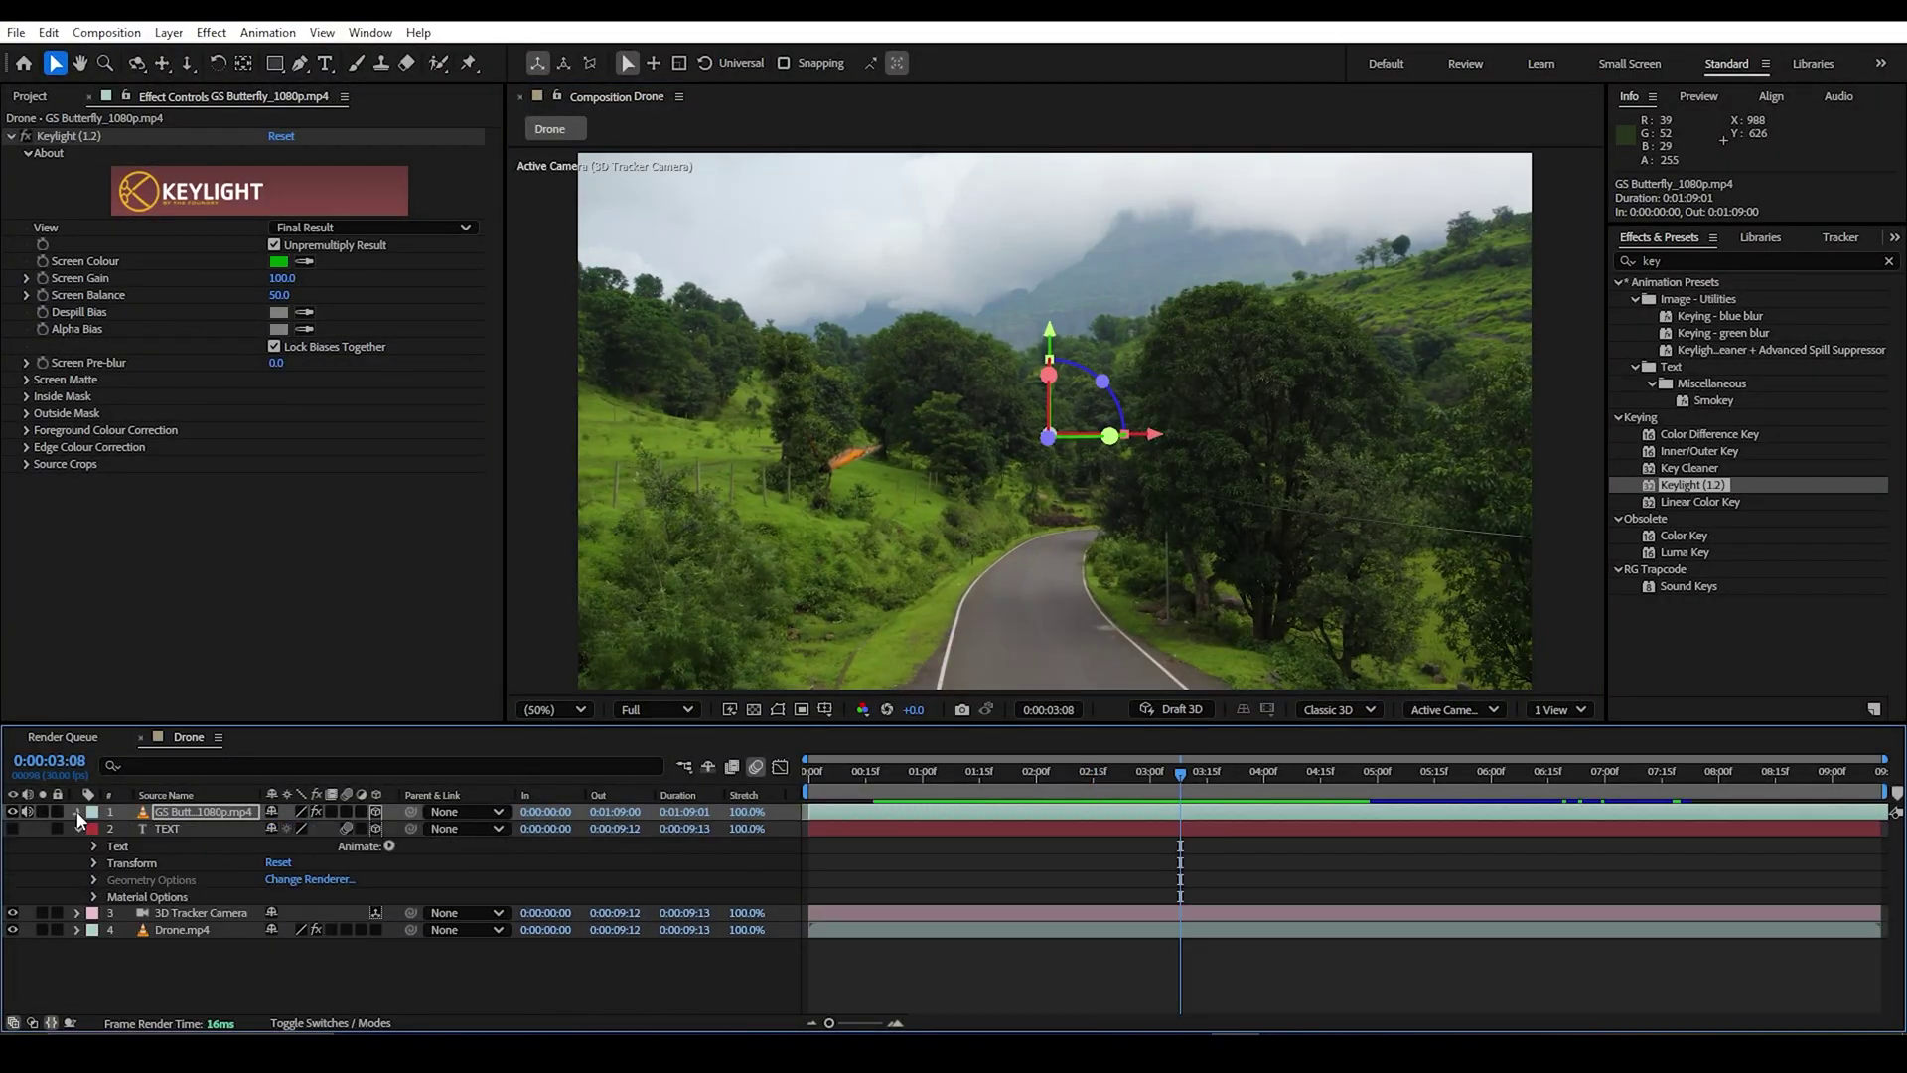
pyautogui.click(78, 811)
pyautogui.click(206, 883)
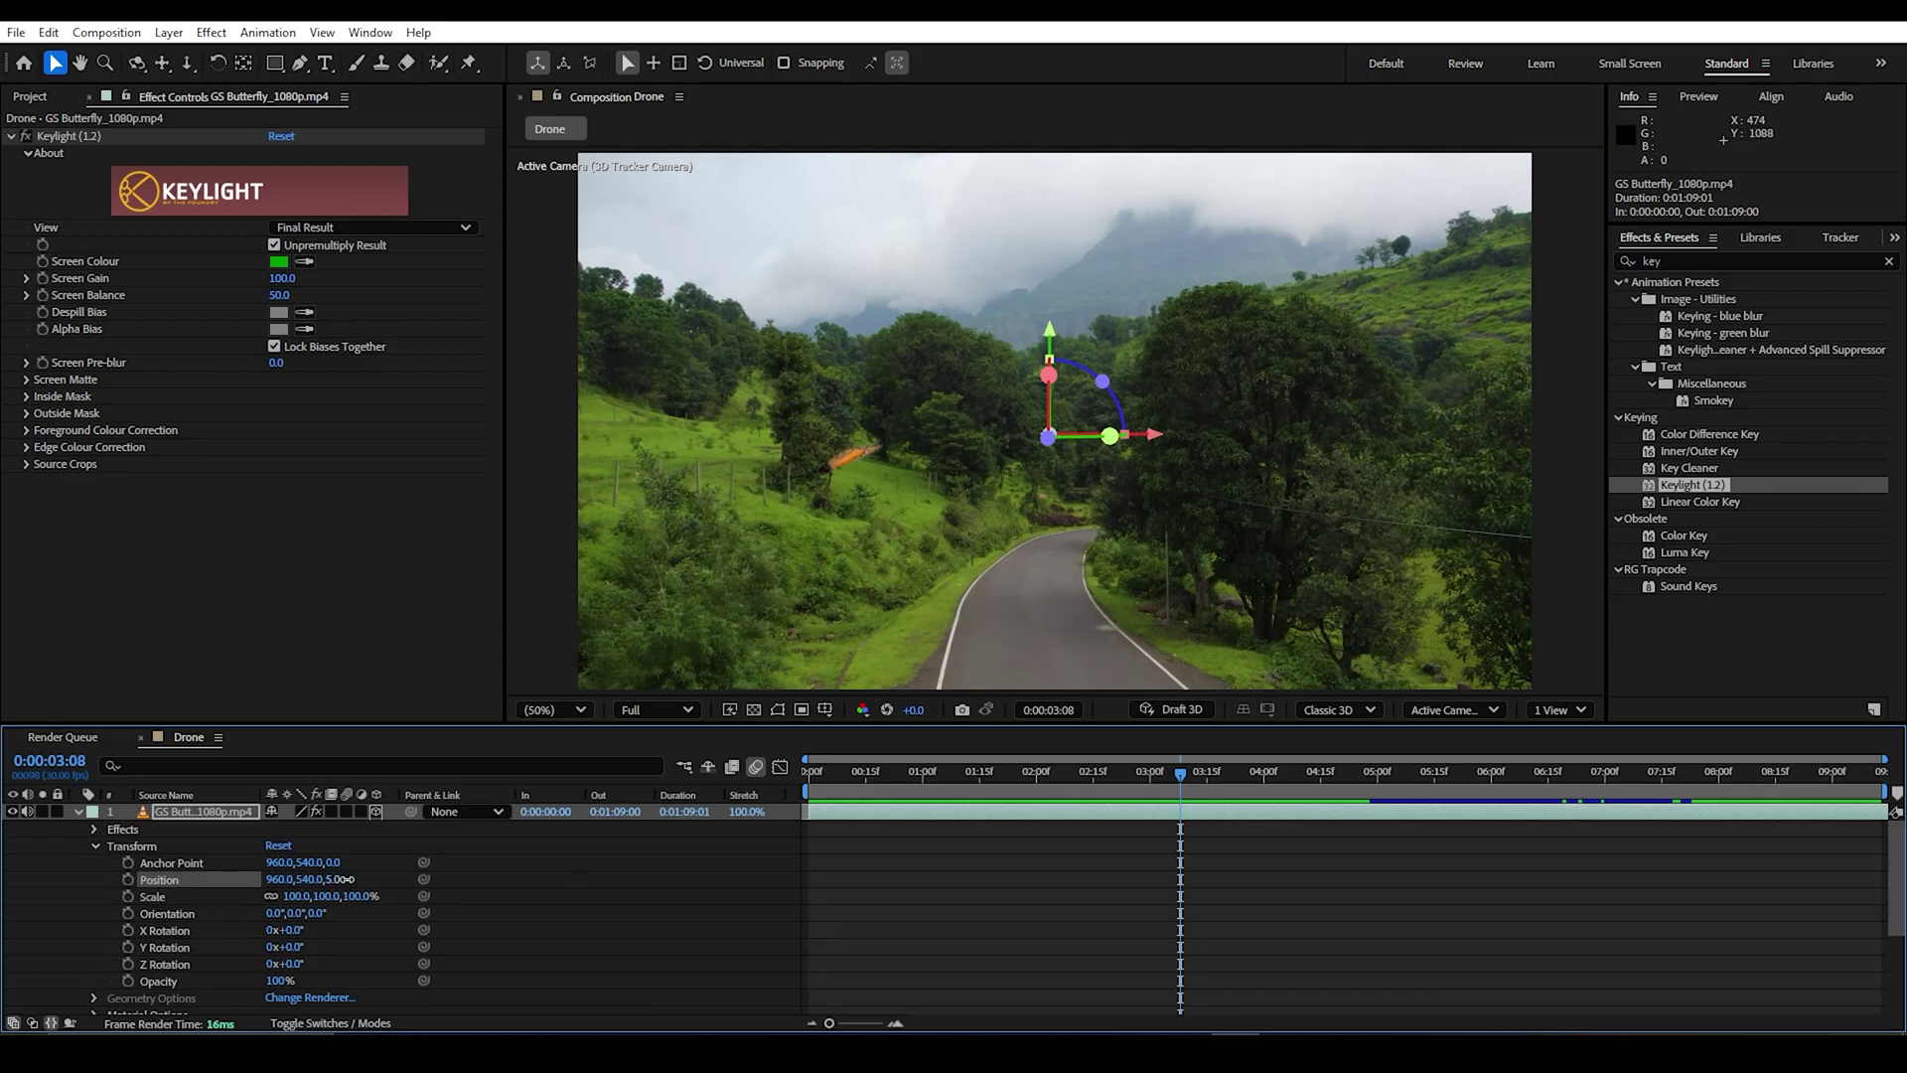
pyautogui.hotkey('ctrl', 'z')
pyautogui.moveTo(283, 879); pyautogui.dragTo(612, 876)
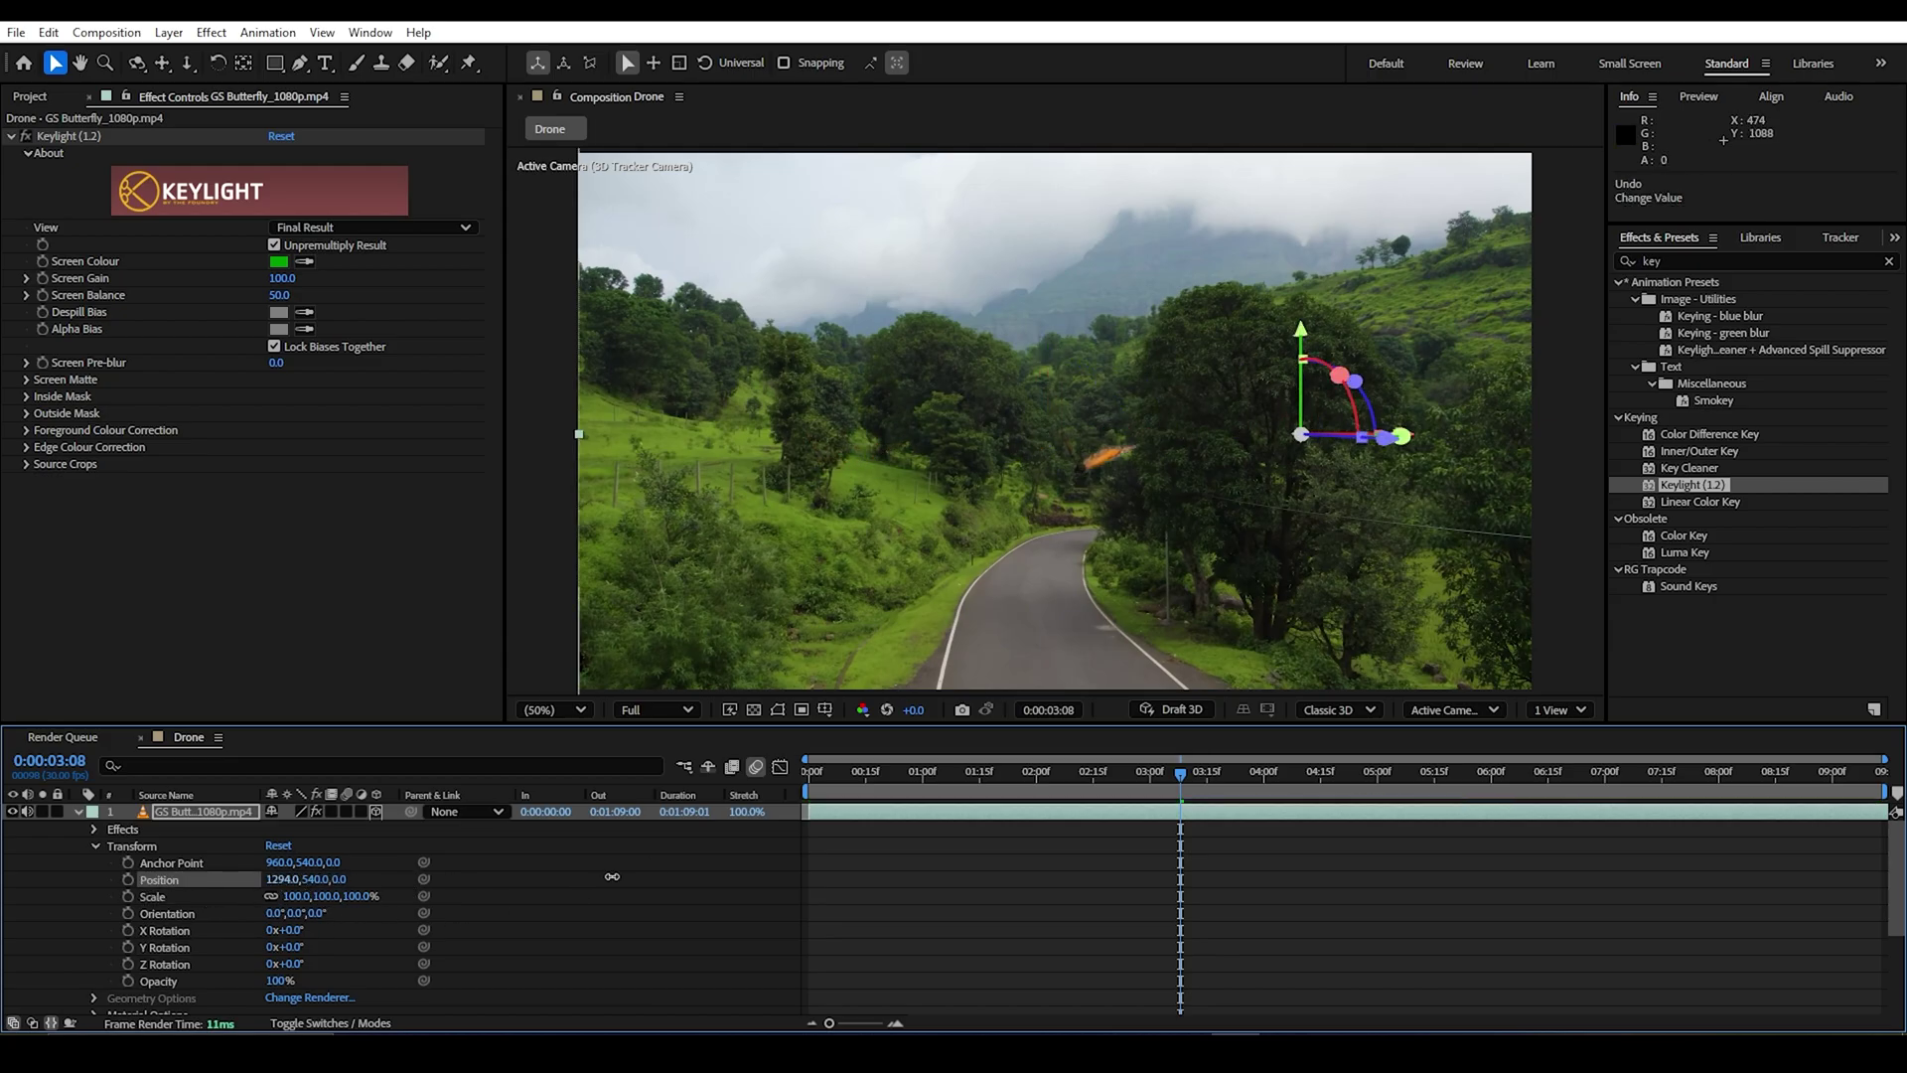
# Step: Raise the butterfly to Position Y 469 at 0:00:03:18 and preview the result
pyautogui.moveTo(1182, 774); pyautogui.dragTo(811, 773)
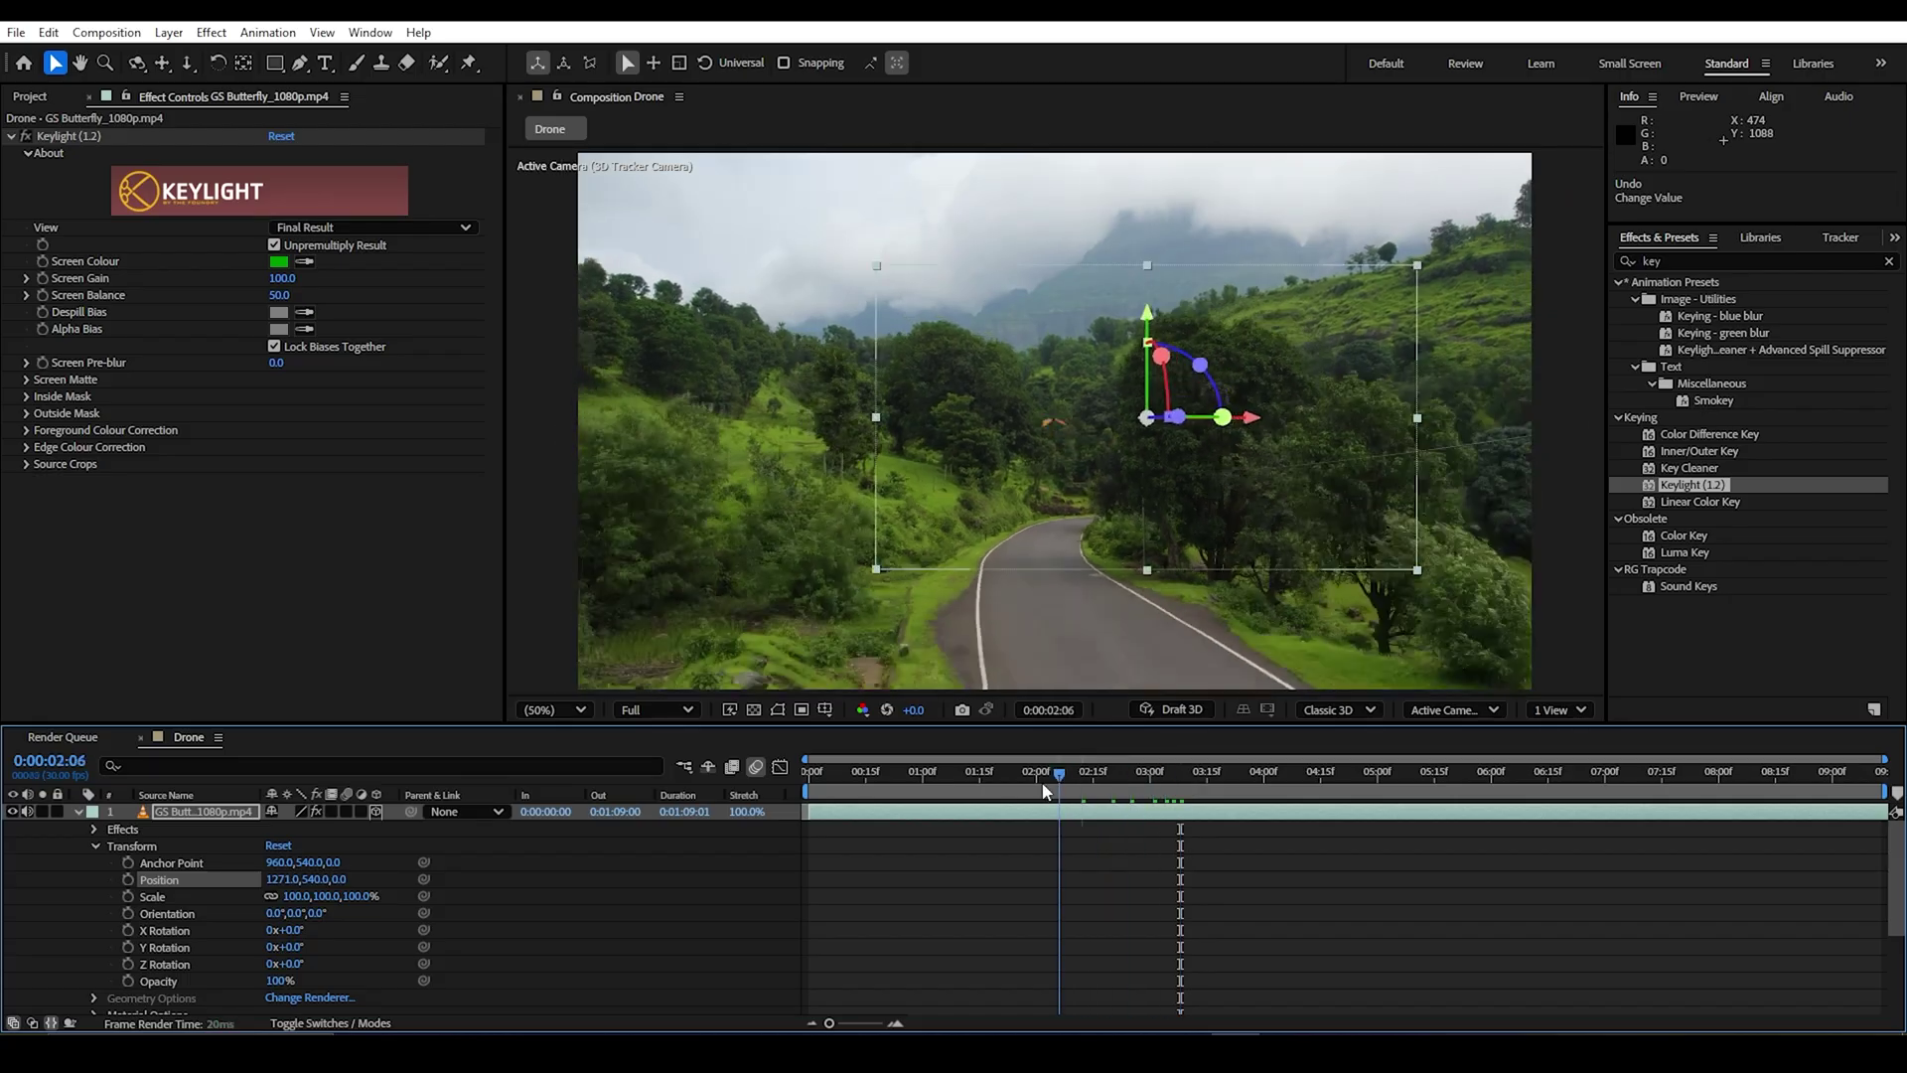
pyautogui.press('space')
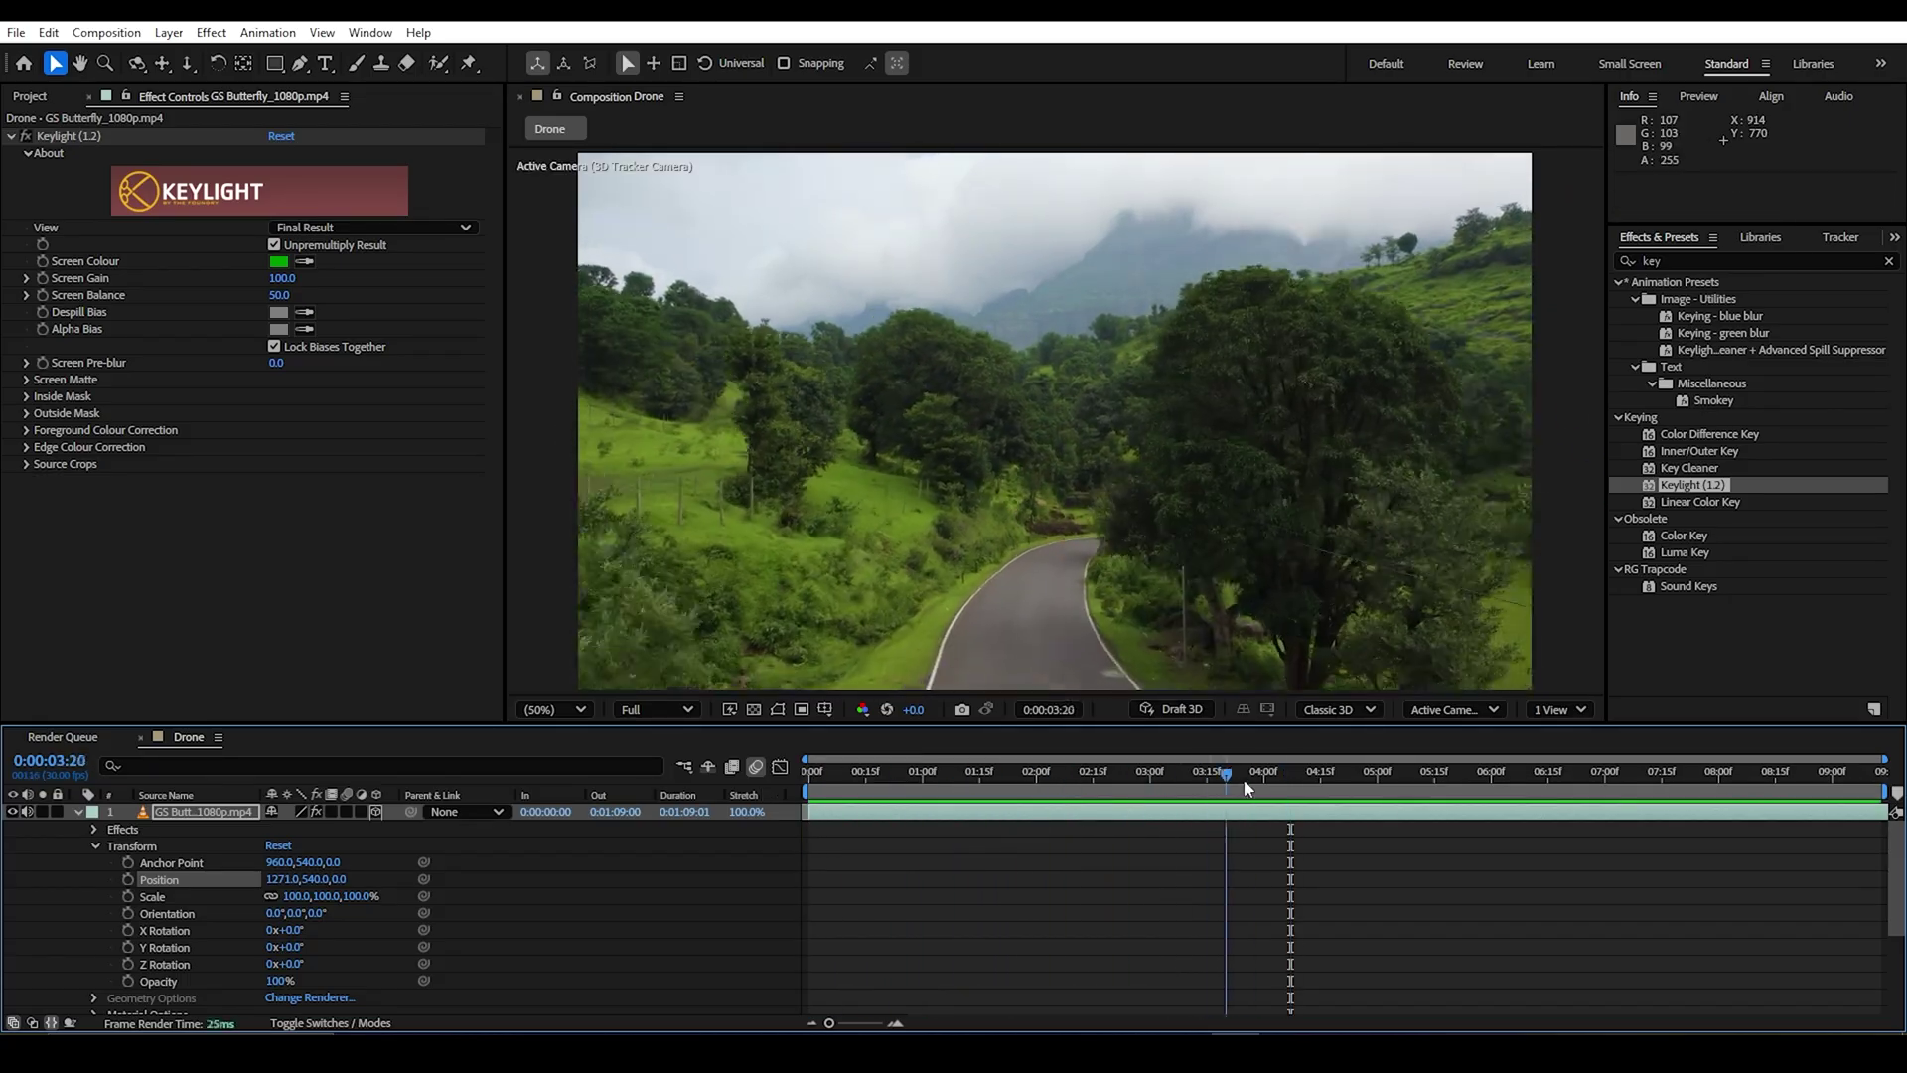
pyautogui.click(1220, 774)
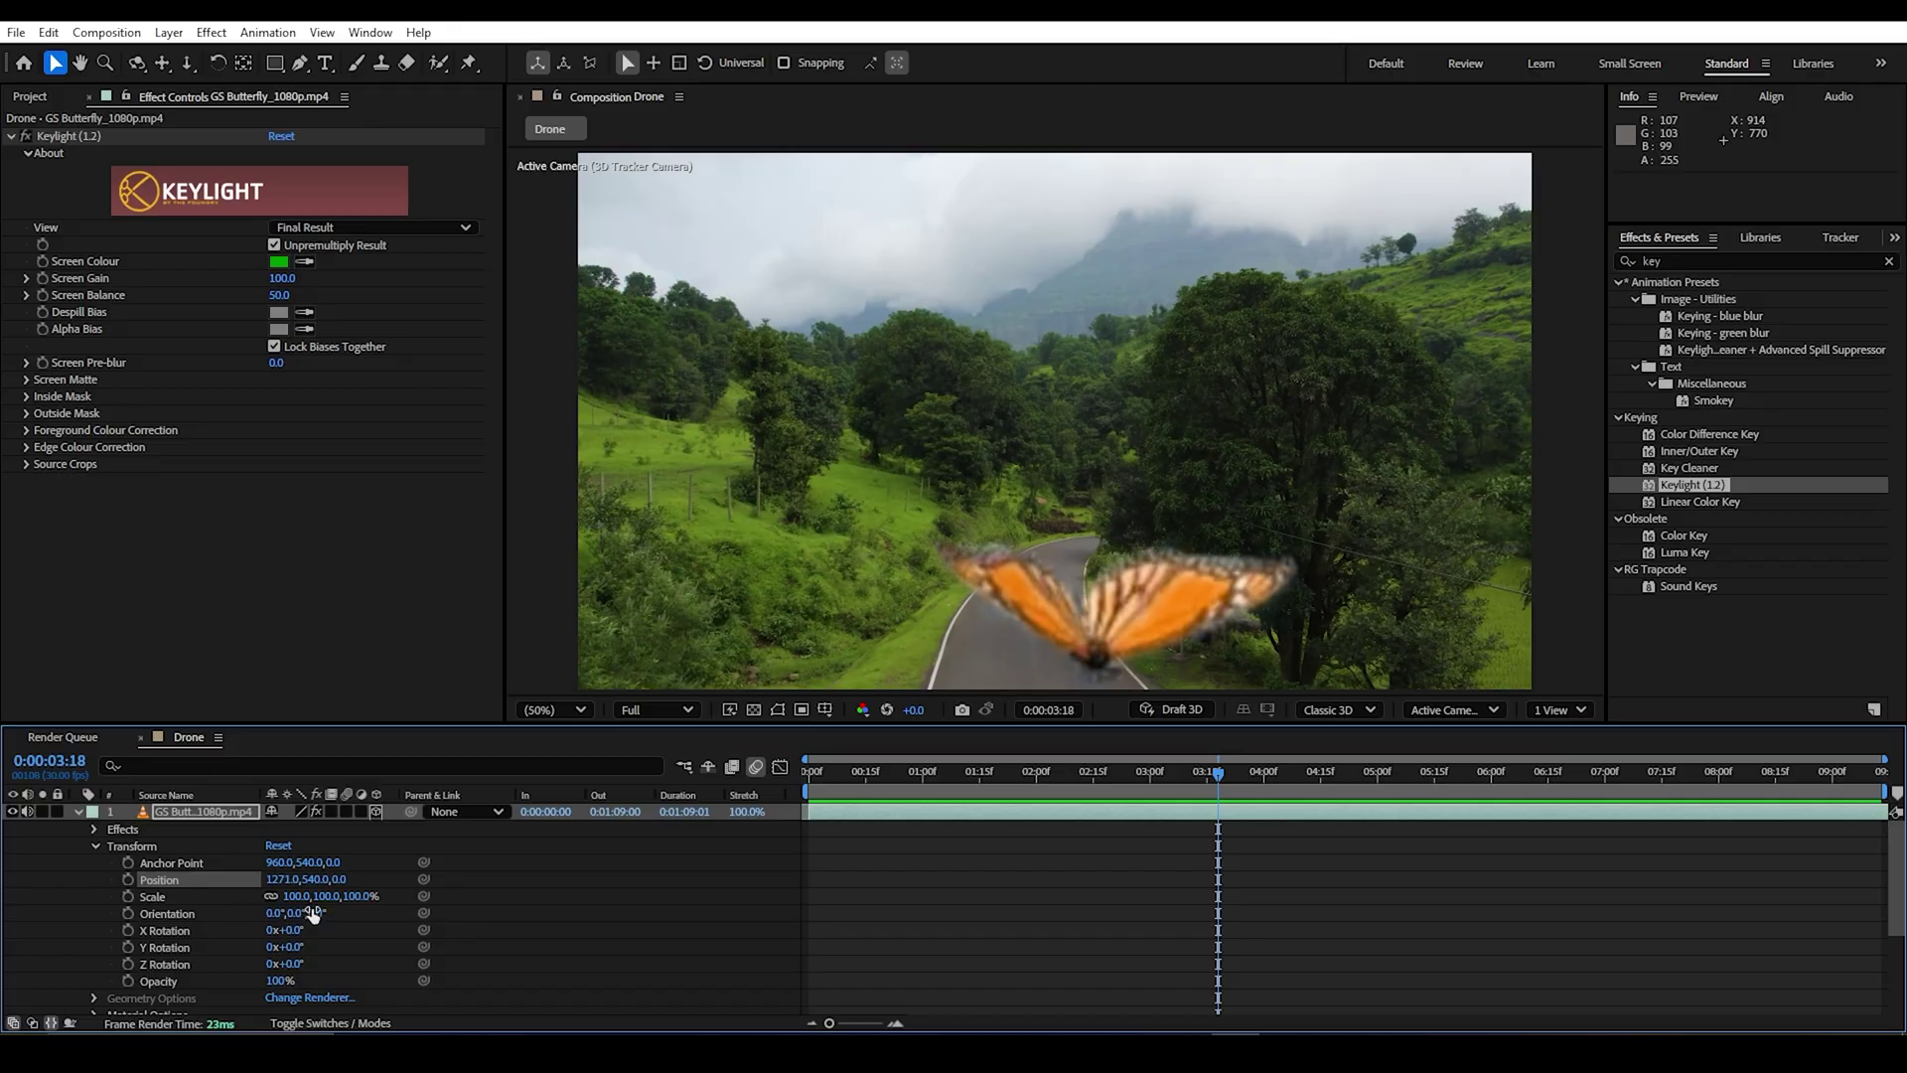
pyautogui.moveTo(316, 880); pyautogui.dragTo(261, 880)
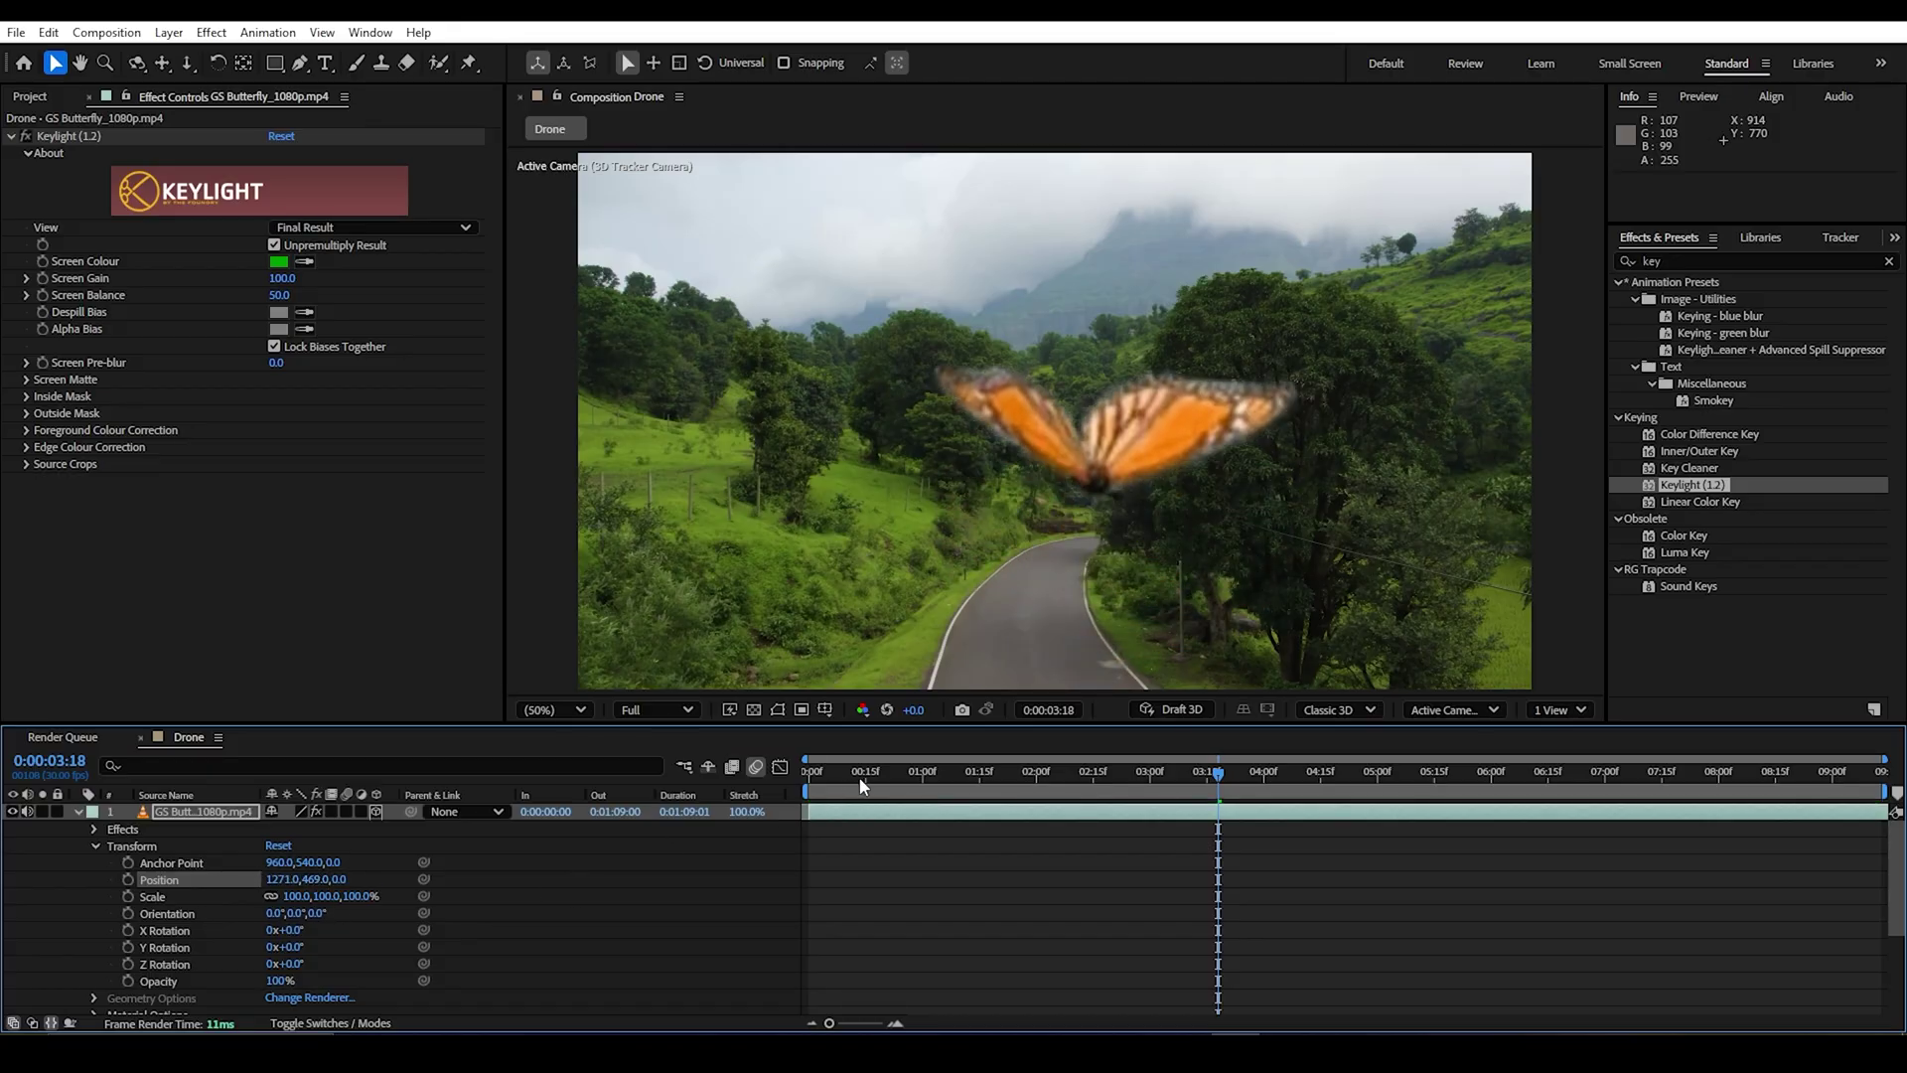
pyautogui.press('space')
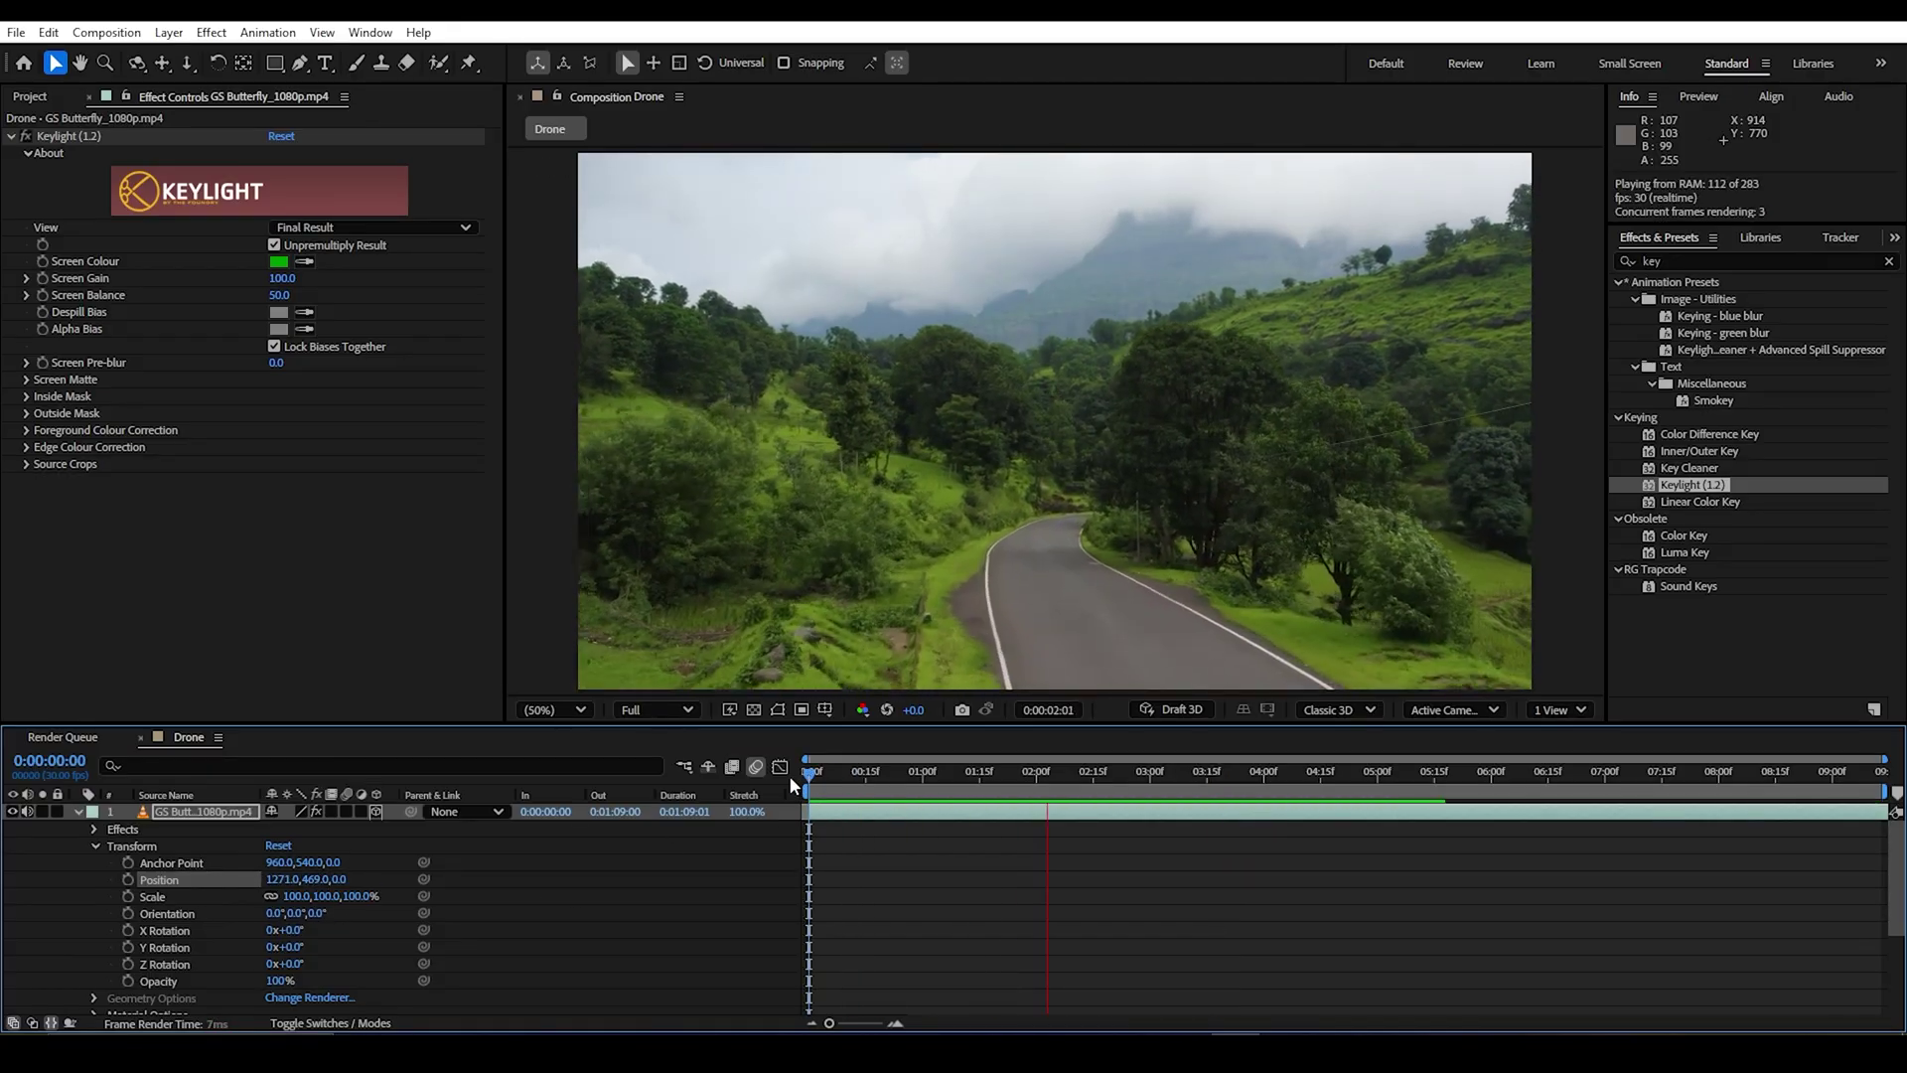
pyautogui.press('space')
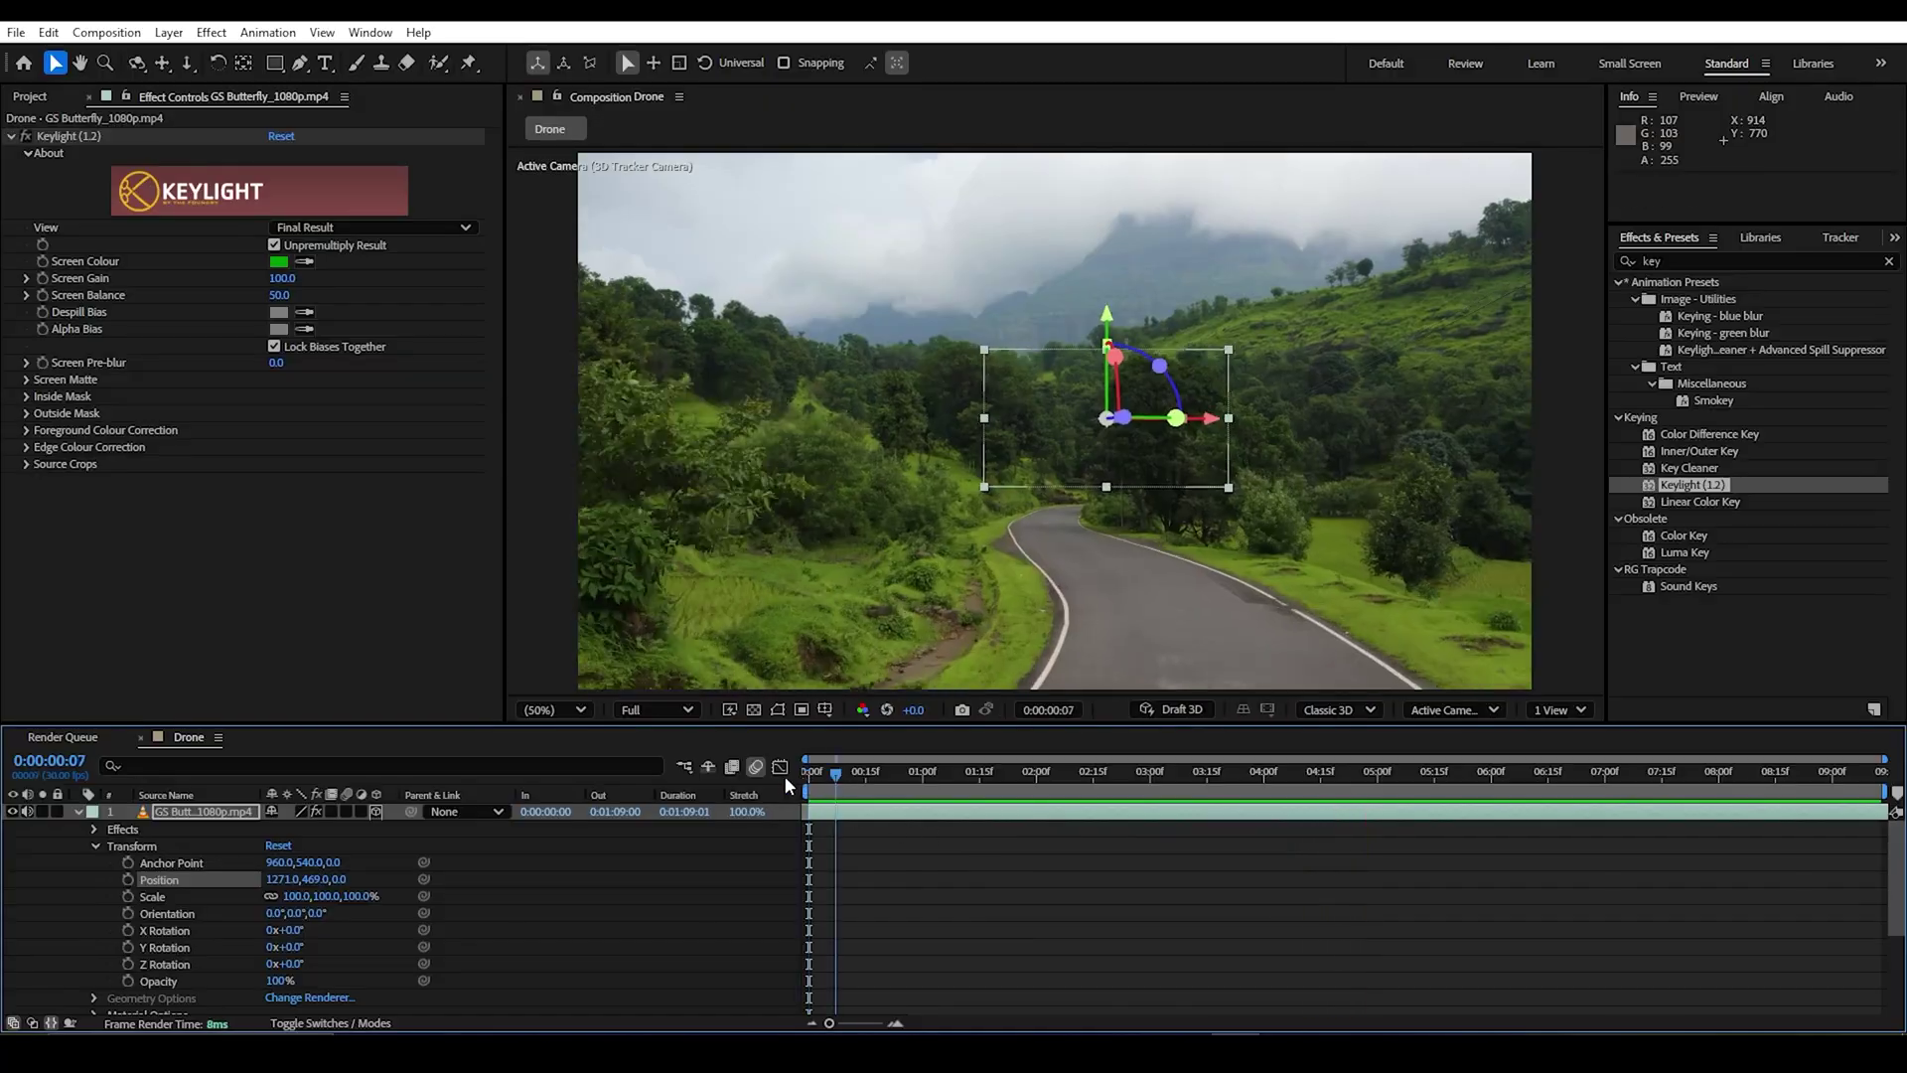
pyautogui.press('space')
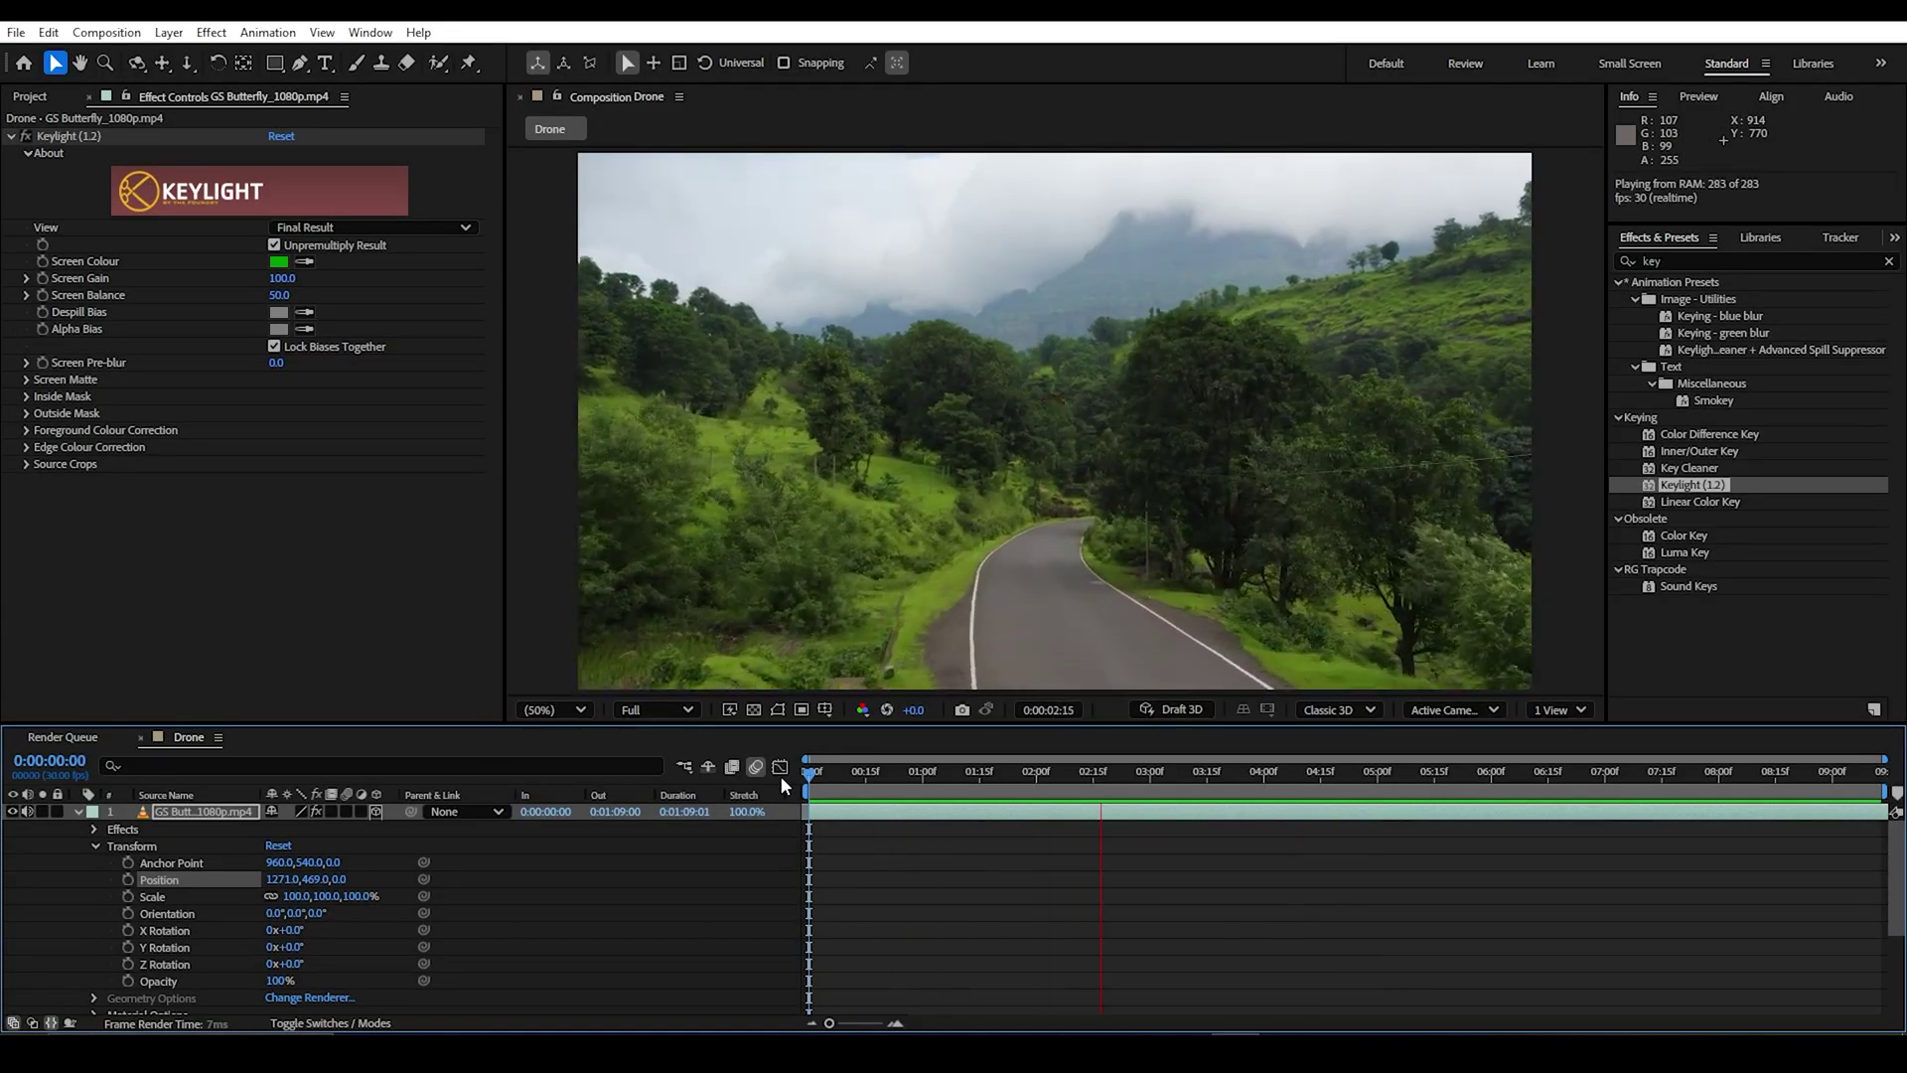